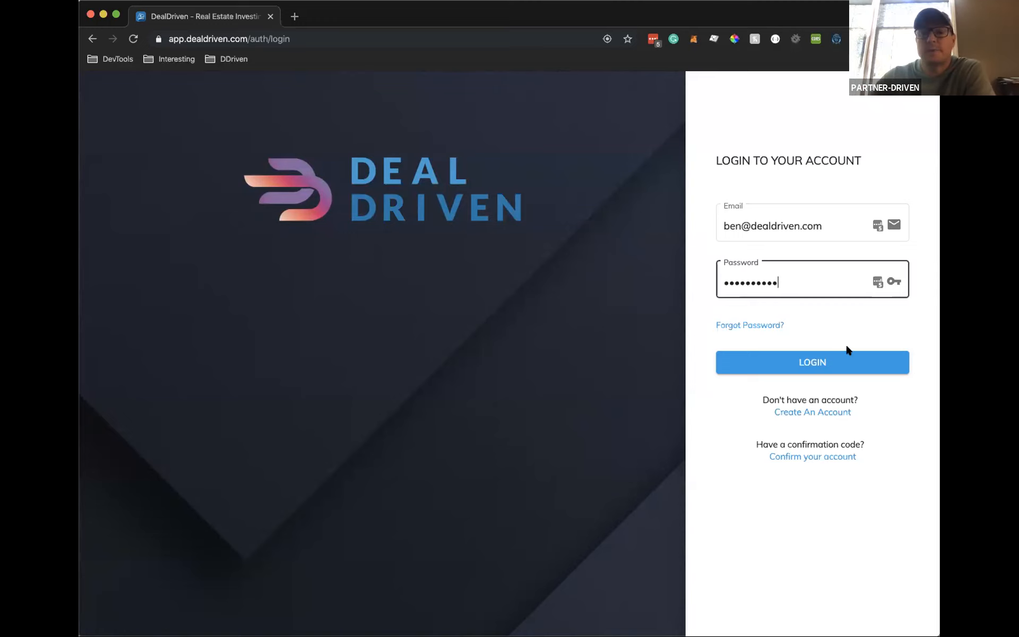
Log in to DealDriven with the entered email and password
{"action": "left_click", "coordinate": [809, 362]}
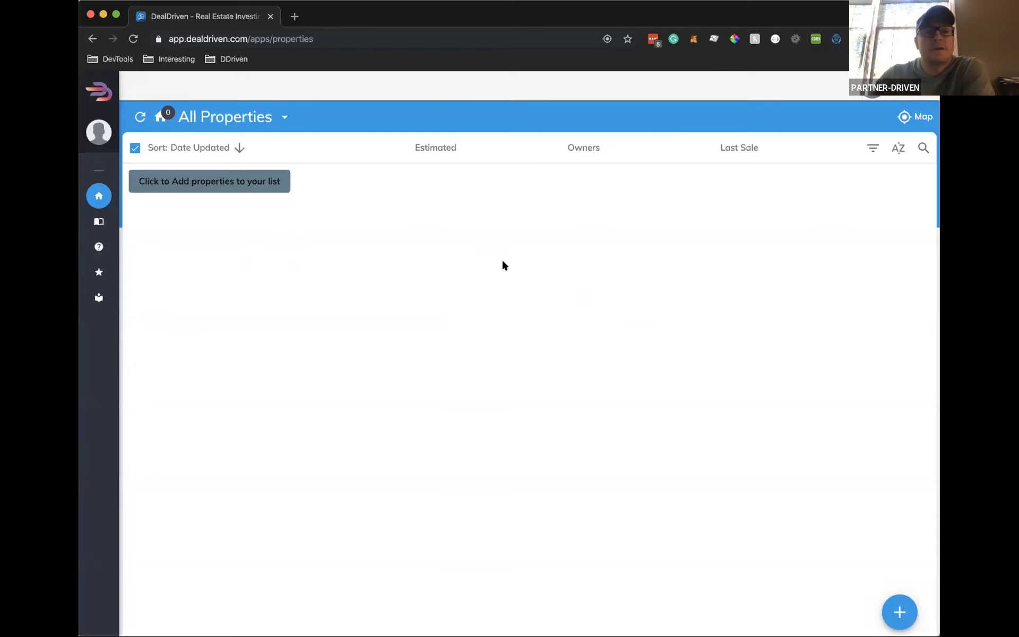
{"action": "left_click", "coordinate": [204, 185]}
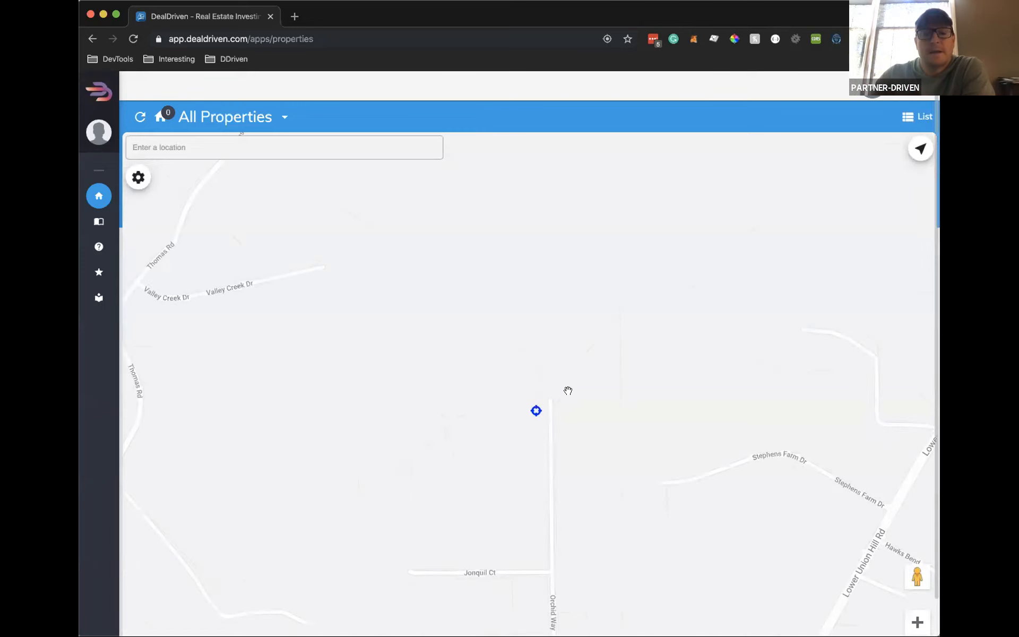
{"action": "left_click_drag", "start_coordinate": [614, 460], "coordinate": [591, 396]}
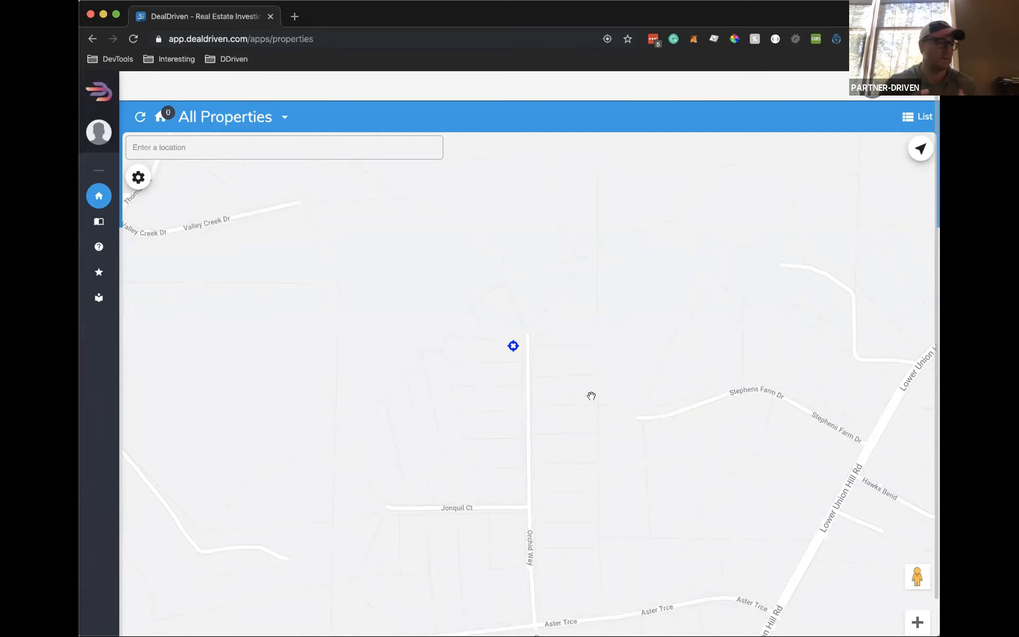
{"action": "mouse_move", "coordinate": [576, 452]}
{"action": "left_mouse_down"}
{"action": "mouse_move", "coordinate": [551, 400]}
{"action": "mouse_move", "coordinate": [570, 438]}
{"action": "left_mouse_up"}
{"action": "scroll", "coordinate": [570, 437], "scroll_direction": "up", "scroll_amount": 2}
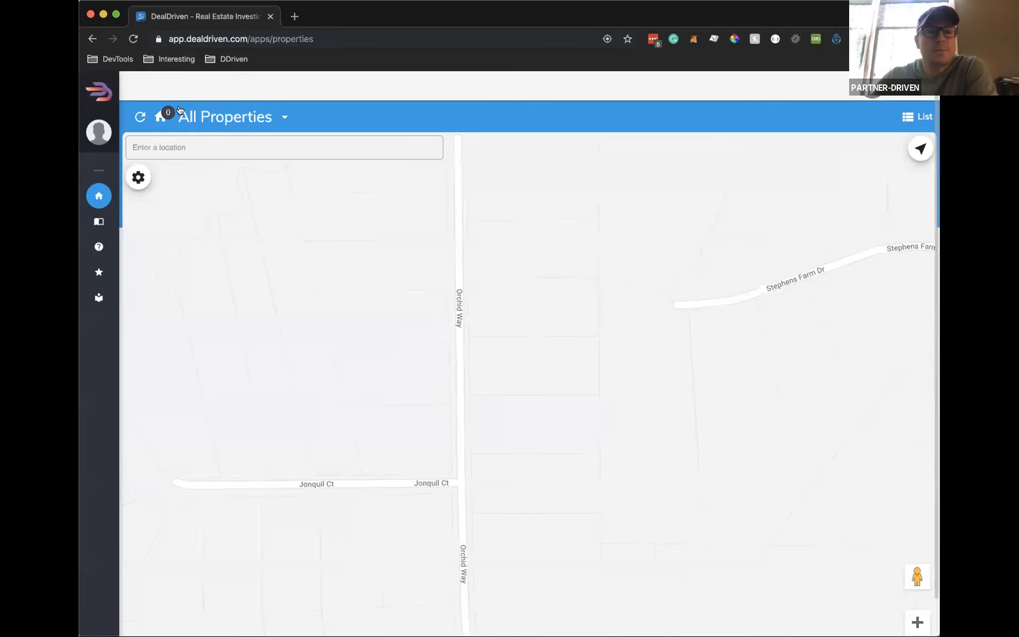
{"action": "left_click", "coordinate": [134, 38]}
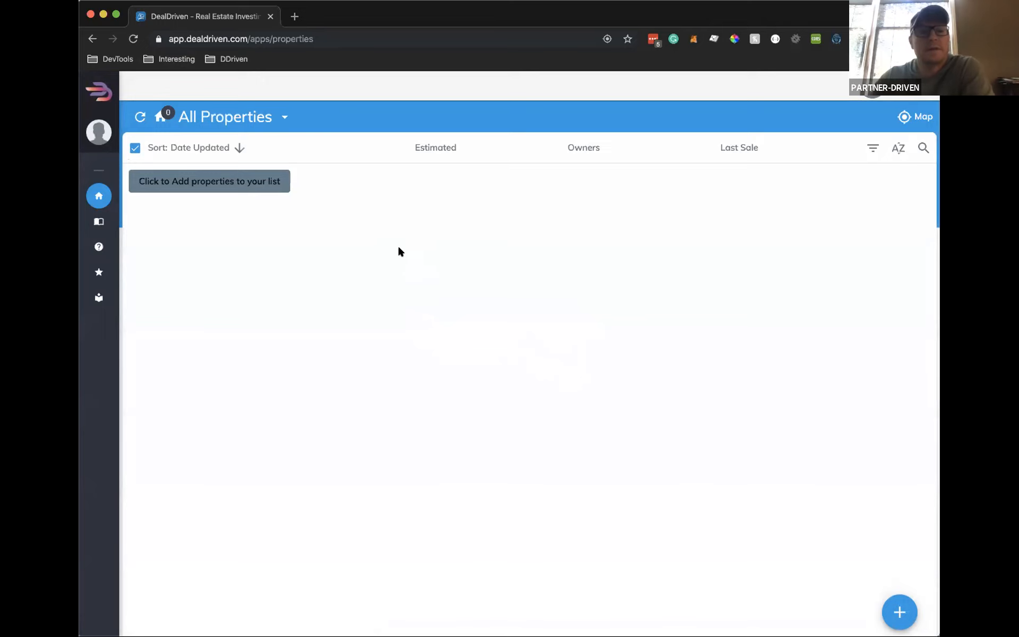
Switch the All Properties list to the map view
{"action": "left_click", "coordinate": [914, 114]}
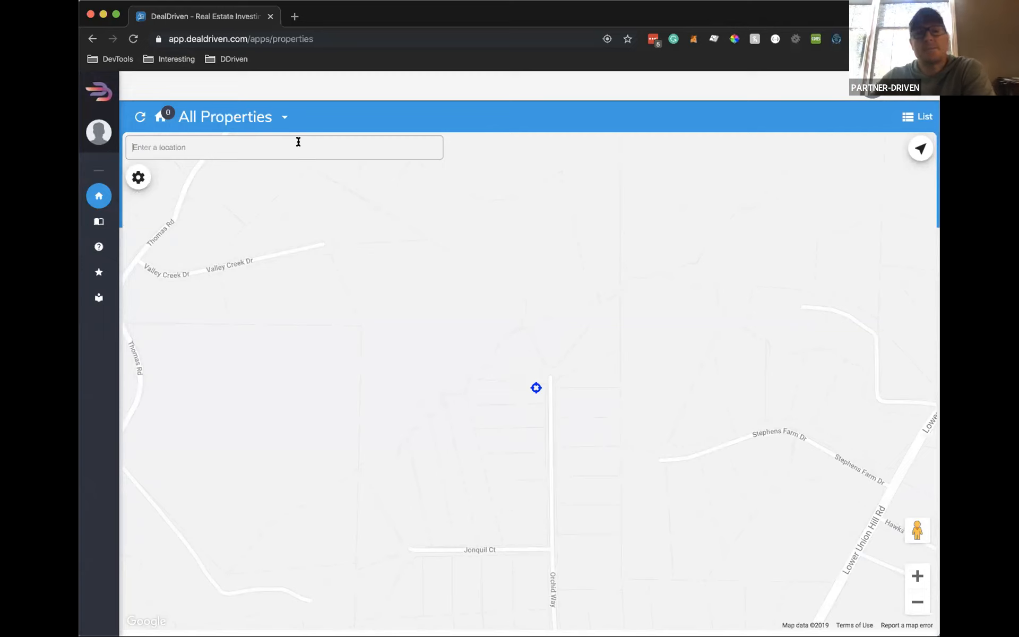
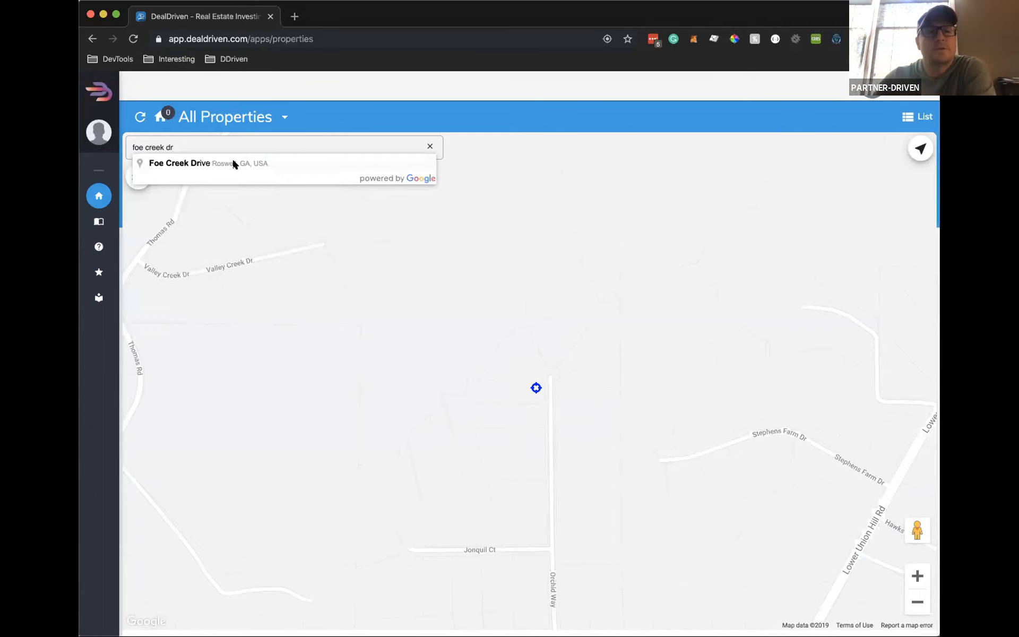
Search 'foe creek dr' and jump to Foe Creek Drive, Roswell, GA
{"action": "left_click", "coordinate": [234, 163]}
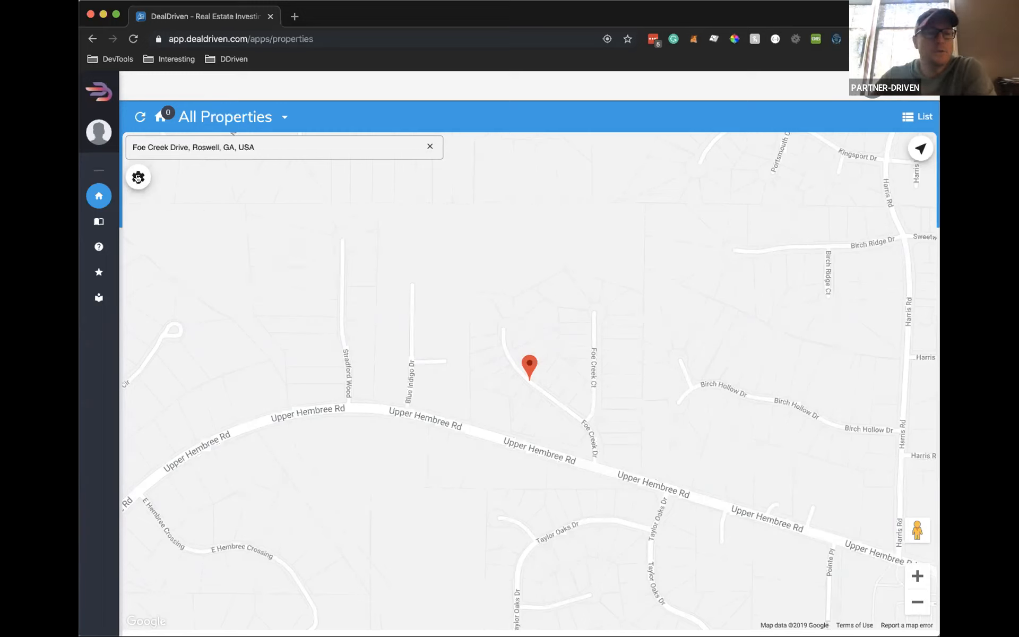
{"action": "left_click", "coordinate": [138, 178]}
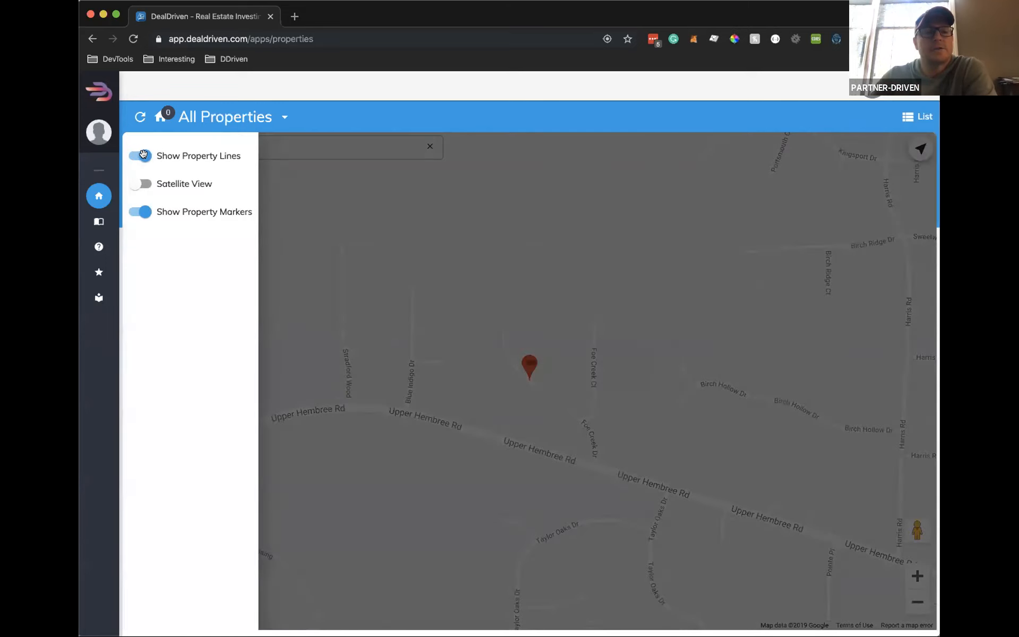
{"action": "left_click", "coordinate": [142, 155]}
{"action": "left_click", "coordinate": [512, 397]}
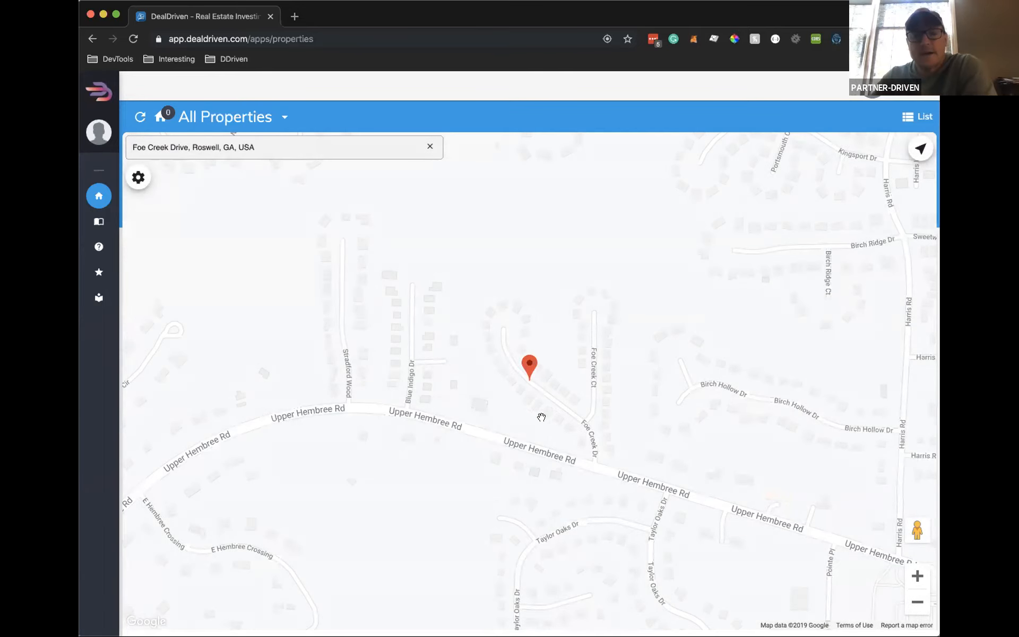
{"action": "left_click", "coordinate": [138, 179]}
{"action": "left_click", "coordinate": [183, 161]}
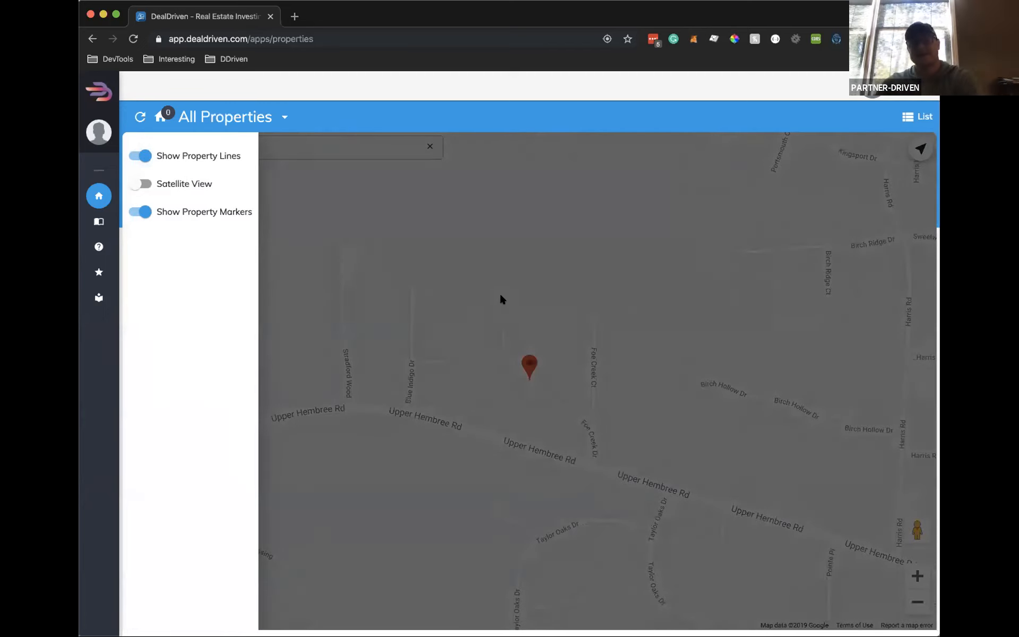
{"action": "left_click", "coordinate": [564, 345]}
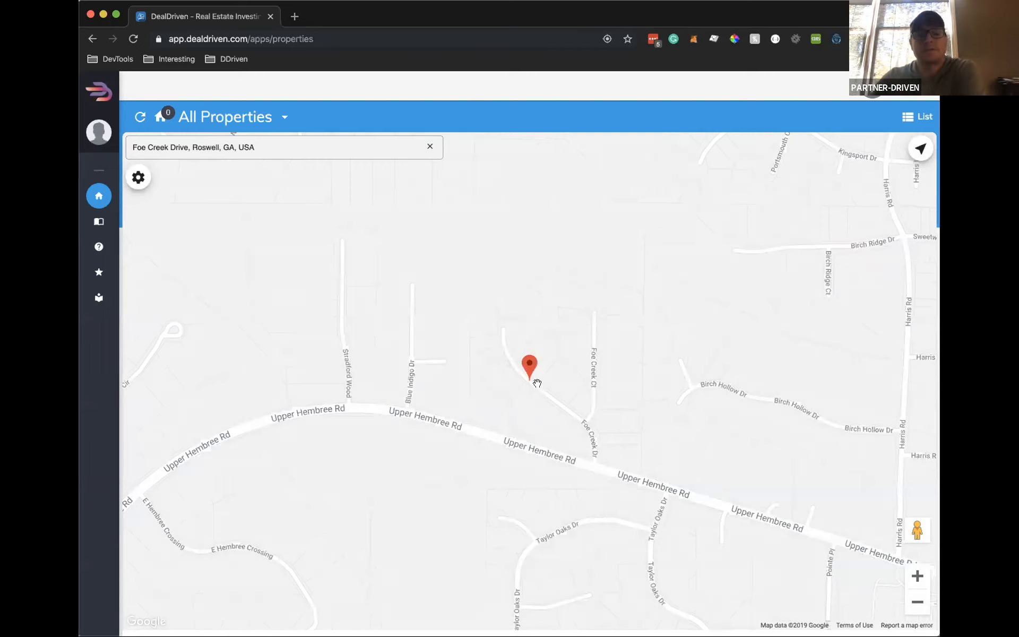
{"action": "left_click", "coordinate": [537, 384]}
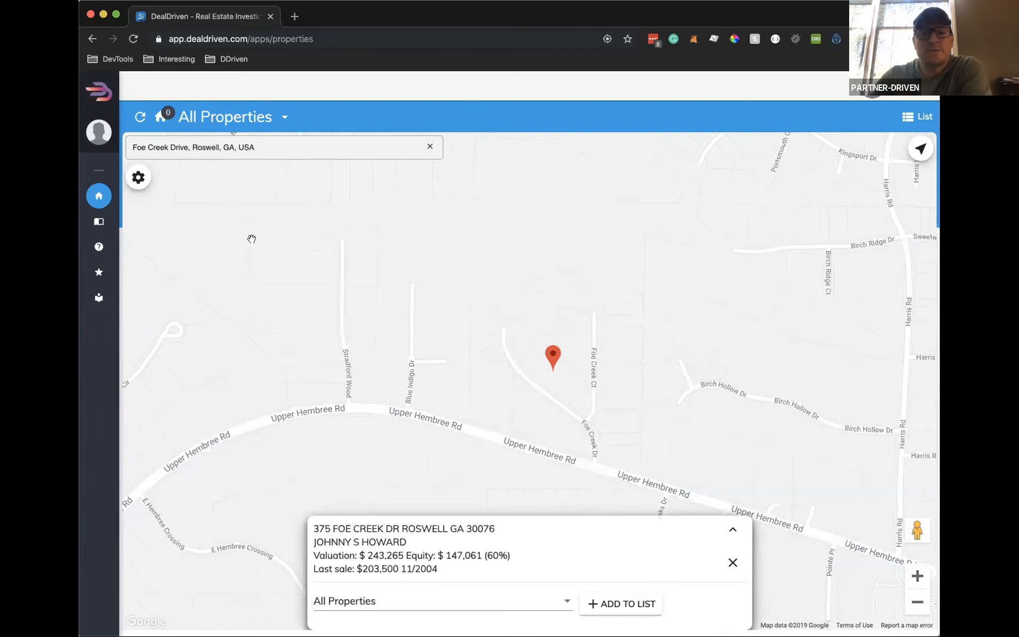
{"action": "left_click", "coordinate": [139, 178]}
{"action": "left_click", "coordinate": [141, 155]}
{"action": "left_click", "coordinate": [534, 367]}
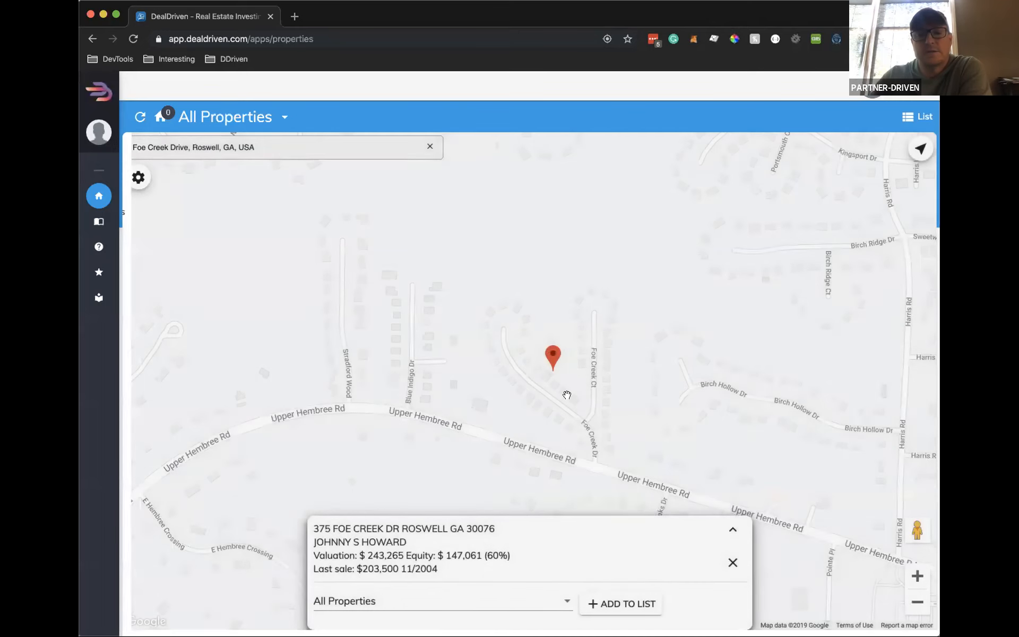
{"action": "left_click", "coordinate": [732, 562]}
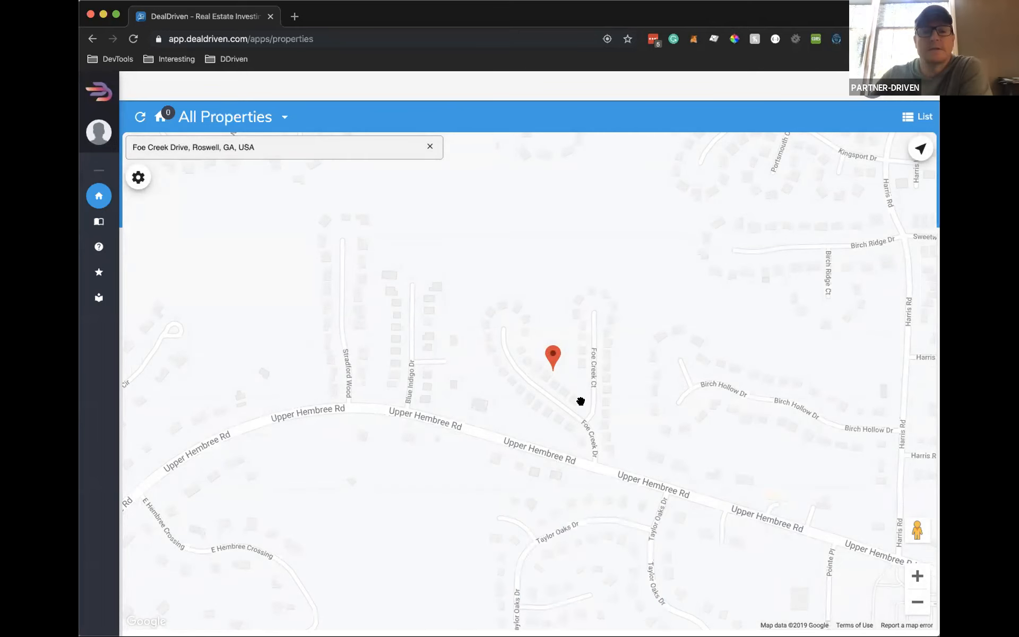
{"action": "left_click_drag", "start_coordinate": [581, 401], "coordinate": [563, 394]}
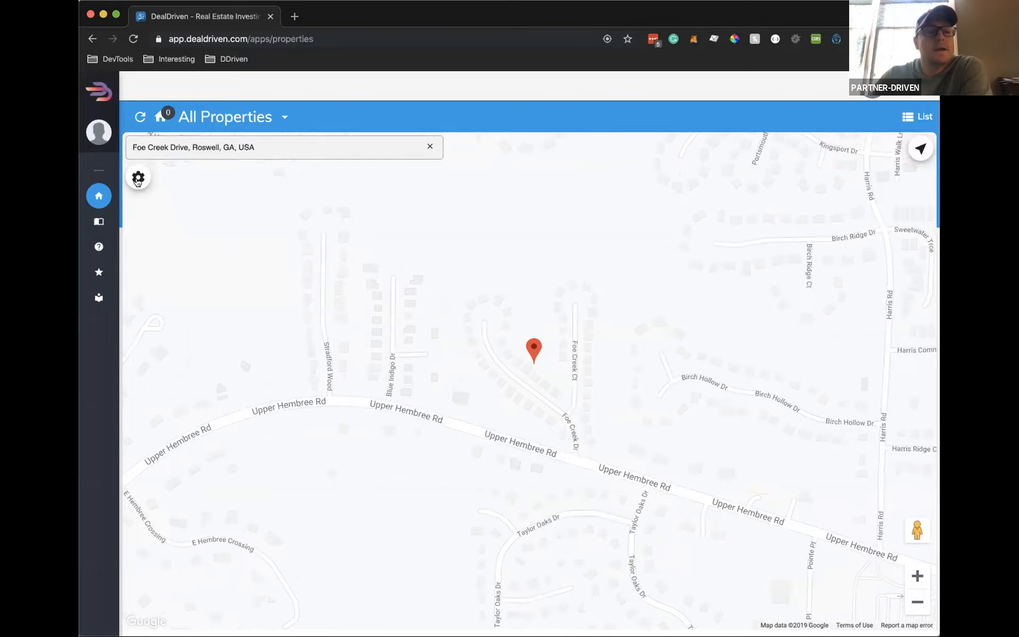
{"action": "left_click", "coordinate": [138, 177]}
{"action": "left_click", "coordinate": [143, 155]}
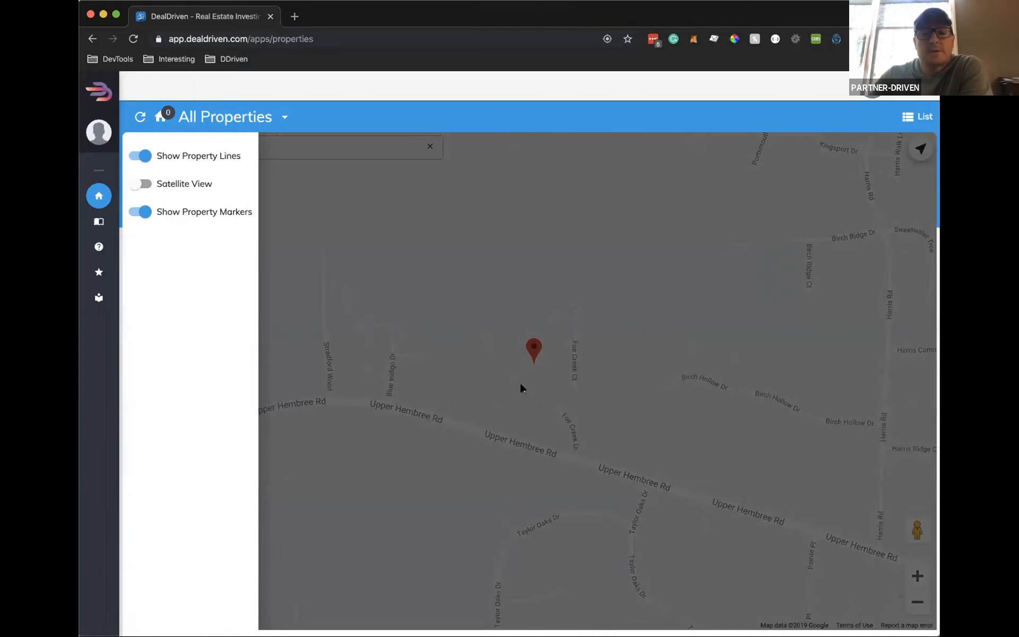
{"action": "left_click", "coordinate": [529, 370]}
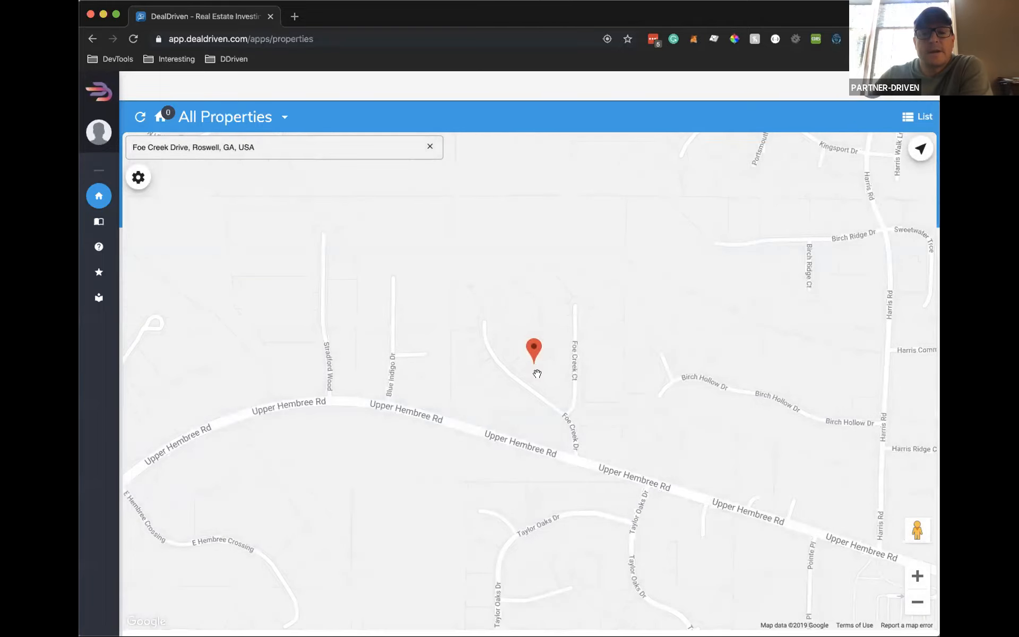
{"action": "left_click", "coordinate": [511, 335]}
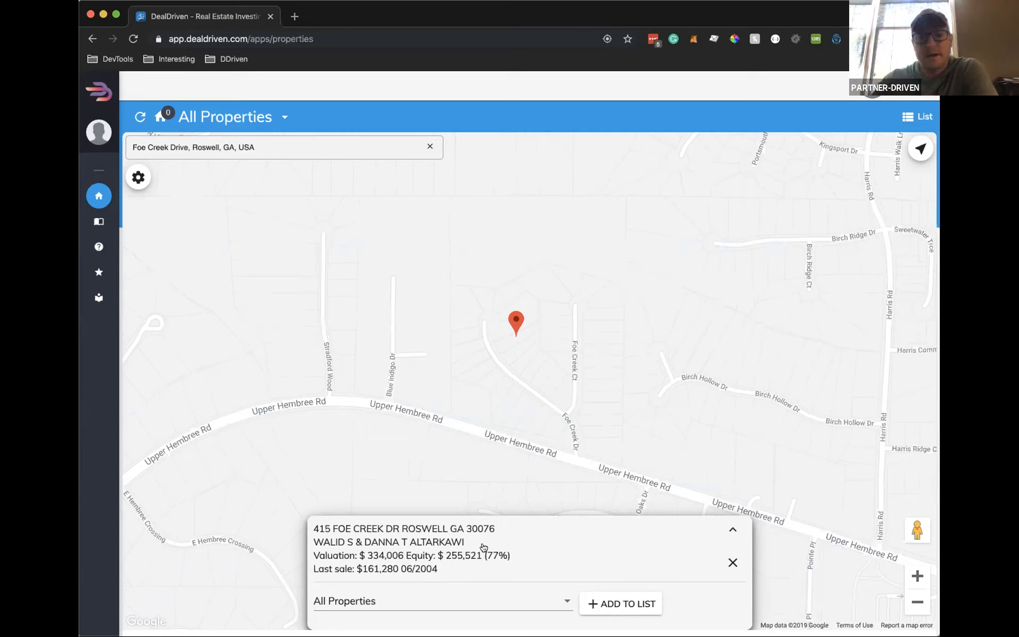
{"action": "left_click", "coordinate": [514, 542]}
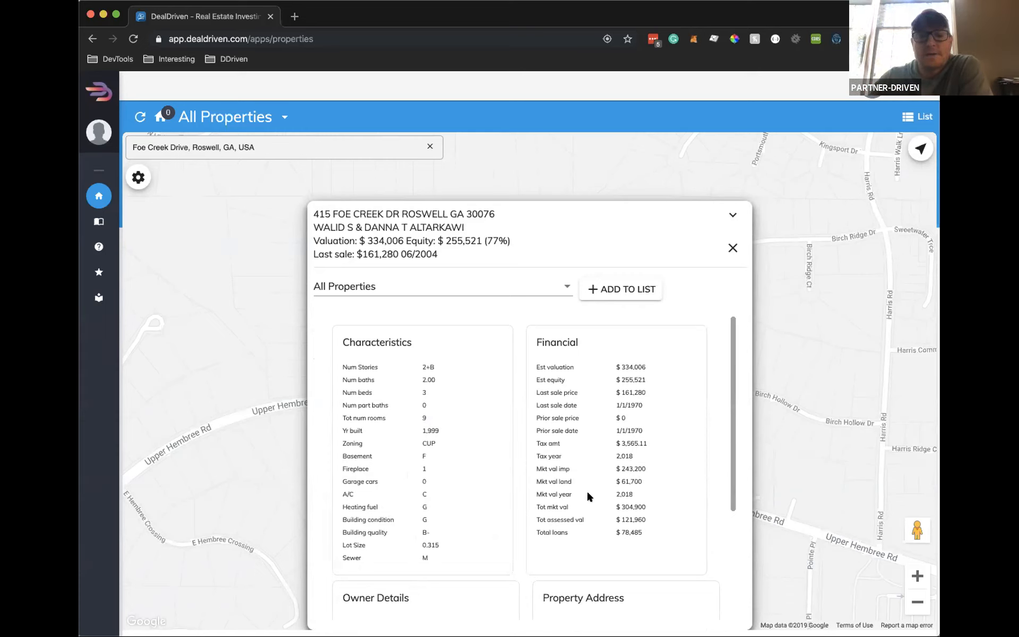
Scroll to Owner Details, select the Parcel # value, then collapse the card to its summary
{"action": "scroll", "coordinate": [564, 512], "scroll_direction": "down", "scroll_amount": 3}
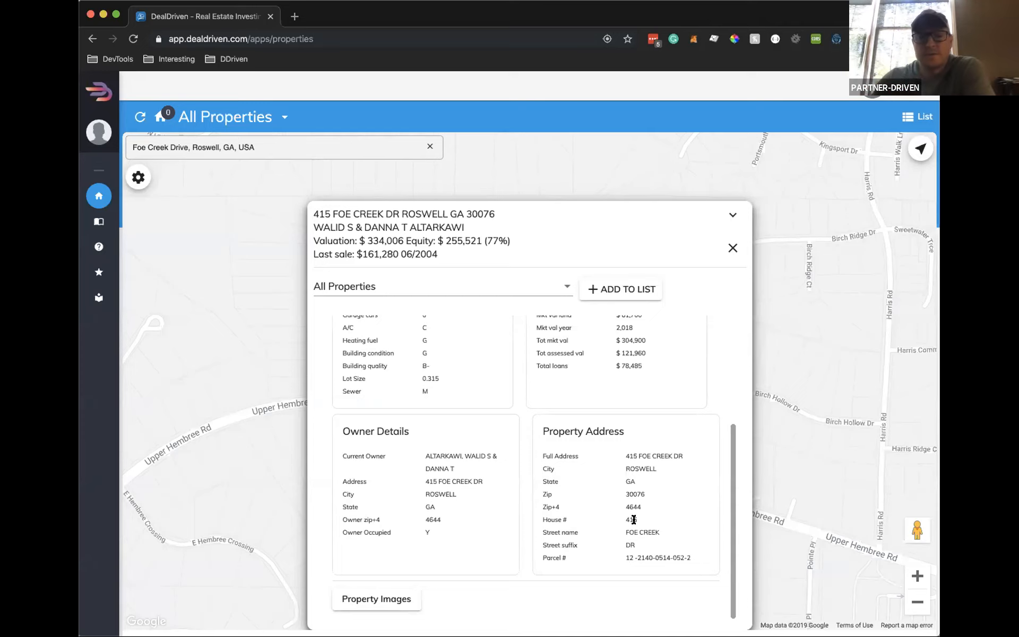
{"action": "left_click_drag", "start_coordinate": [689, 554], "coordinate": [624, 558]}
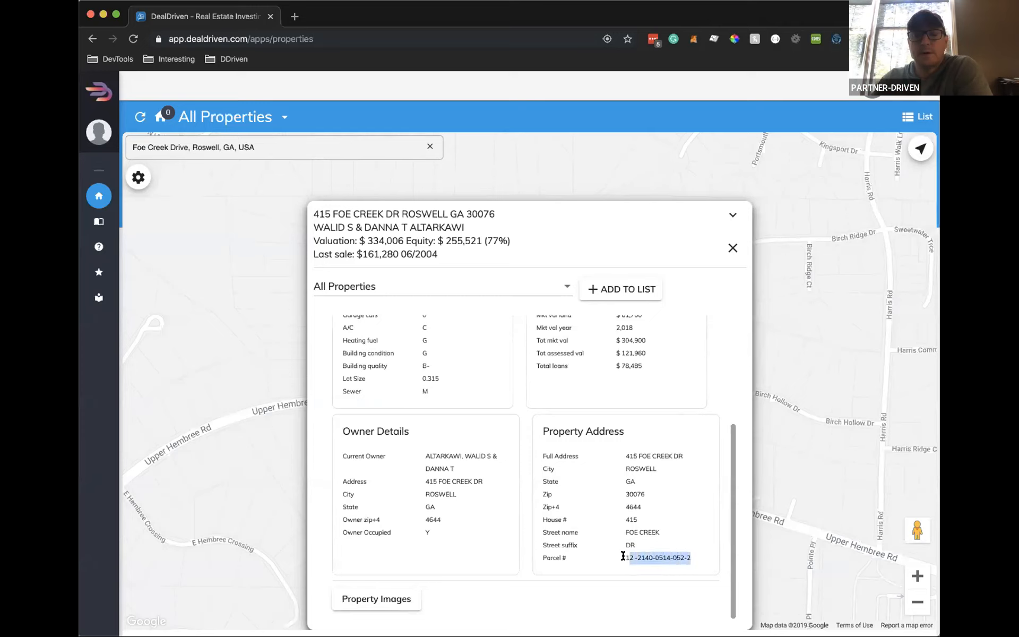
{"action": "left_click", "coordinate": [692, 558]}
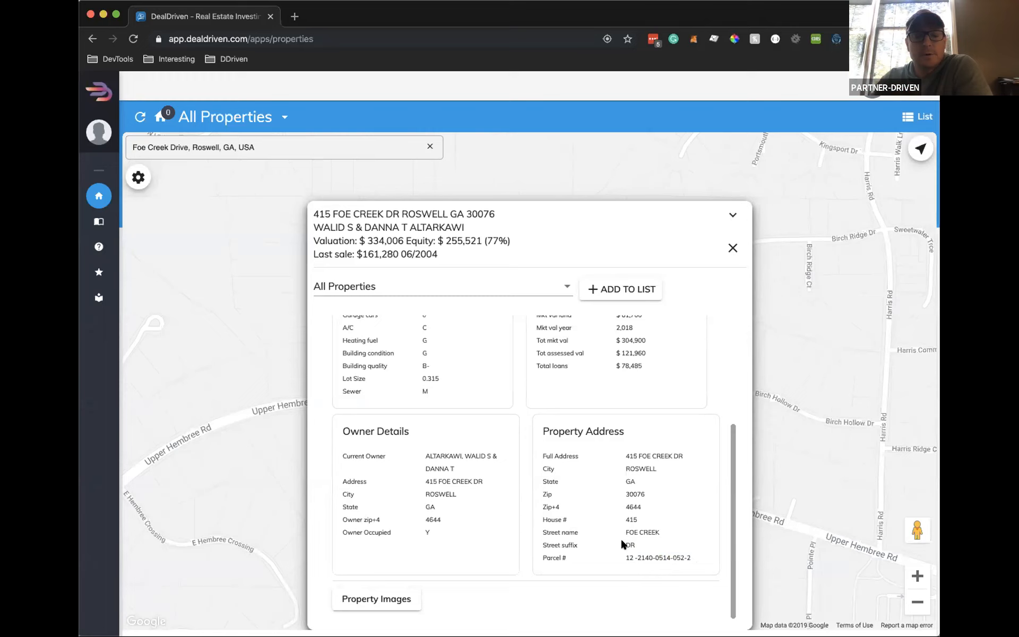
{"action": "left_click", "coordinate": [533, 241]}
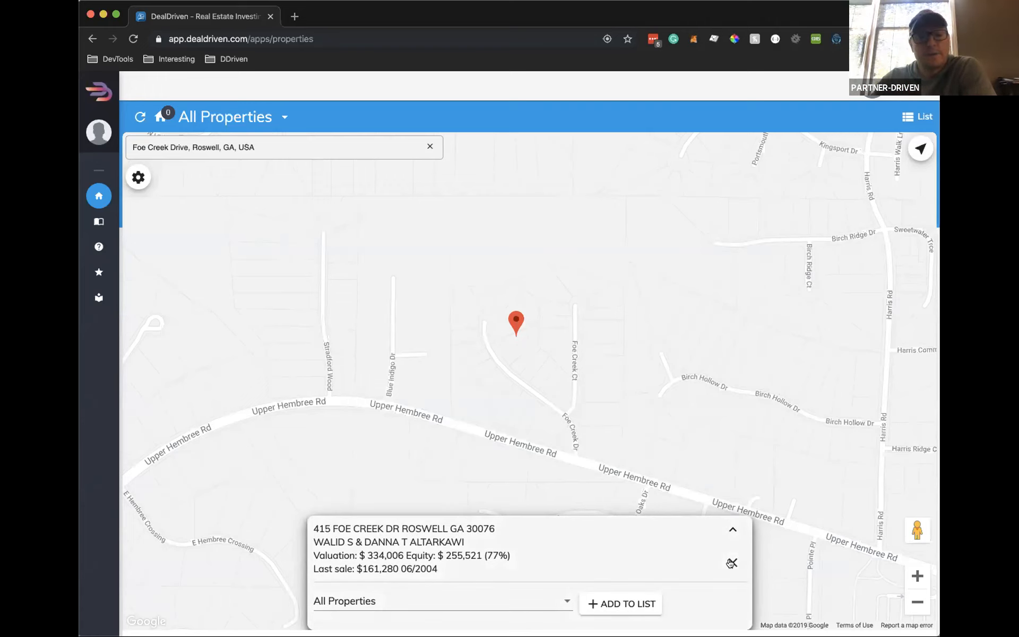
{"action": "left_click", "coordinate": [731, 563]}
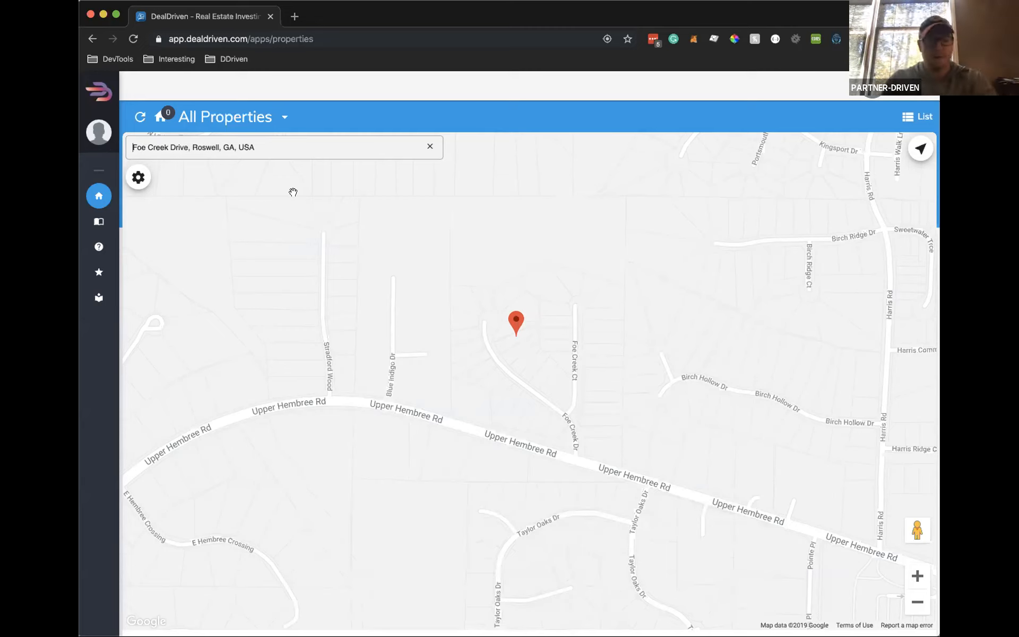
{"action": "type", "text": "340"}
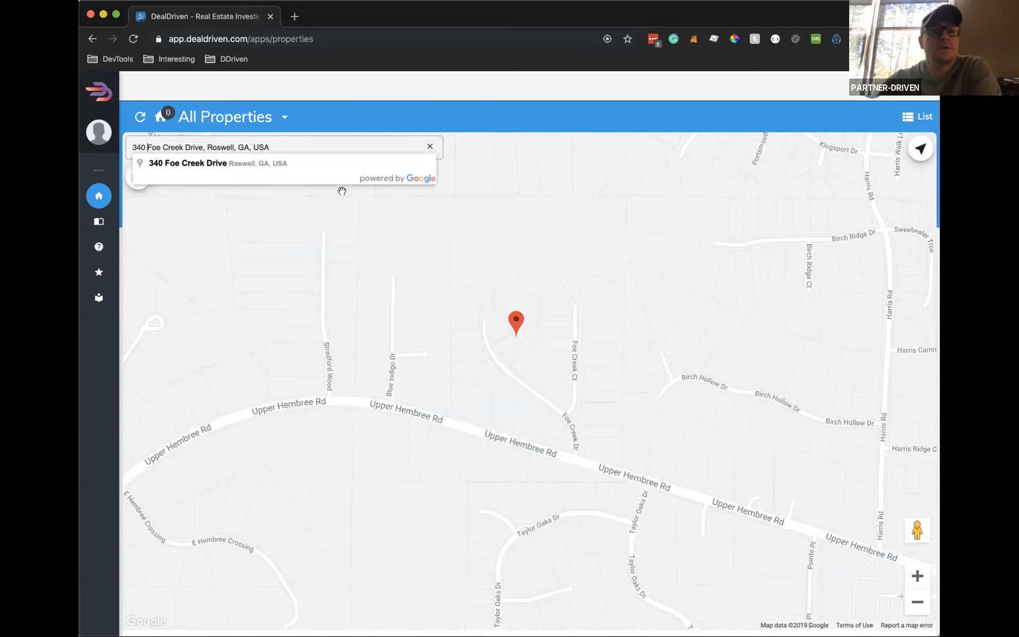
{"action": "left_click", "coordinate": [215, 163]}
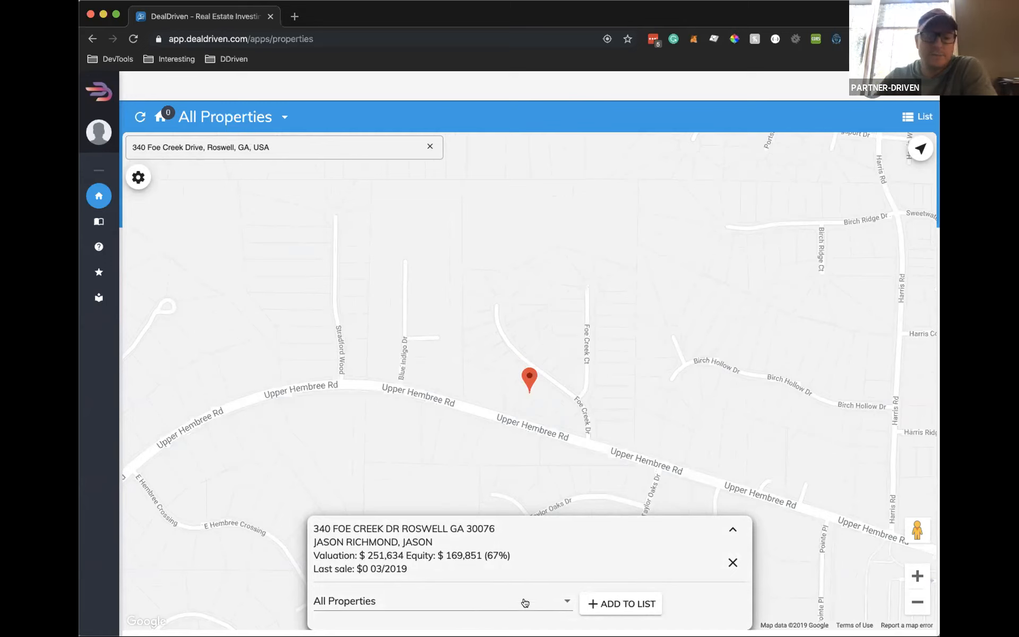
{"action": "left_click", "coordinate": [625, 604]}
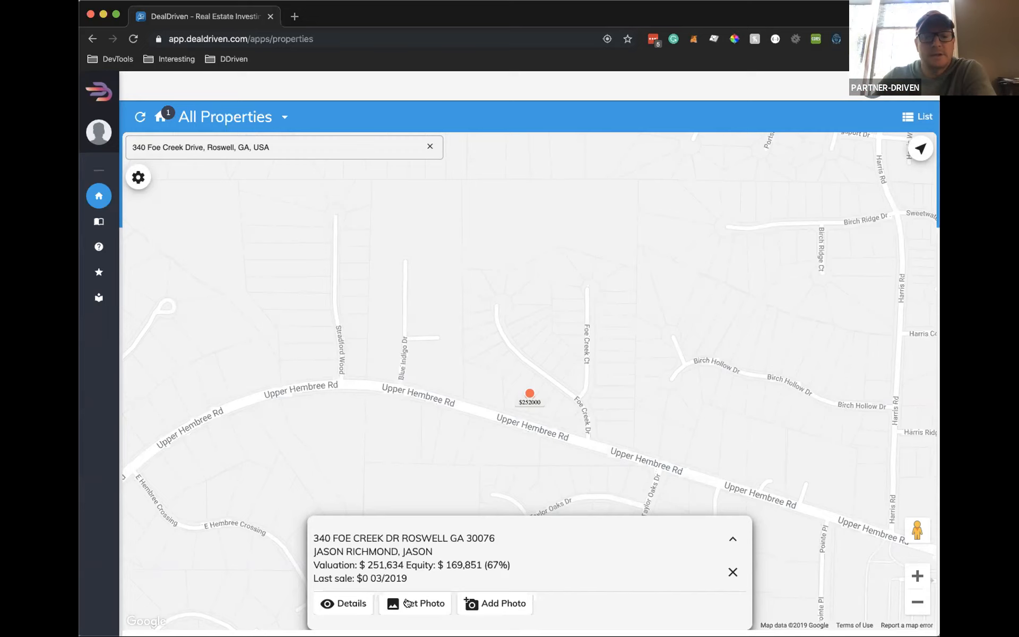
{"action": "left_click", "coordinate": [344, 604]}
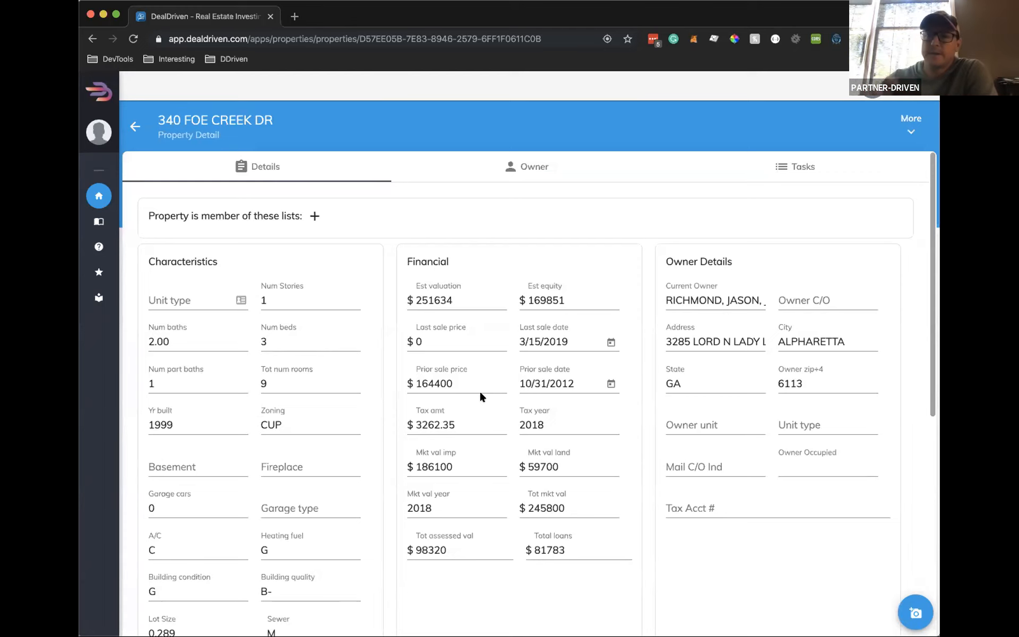
{"action": "scroll", "coordinate": [397, 416], "scroll_direction": "down", "scroll_amount": 1}
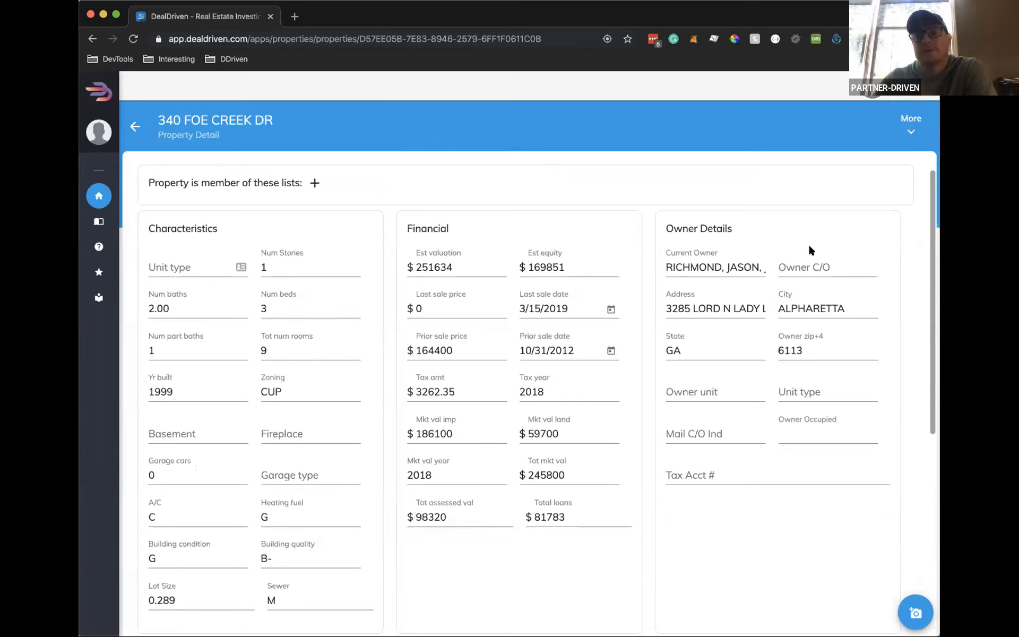
{"action": "scroll", "coordinate": [782, 430], "scroll_direction": "down", "scroll_amount": 6}
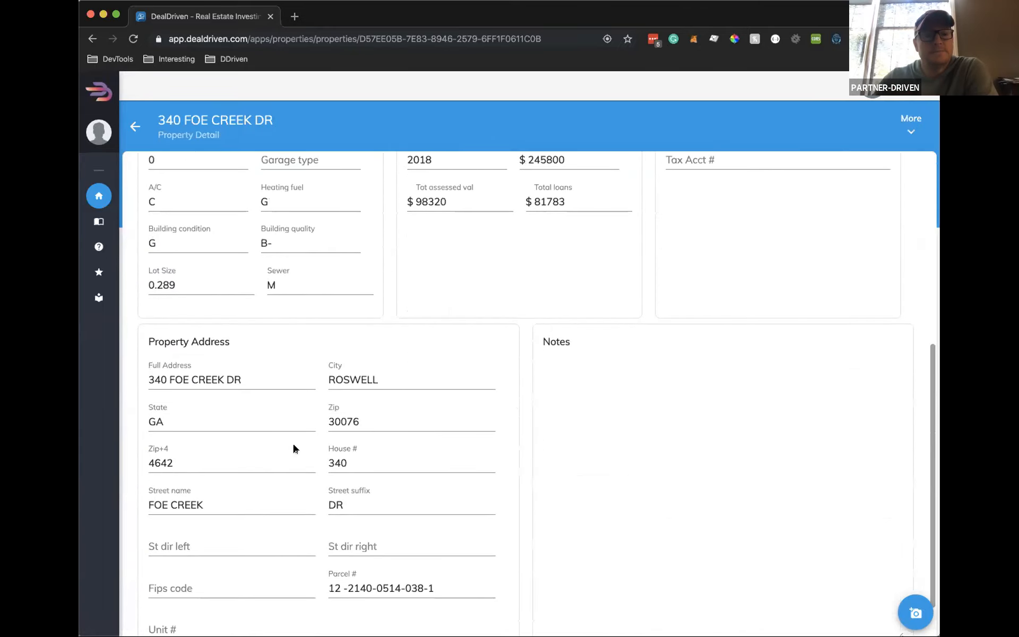
{"action": "left_click", "coordinate": [641, 393]}
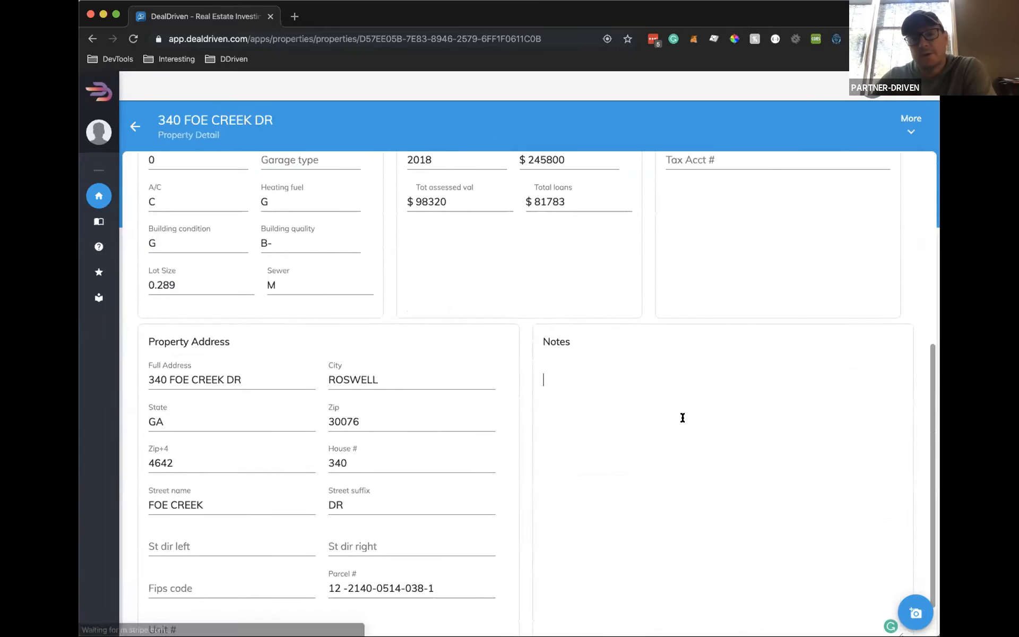
{"action": "scroll", "coordinate": [682, 416], "scroll_direction": "down", "scroll_amount": 1}
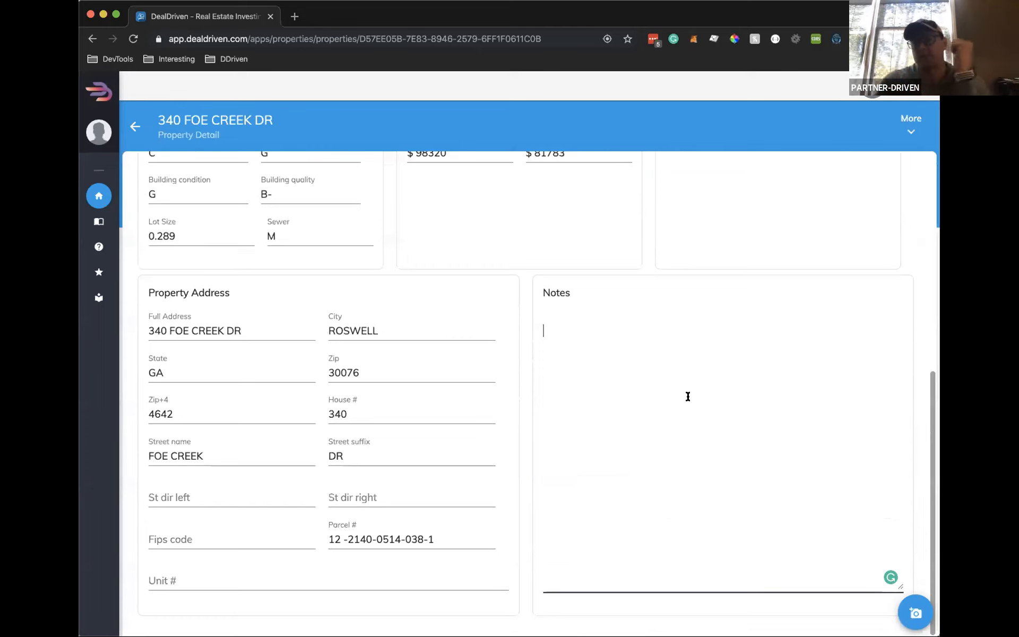
Type several lines of test text into the Notes field
{"action": "type", "text": "sfh sdkjfh"}
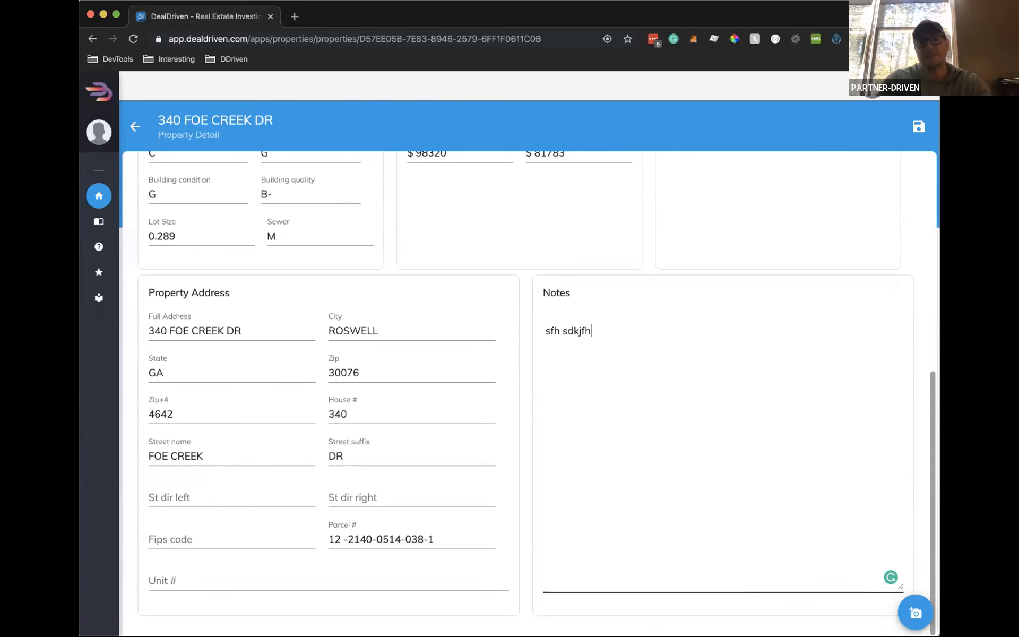
{"action": "key", "text": "Return"}
{"action": "type", "text": "s;dlfkj"}
{"action": "key", "text": "Return"}
{"action": "key", "text": "Return"}
{"action": "type", "text": "sdf"}
{"action": "key", "text": "Return"}
{"action": "type", "text": "sdf"}
{"action": "key", "text": "Return"}
{"action": "type", "text": "sd"}
Replace the test text with 'This is a note' and save the property
{"action": "key", "text": "shift+Up"}
{"action": "key", "text": "shift+Up"}
{"action": "key", "text": "shift+Up"}
{"action": "key", "text": "shift+Up"}
{"action": "key", "text": "shift+Up"}
{"action": "key", "text": "shift+Up"}
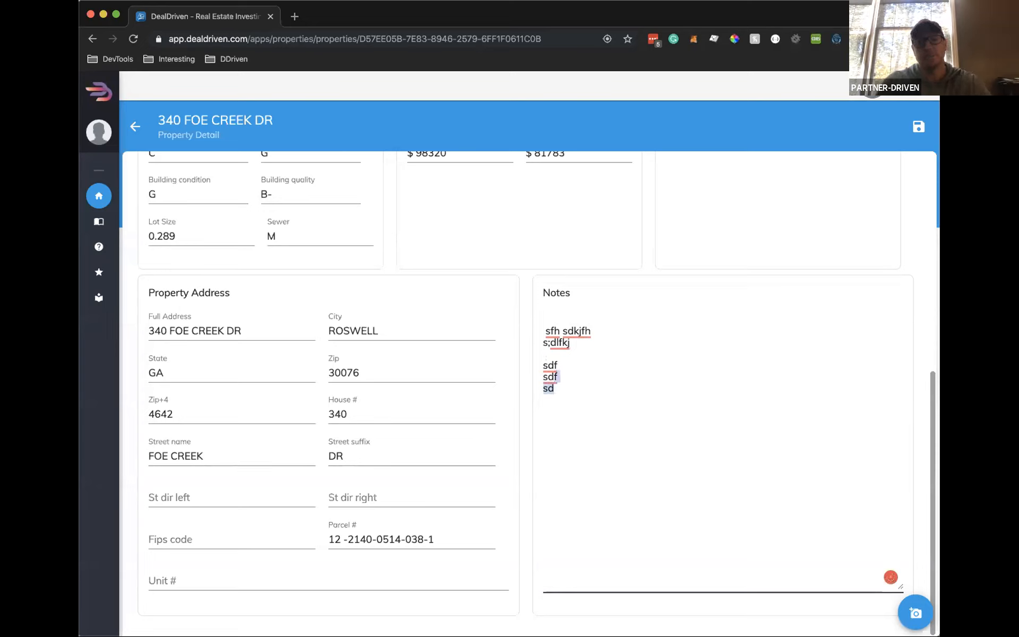
{"action": "key", "text": "BackSpace"}
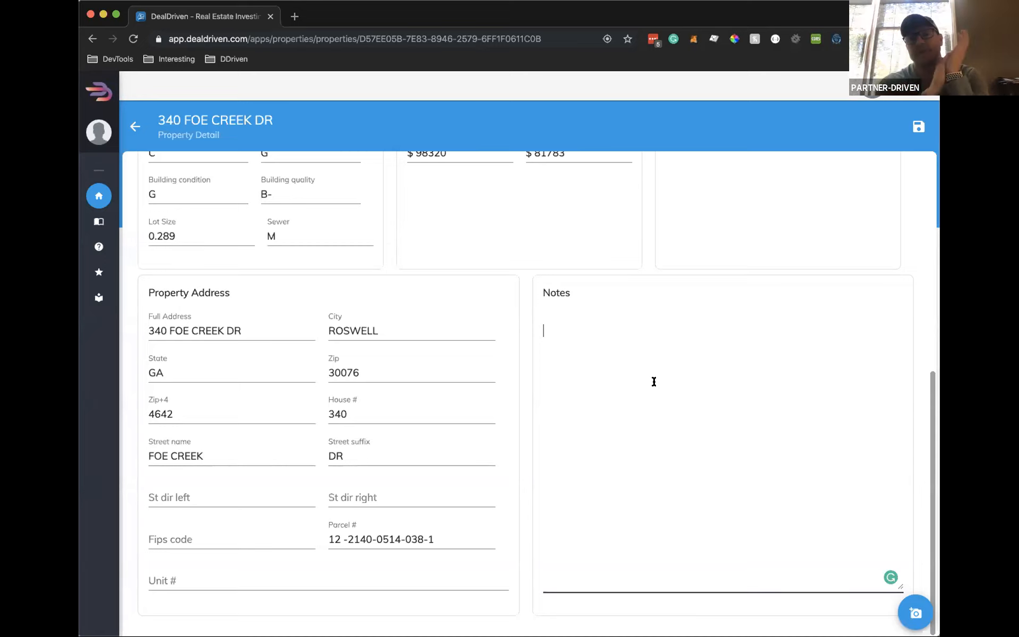
{"action": "type", "text": "T"}
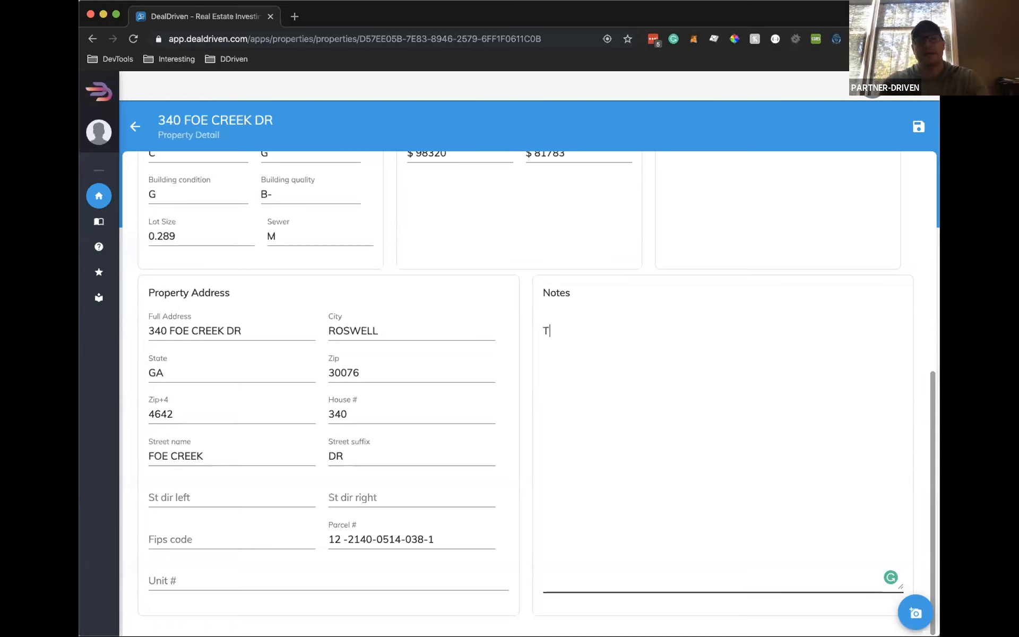
{"action": "type", "text": "his is a note"}
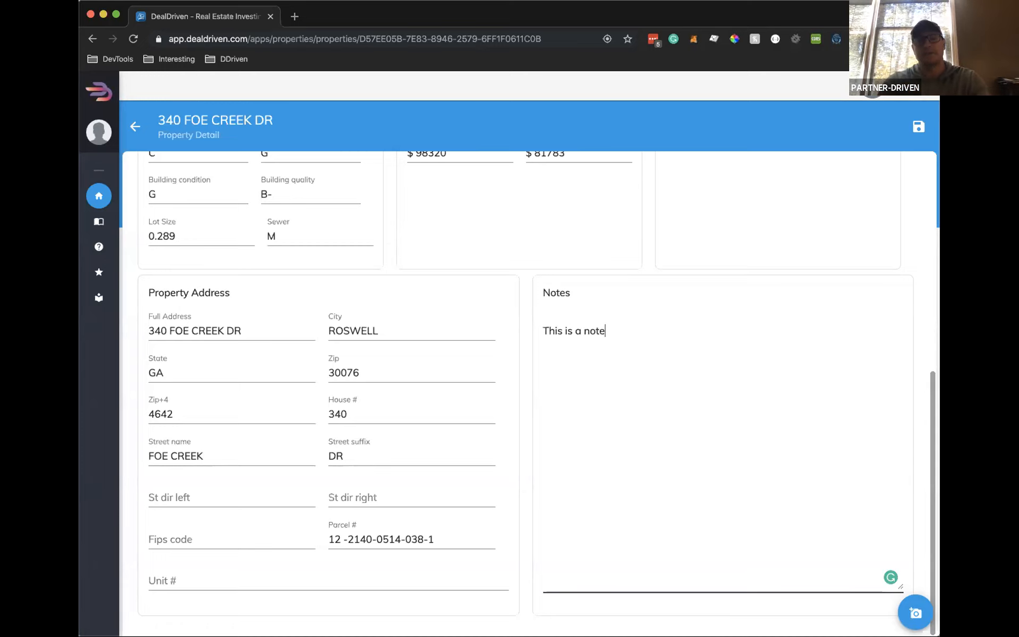
{"action": "left_click", "coordinate": [919, 129]}
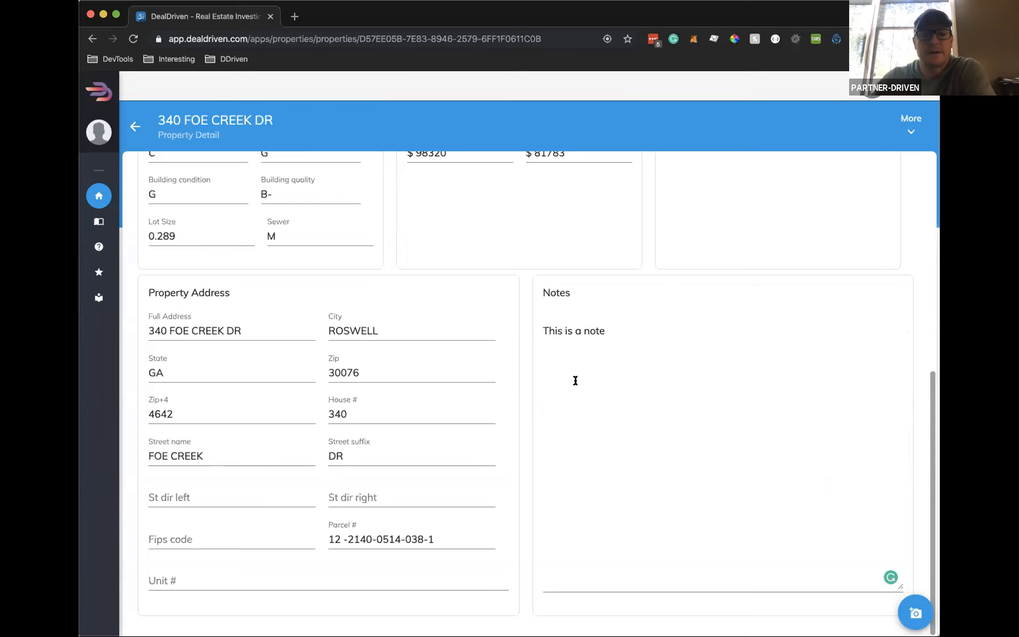
On the Owner tab, remove the repeated first name from the owner's last name and save
{"action": "scroll", "coordinate": [619, 357], "scroll_direction": "up", "scroll_amount": 8}
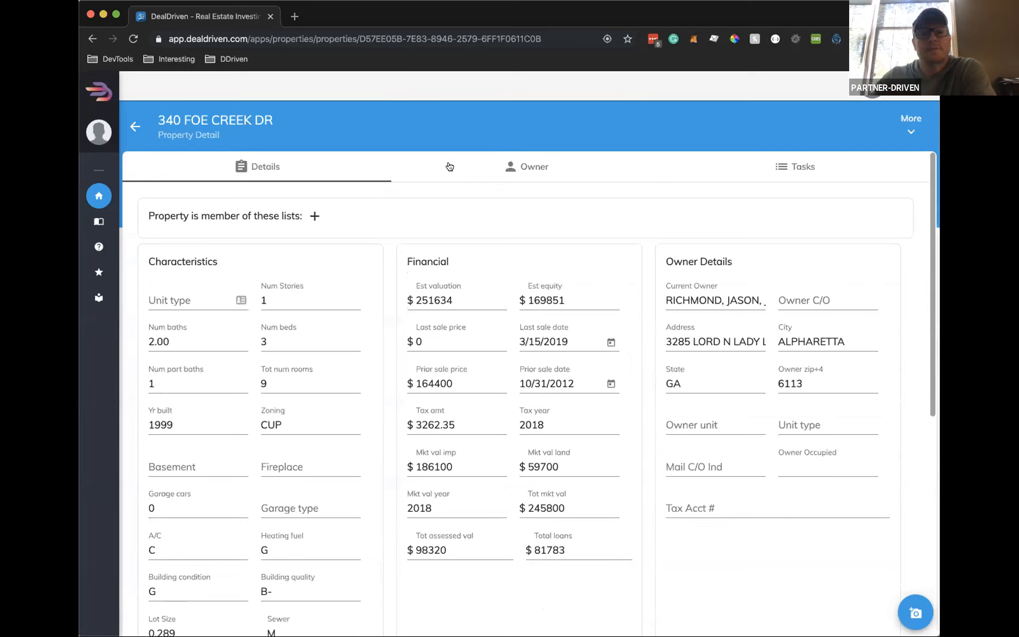
{"action": "left_click", "coordinate": [512, 168]}
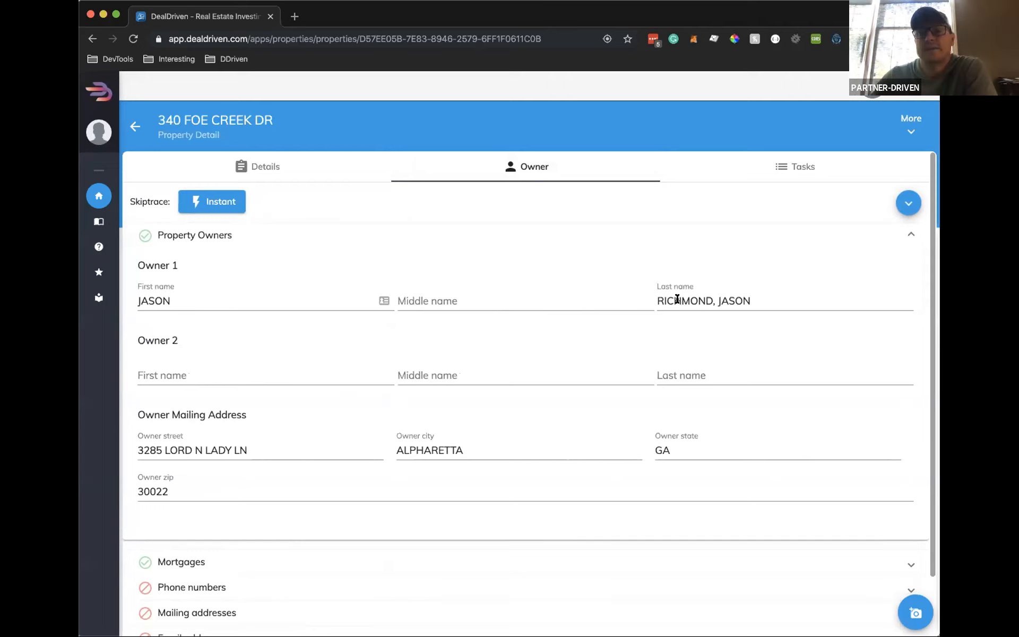
{"action": "double_click", "coordinate": [737, 300]}
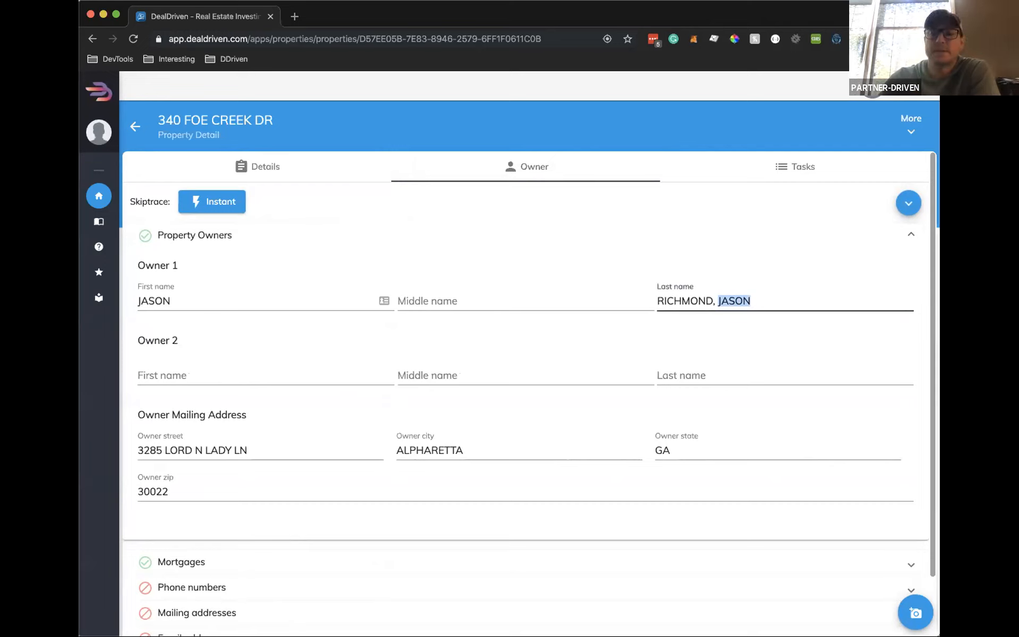
{"action": "key", "text": "BackSpace"}
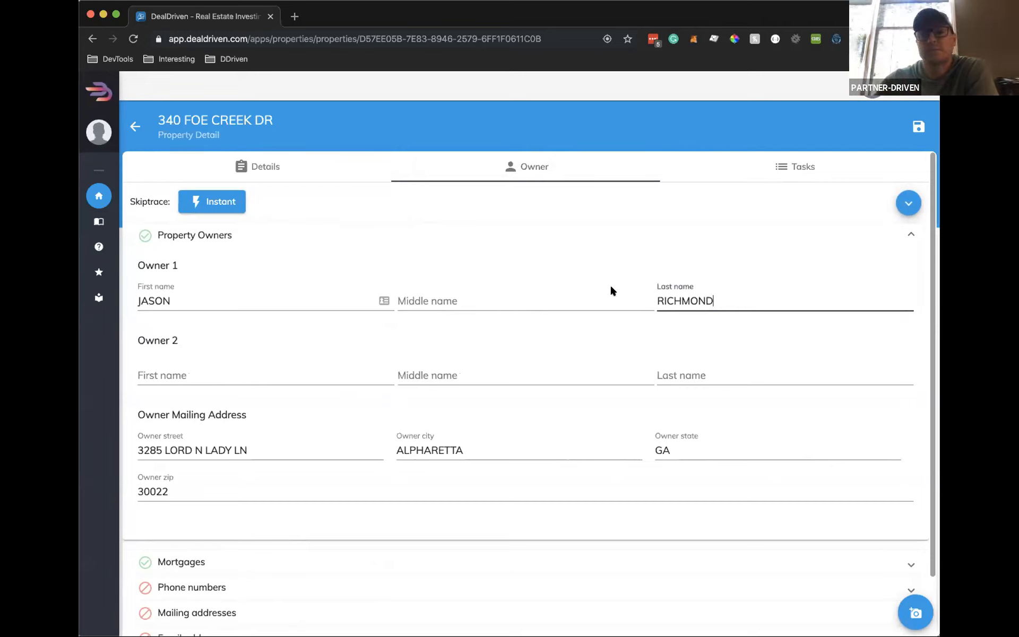
{"action": "left_click", "coordinate": [918, 126]}
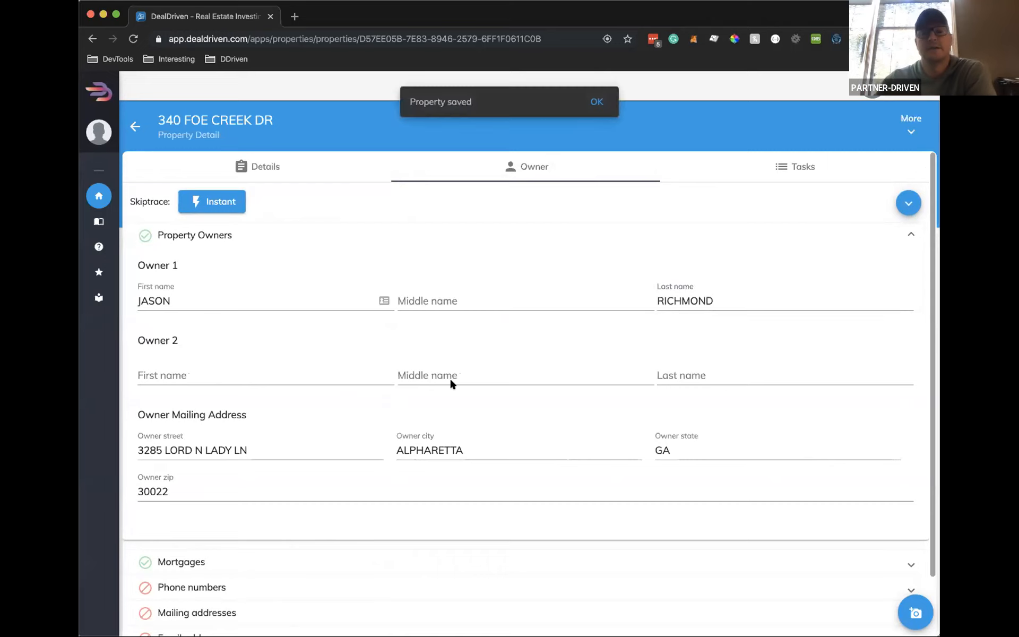
{"action": "left_click", "coordinate": [598, 100]}
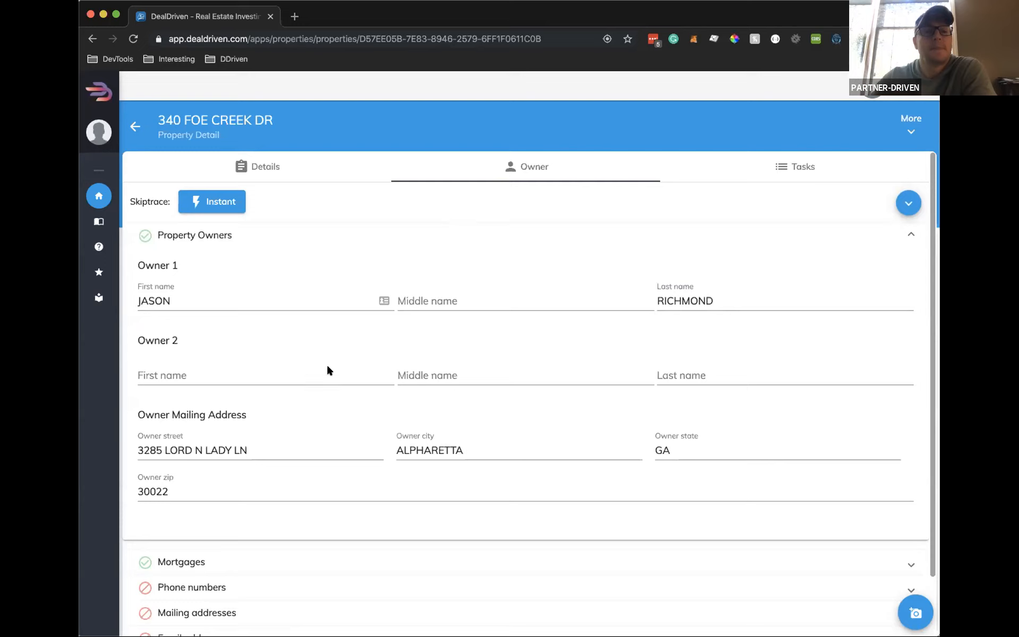
Review the lenders in the Mortgages table, then collapse the Mortgages and Property Owners sections
{"action": "scroll", "coordinate": [327, 370], "scroll_direction": "down", "scroll_amount": 2}
{"action": "left_click", "coordinate": [429, 498]}
{"action": "scroll", "coordinate": [461, 447], "scroll_direction": "down", "scroll_amount": 5}
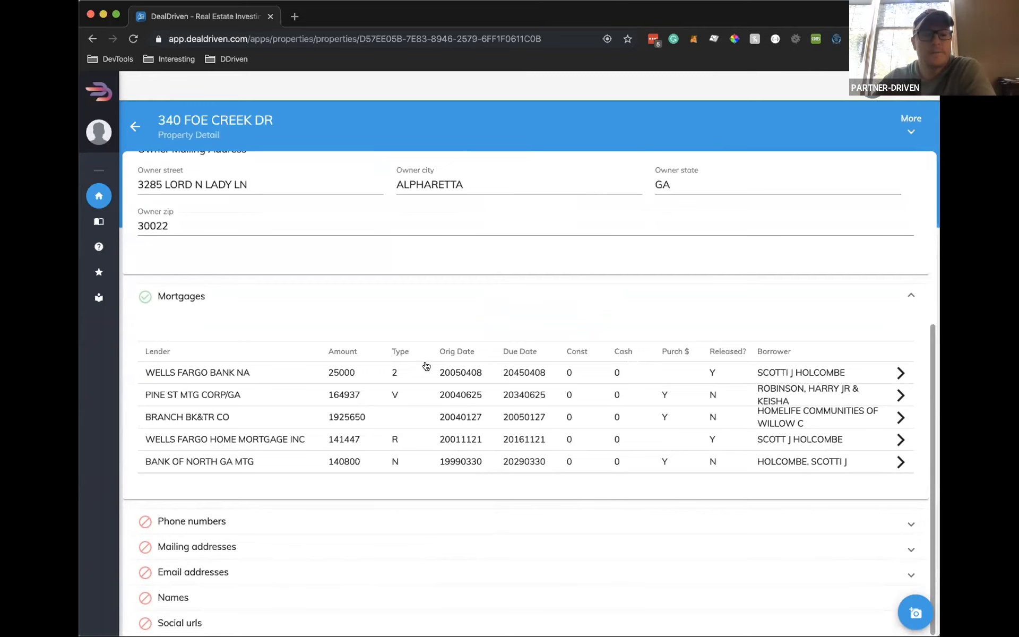
{"action": "left_click", "coordinate": [259, 293]}
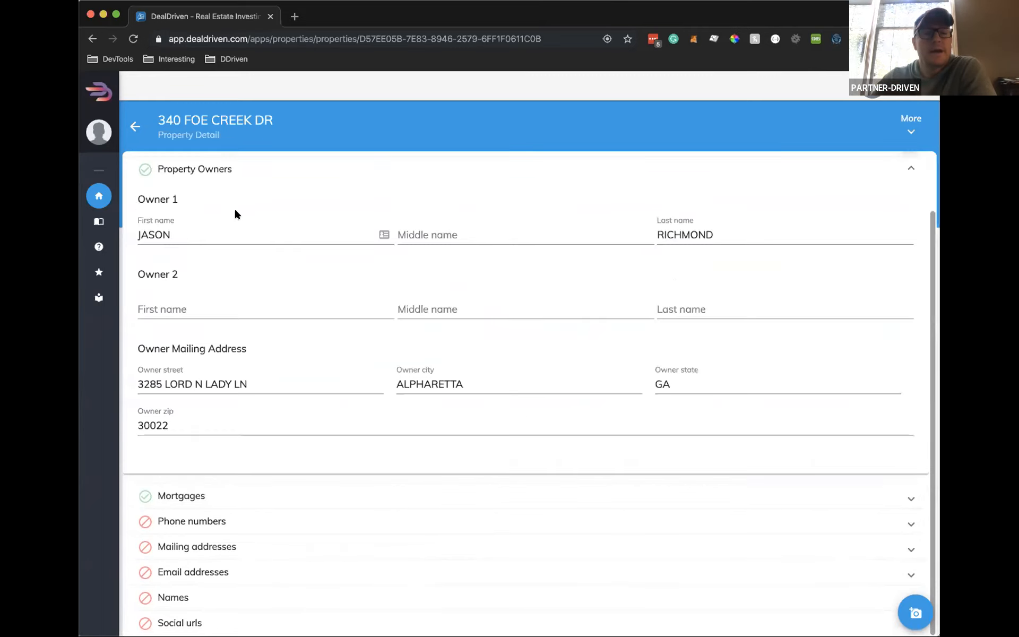
{"action": "left_click", "coordinate": [260, 169]}
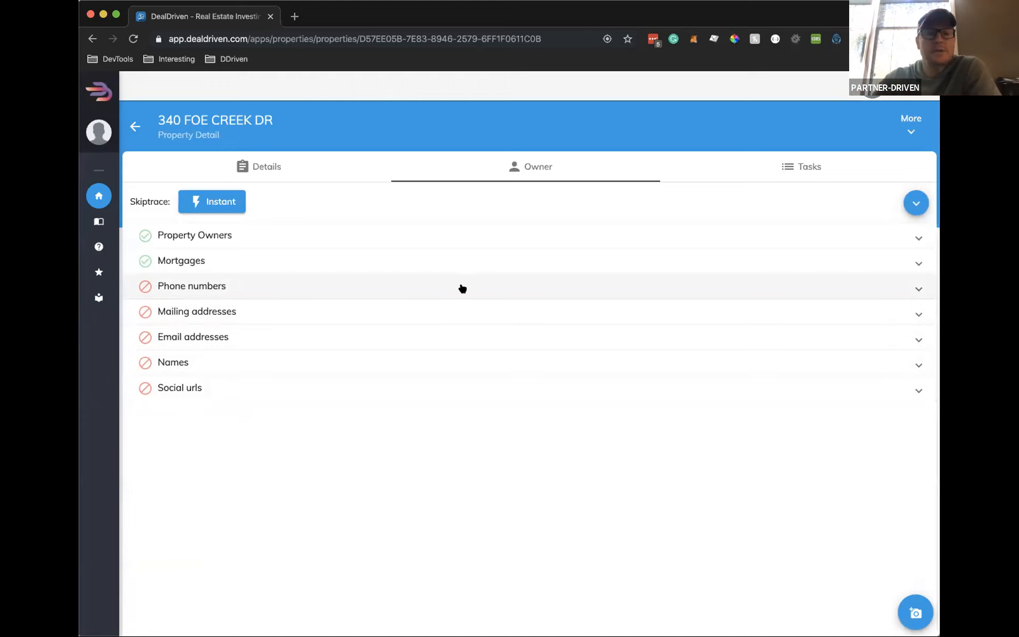
Cancel an Instant skip trace at the credit prompt and show the property's Tasks timeline
{"action": "left_click", "coordinate": [219, 202]}
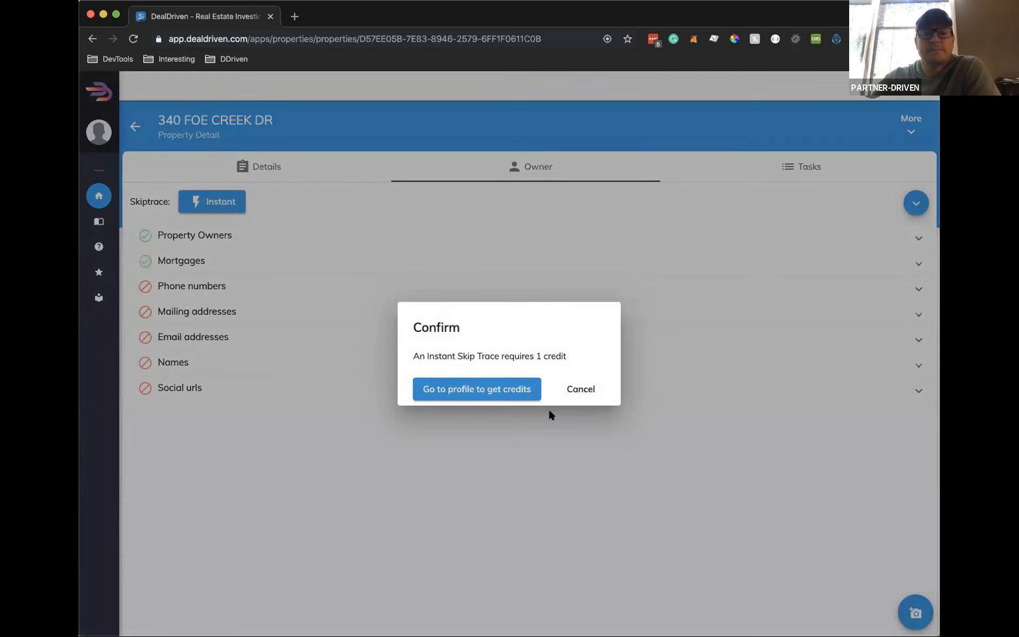
{"action": "left_click", "coordinate": [578, 389]}
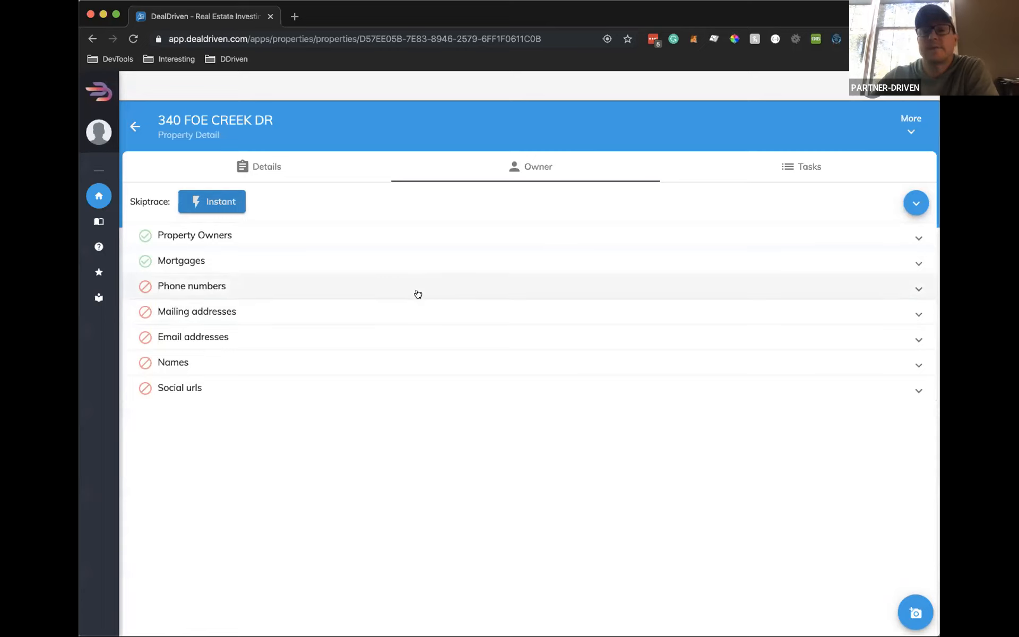
{"action": "left_click", "coordinate": [803, 168]}
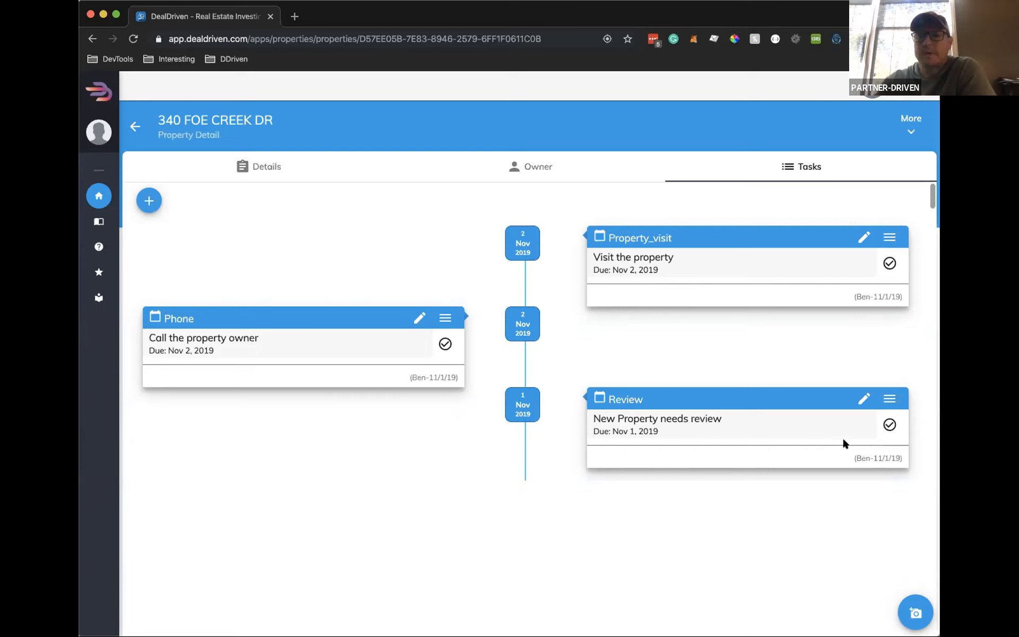
Mark the Review and Phone tasks completed, leaving Property_visit open, and bring up the task-type list
{"action": "left_click", "coordinate": [890, 424]}
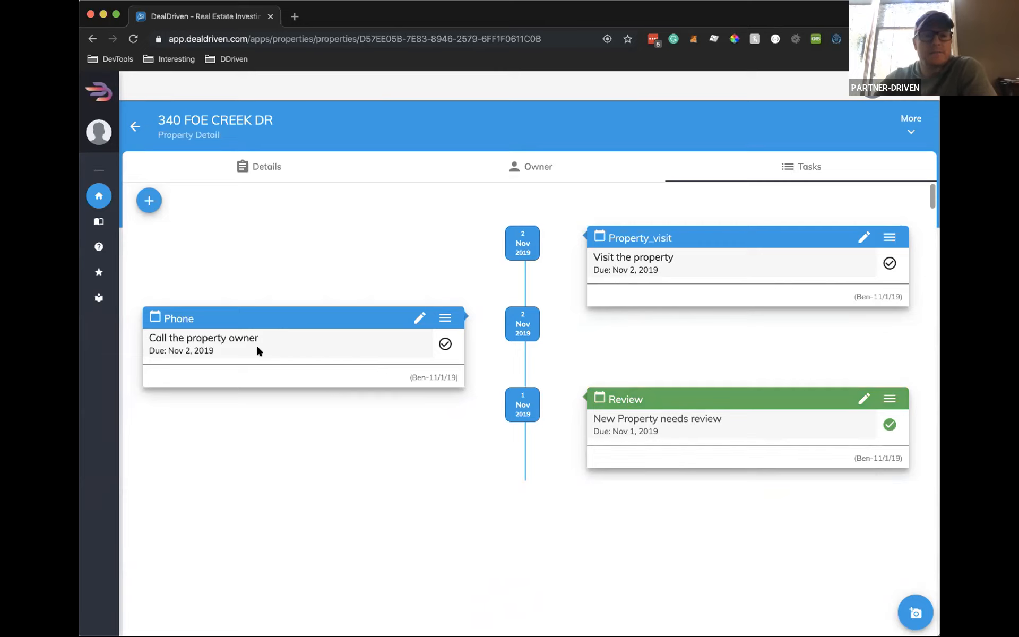
{"action": "left_click", "coordinate": [444, 317]}
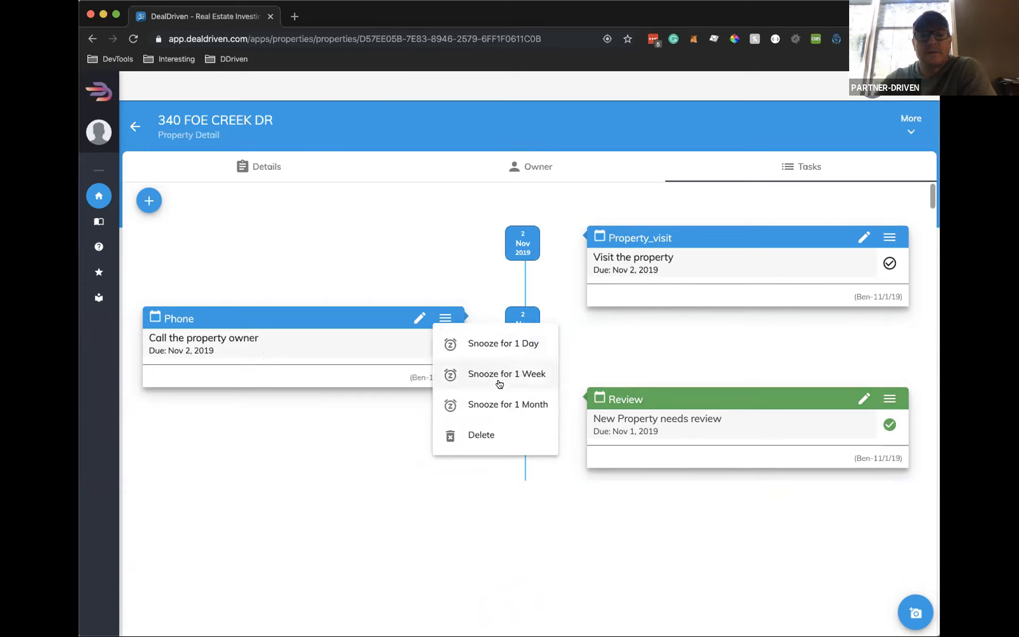
{"action": "left_click", "coordinate": [317, 318]}
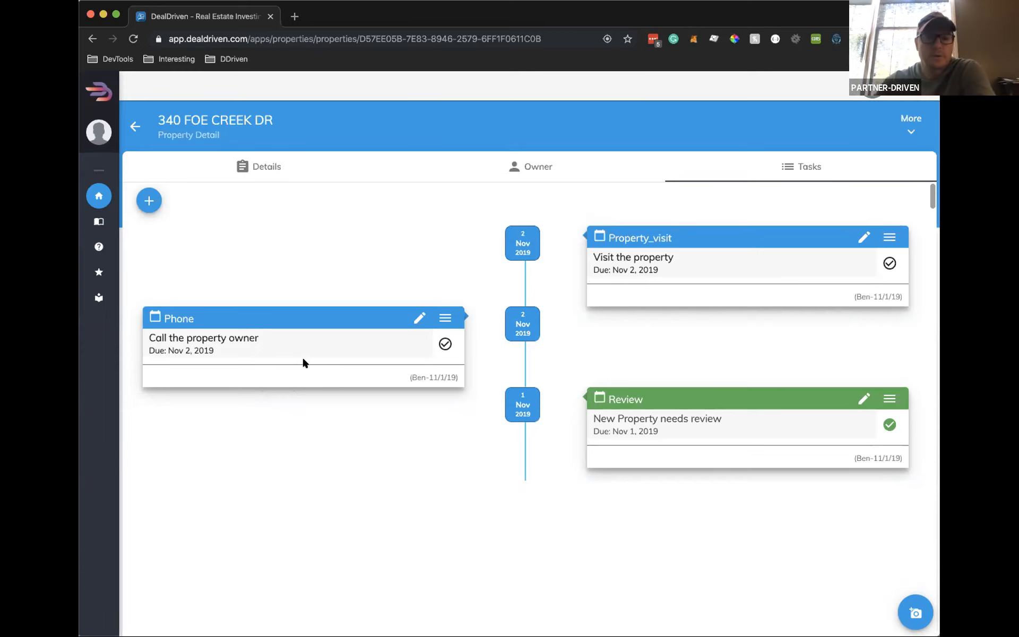
{"action": "left_click", "coordinate": [445, 345]}
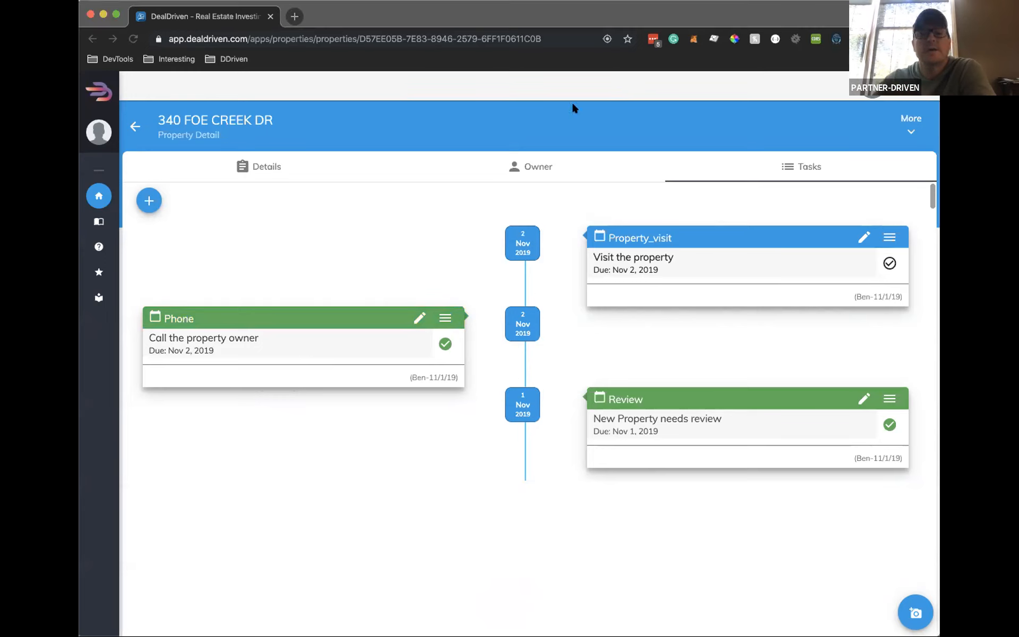
{"action": "left_click", "coordinate": [466, 24]}
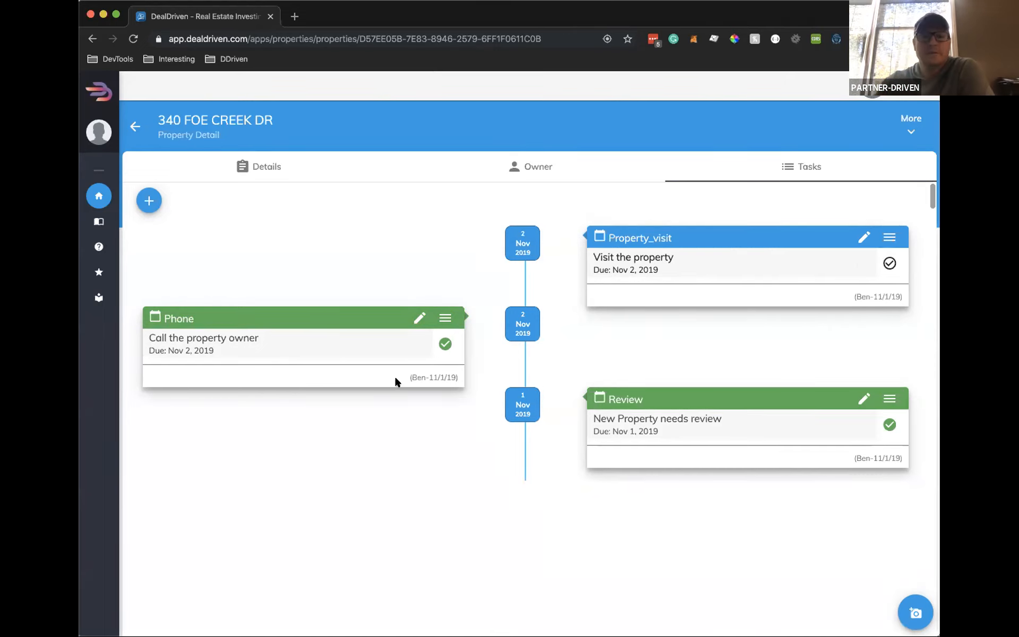
{"action": "left_click", "coordinate": [148, 200]}
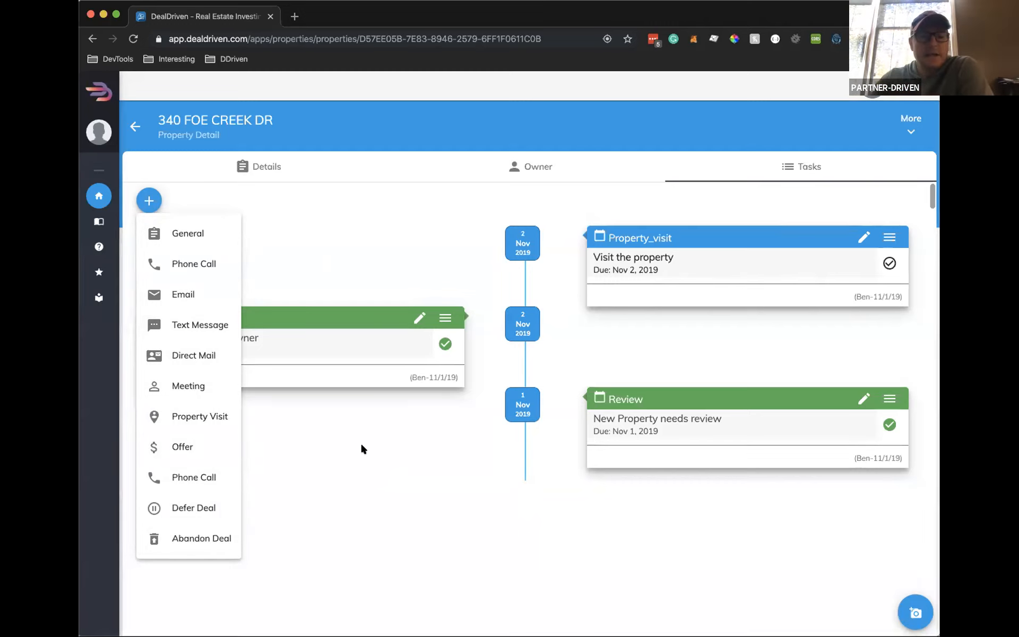
{"action": "left_click", "coordinate": [377, 229]}
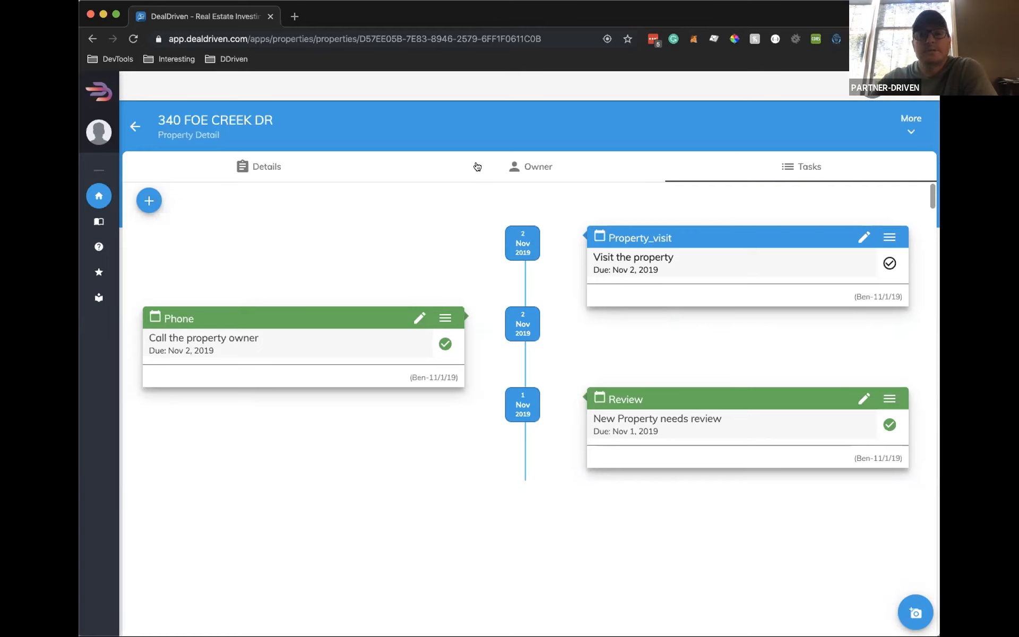
{"action": "left_click", "coordinate": [910, 126]}
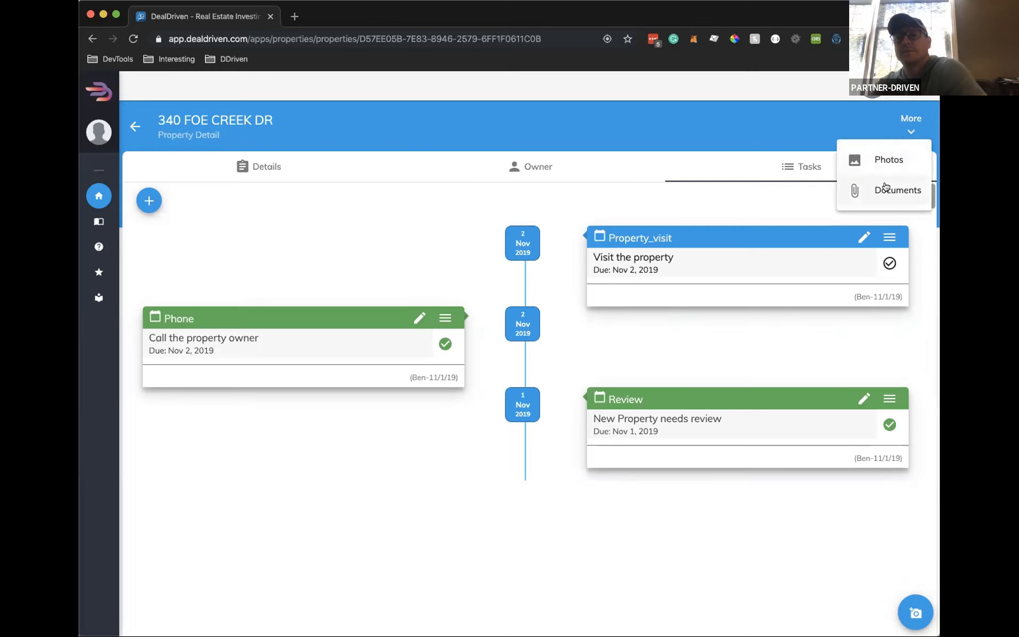
{"action": "left_click", "coordinate": [885, 161]}
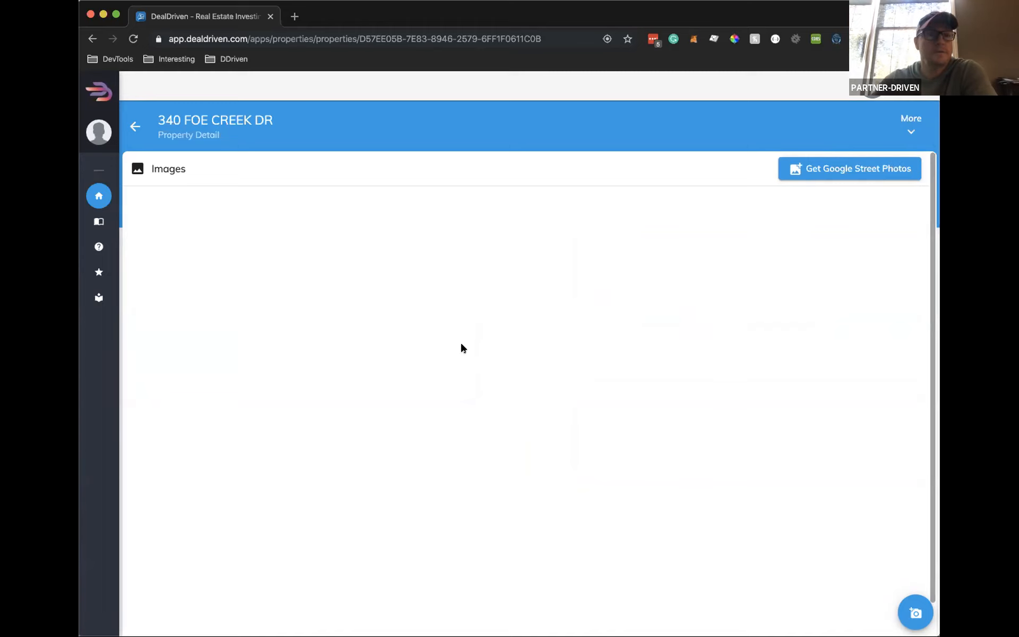
{"action": "left_click", "coordinate": [846, 170]}
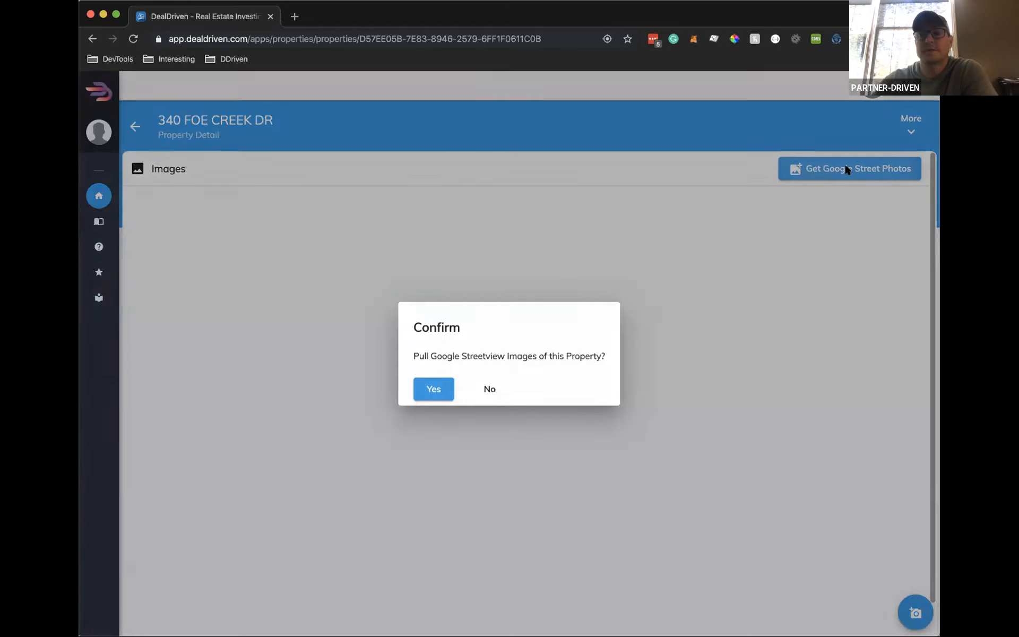
{"action": "left_click", "coordinate": [432, 390]}
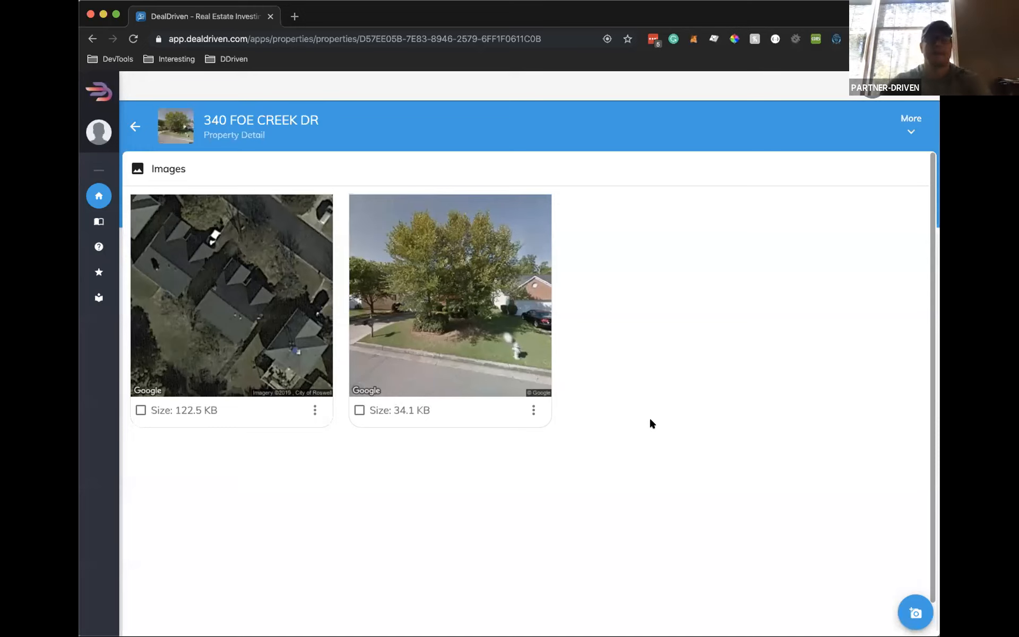
{"action": "left_click", "coordinate": [911, 129]}
Check the property's empty Documents list, then return to the task timeline
{"action": "left_click", "coordinate": [890, 193]}
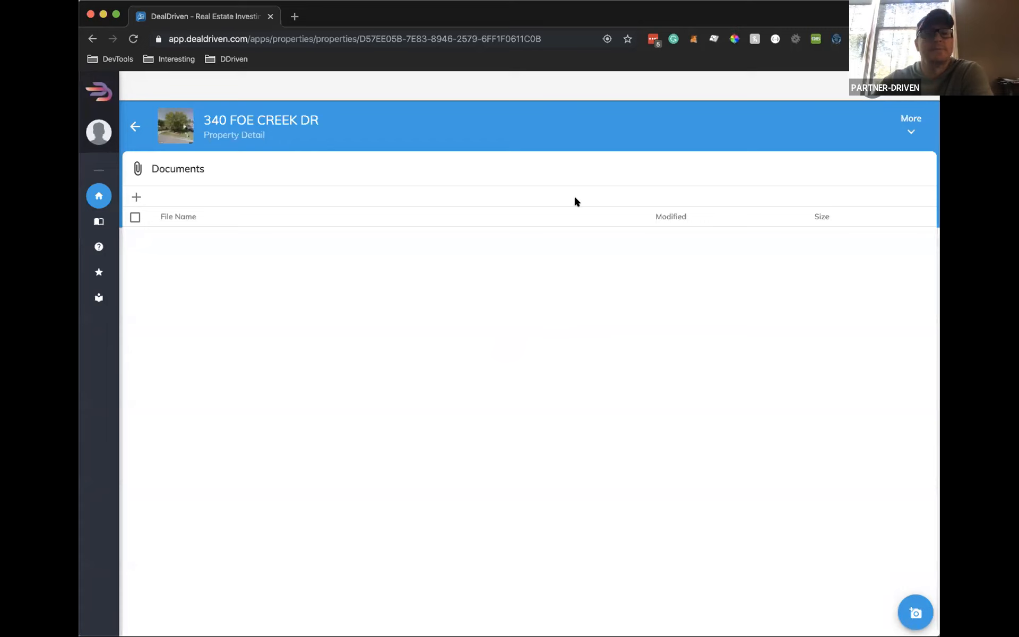
{"action": "left_click", "coordinate": [135, 126]}
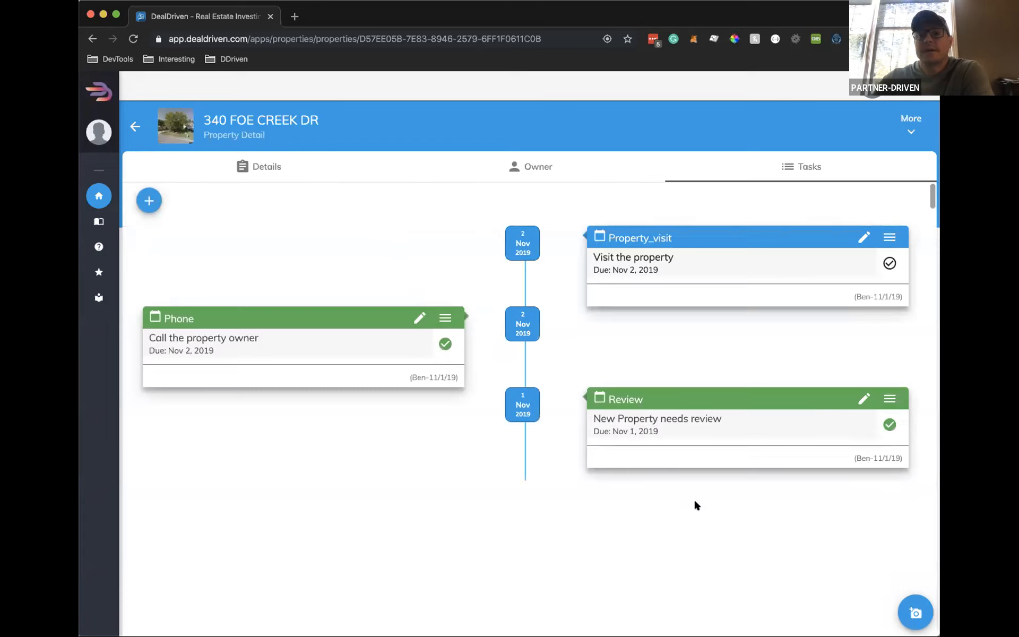
Refocus the browser window and dismiss the More menu without choosing an option
{"action": "left_click", "coordinate": [726, 5]}
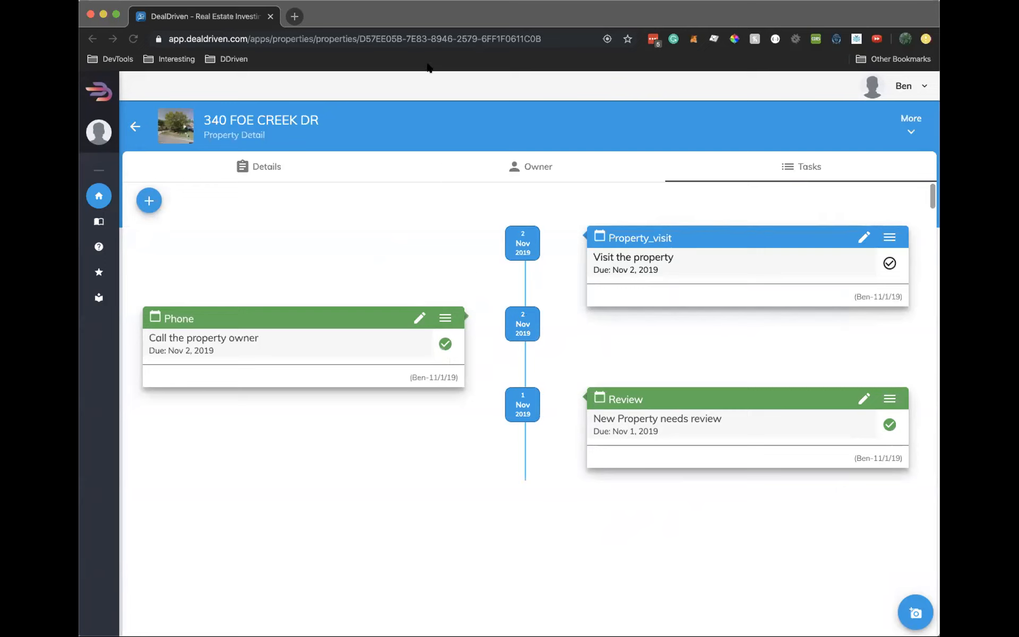
{"action": "left_click", "coordinate": [532, 537]}
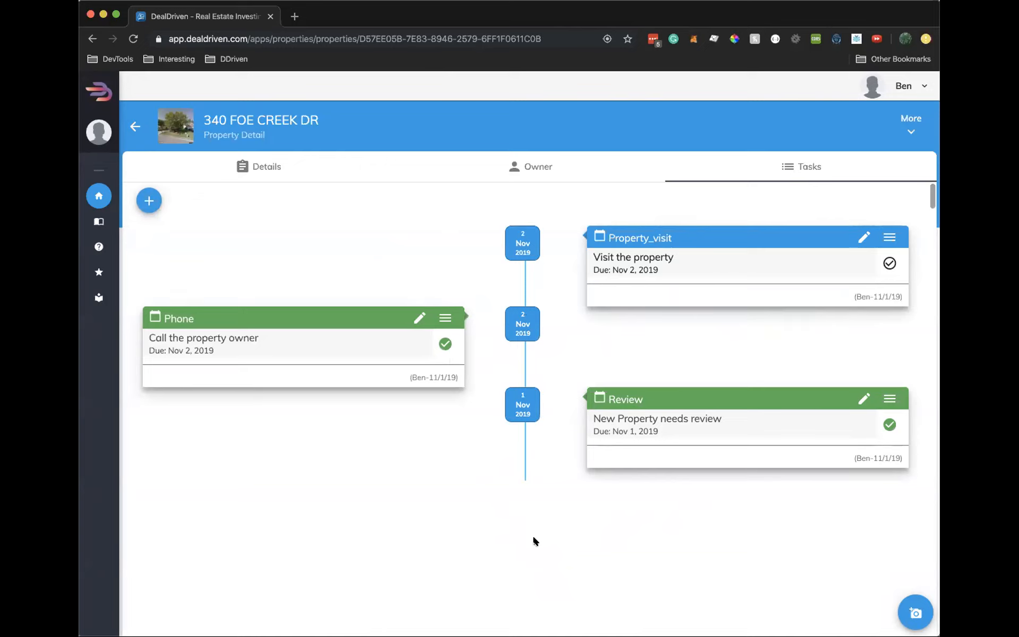
{"action": "left_click", "coordinate": [910, 127]}
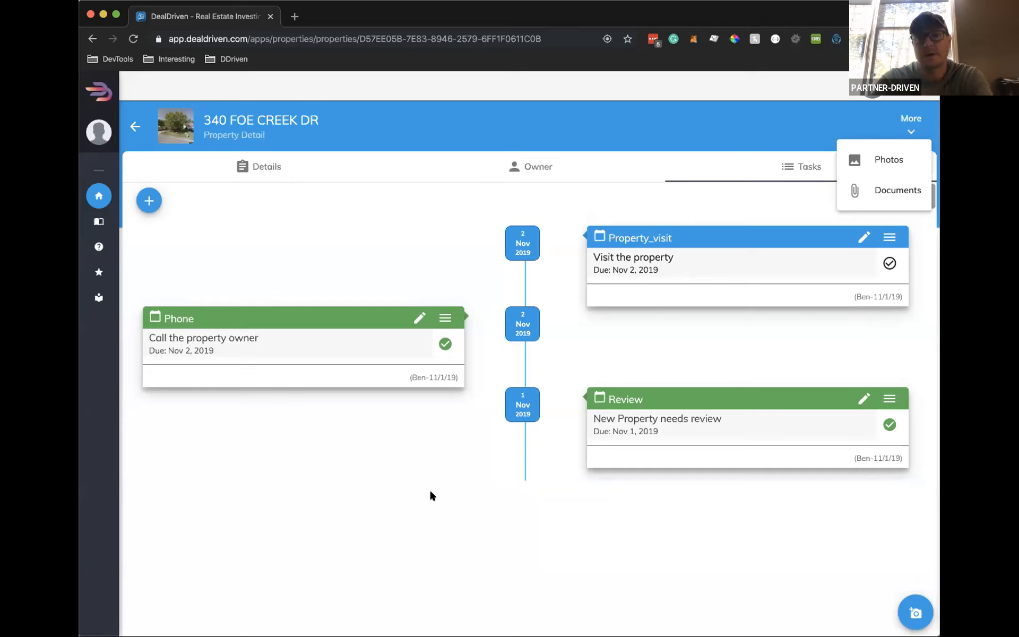
{"action": "left_click", "coordinate": [506, 371]}
Switch from the Owner tab to the Details tab and select the street address in the header
{"action": "left_click", "coordinate": [534, 167]}
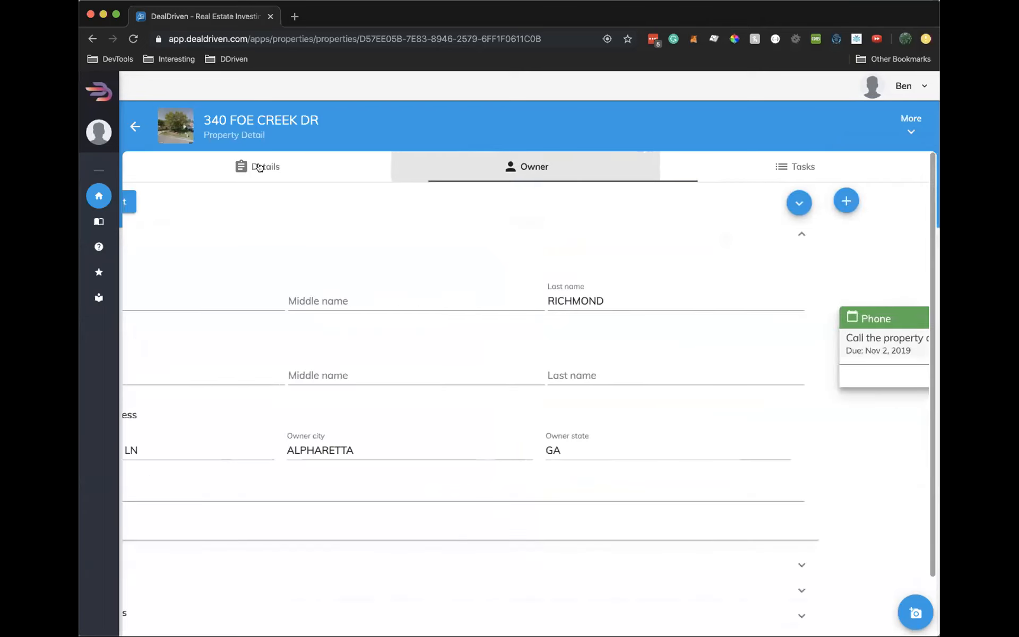
{"action": "left_click", "coordinate": [259, 167]}
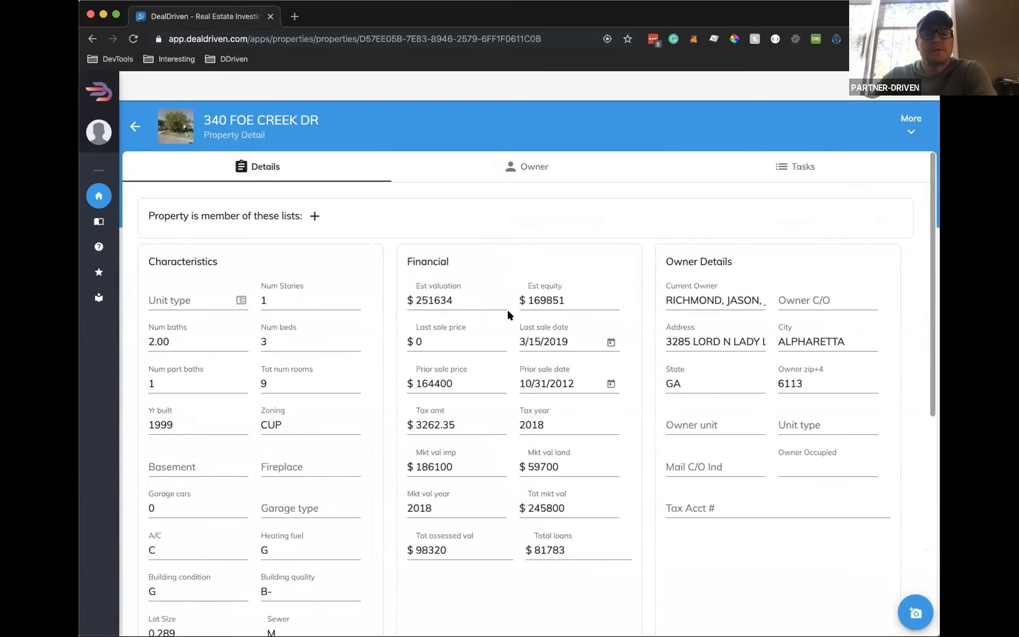
{"action": "left_click_drag", "start_coordinate": [319, 119], "coordinate": [215, 116]}
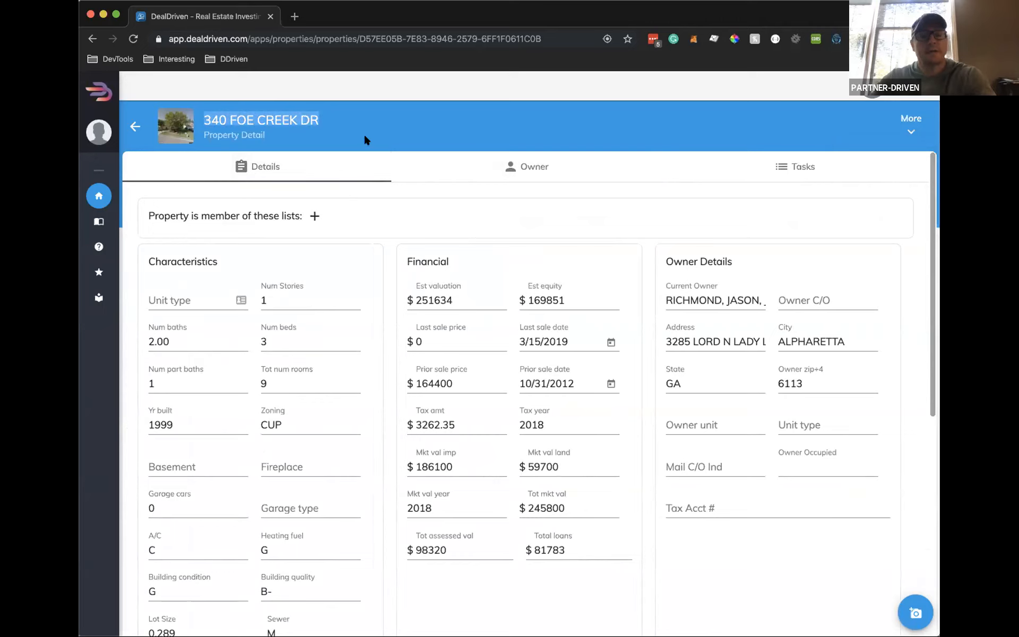
Log out of the account and log back in with the saved LastPass credentials
{"action": "left_click", "coordinate": [911, 124]}
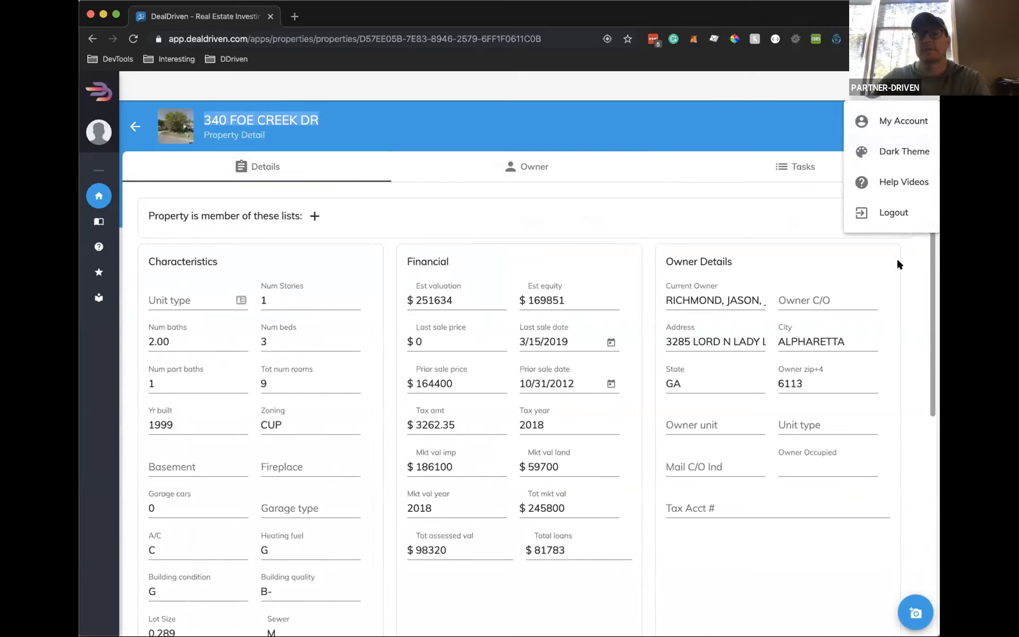
{"action": "left_click", "coordinate": [890, 206]}
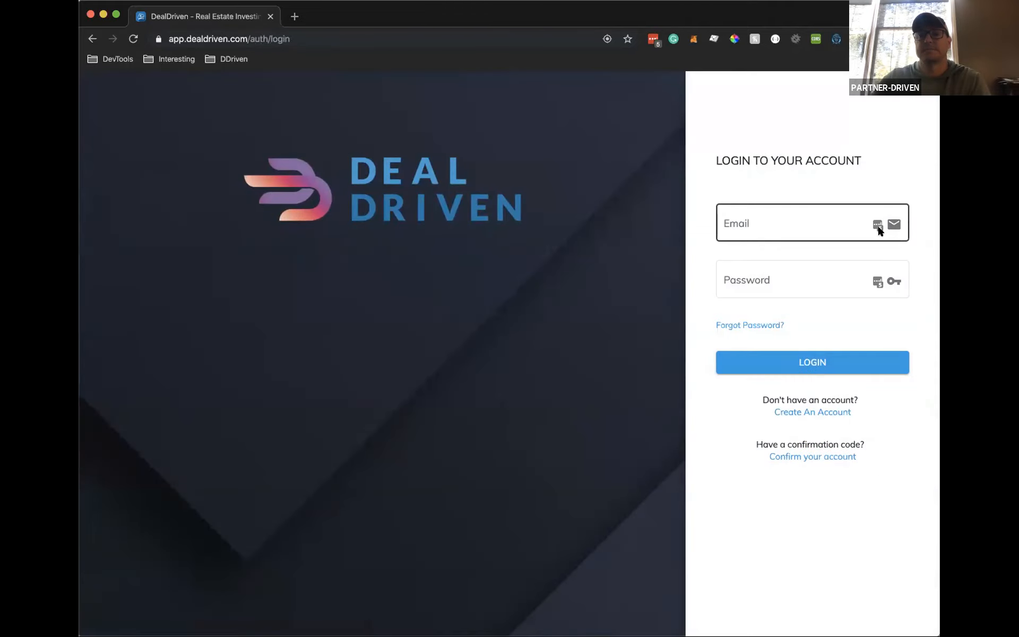
{"action": "left_click", "coordinate": [878, 225]}
{"action": "left_click", "coordinate": [794, 312]}
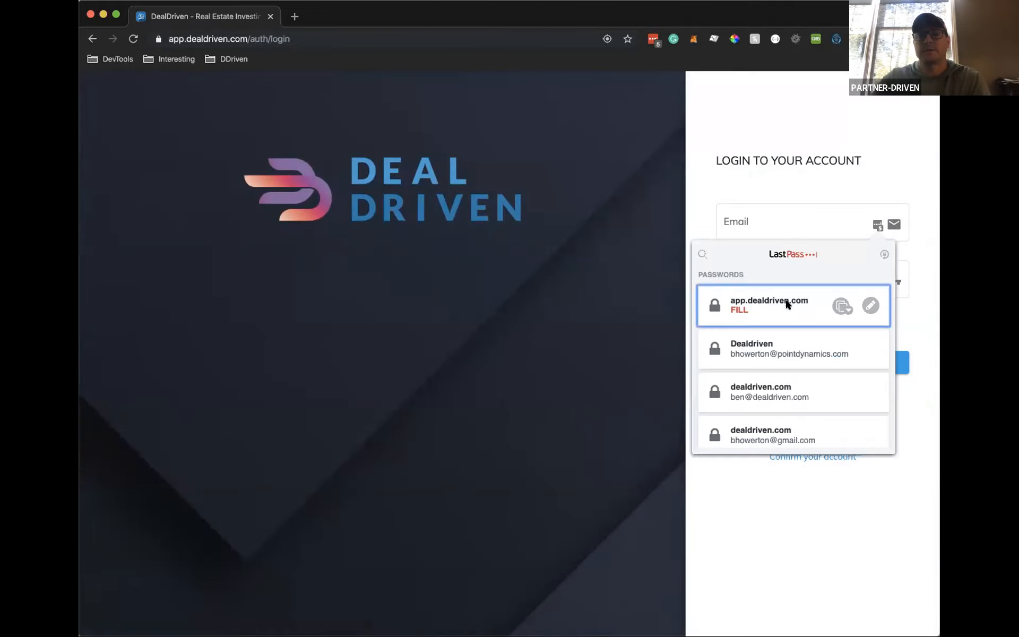
{"action": "left_click", "coordinate": [810, 361]}
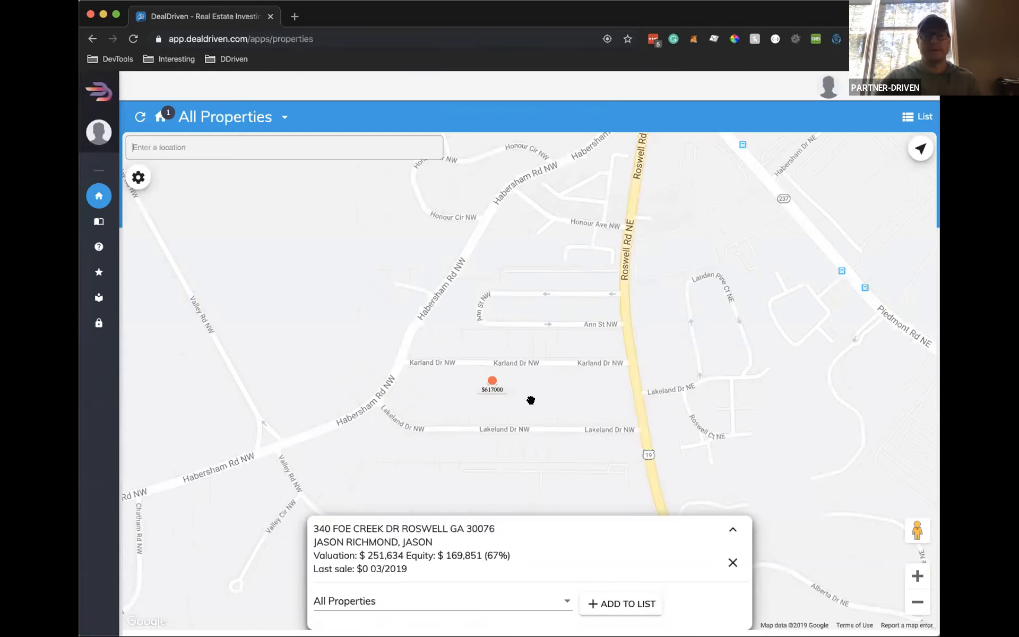
{"action": "left_click", "coordinate": [732, 562]}
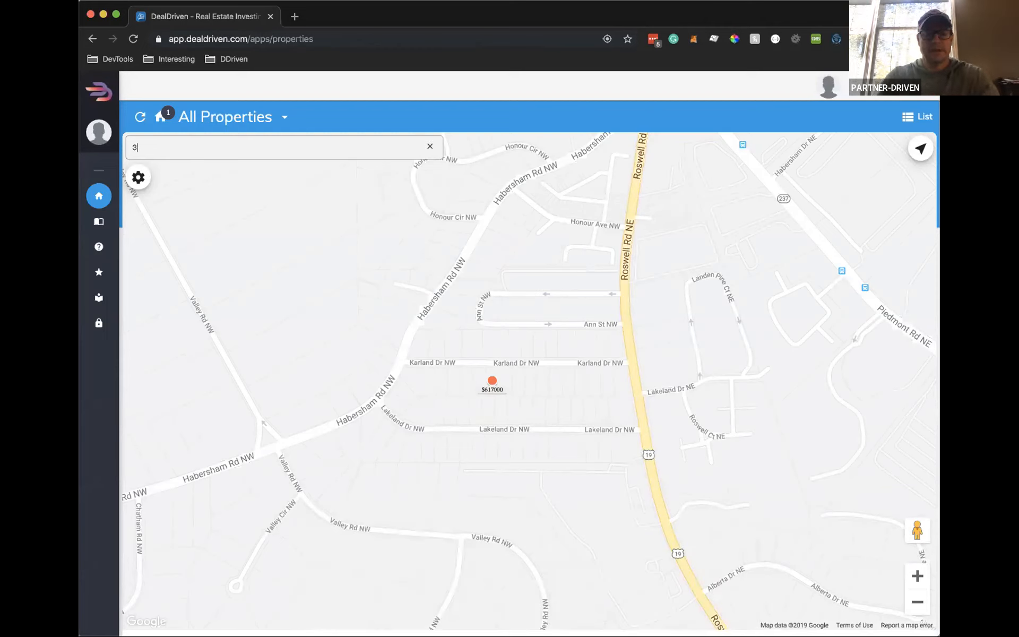
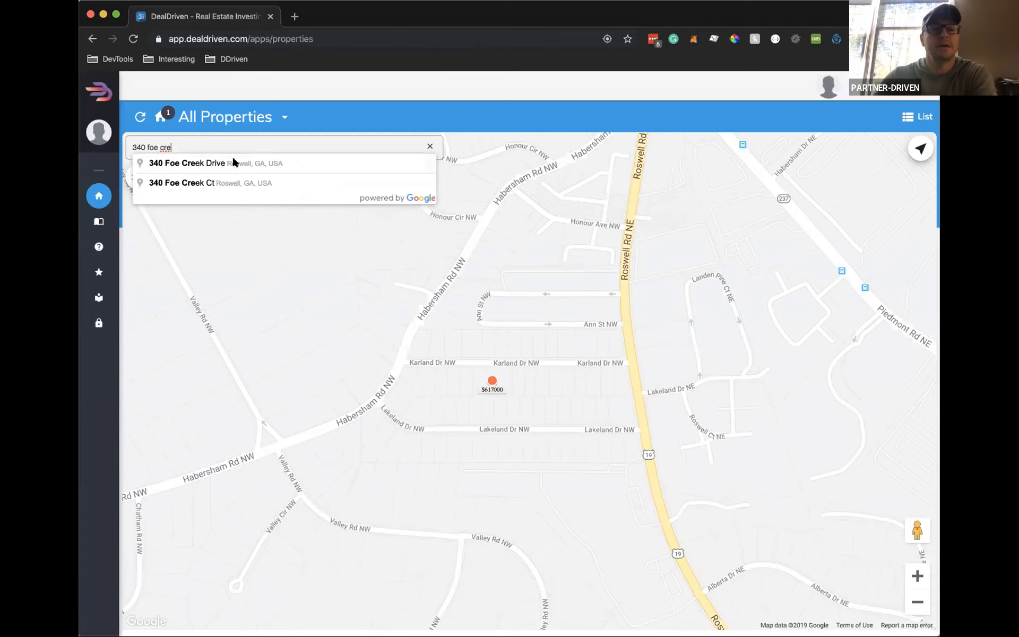
{"action": "left_click", "coordinate": [233, 162]}
{"action": "left_click", "coordinate": [615, 605]}
{"action": "left_click", "coordinate": [346, 604]}
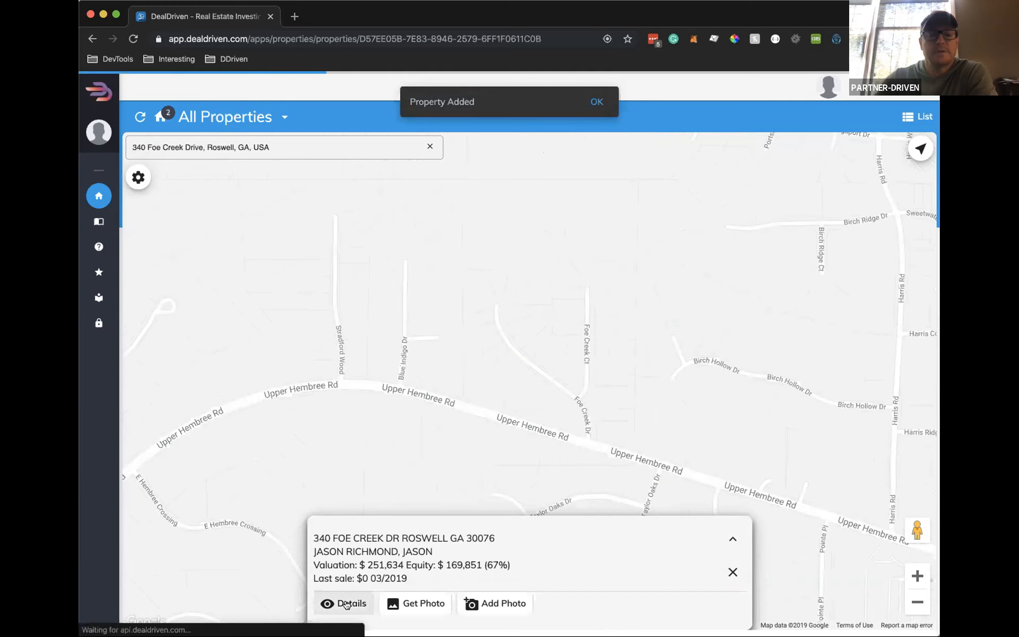
{"action": "left_click", "coordinate": [520, 170]}
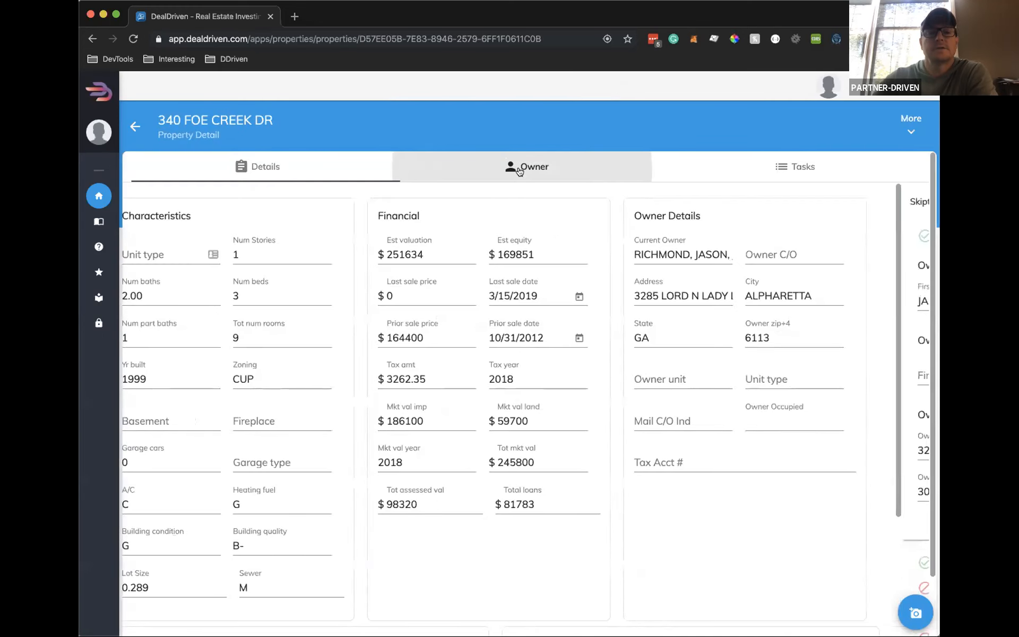
{"action": "left_click", "coordinate": [211, 202]}
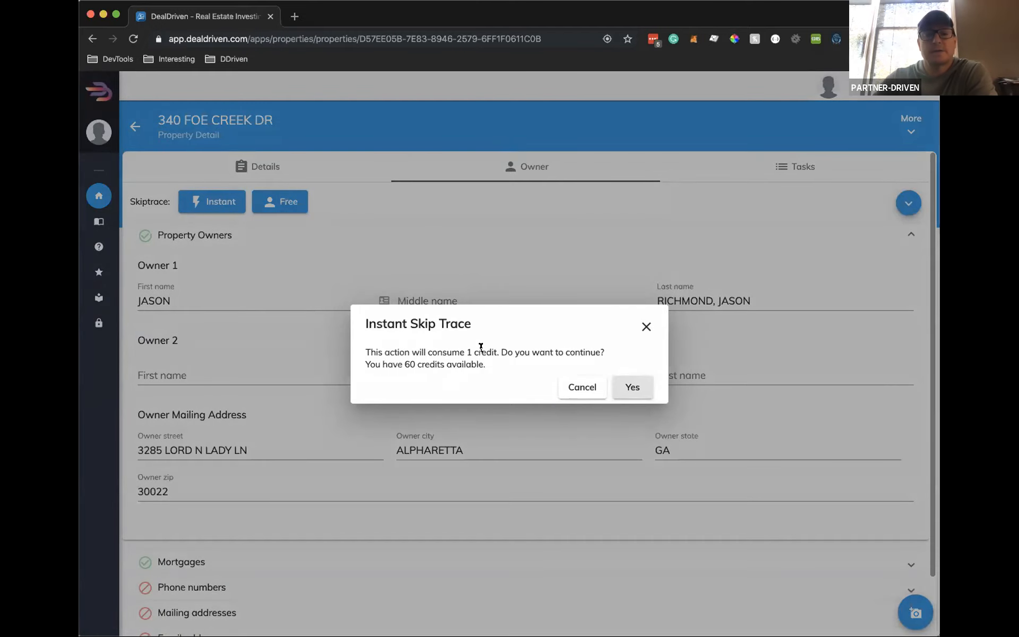
{"action": "left_click", "coordinate": [637, 388]}
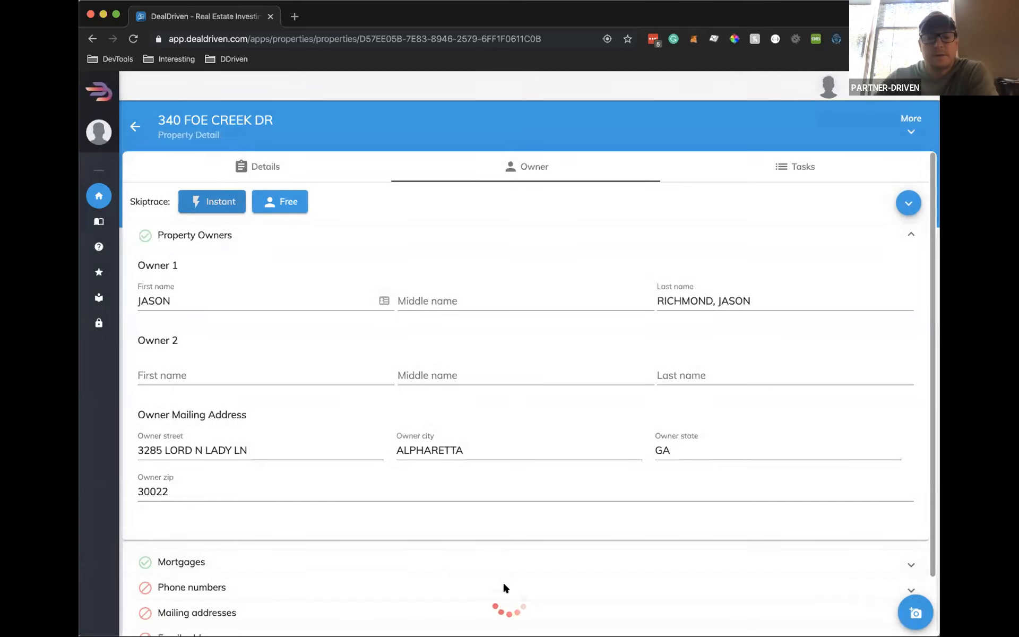
{"action": "scroll", "coordinate": [523, 562], "scroll_direction": "down", "scroll_amount": 3}
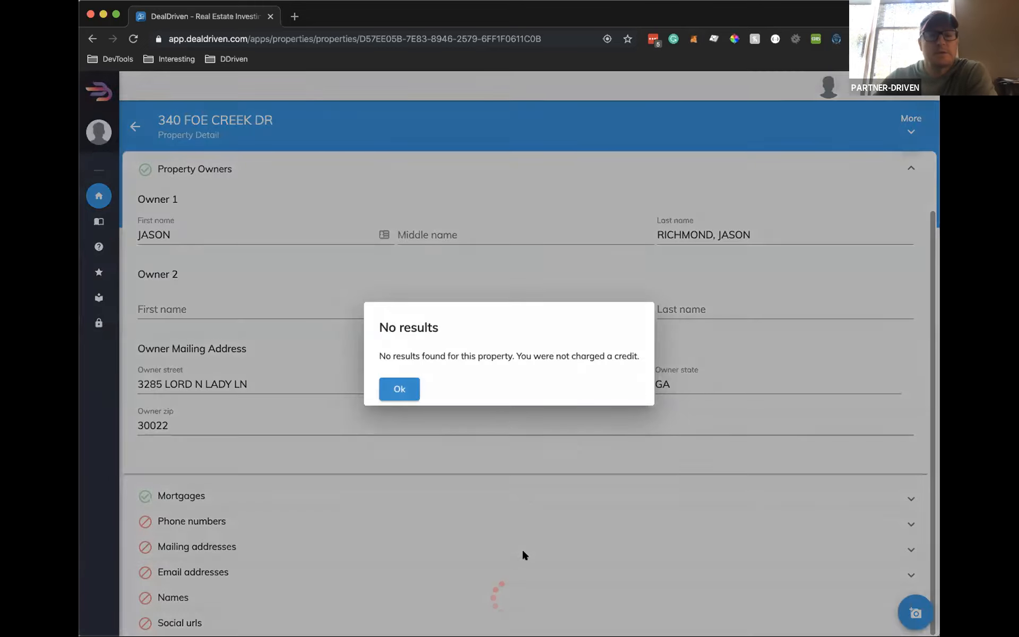
{"action": "left_click", "coordinate": [396, 375]}
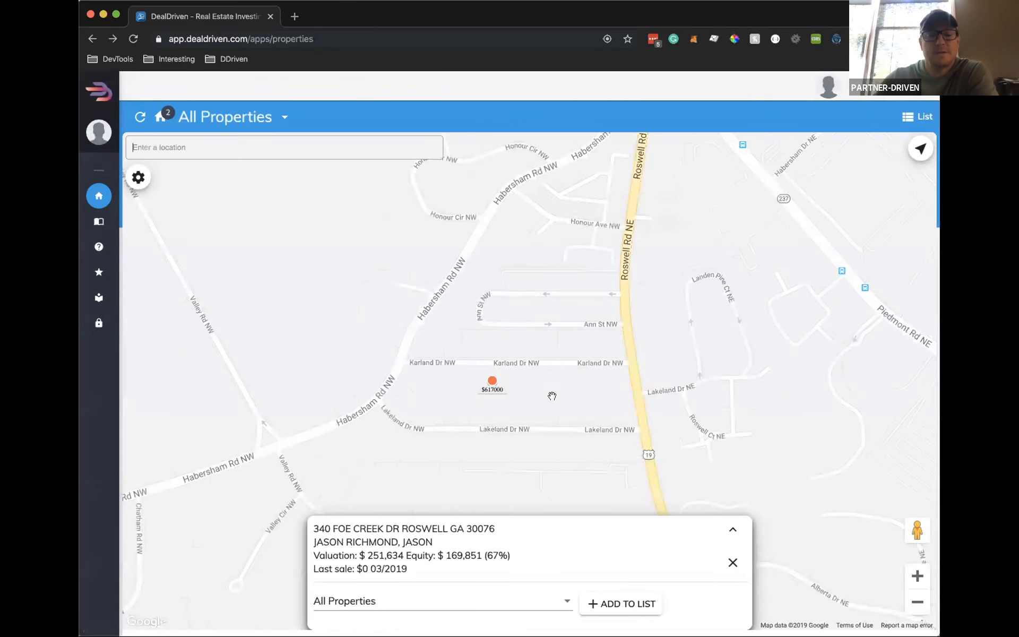
{"action": "left_click", "coordinate": [269, 147]}
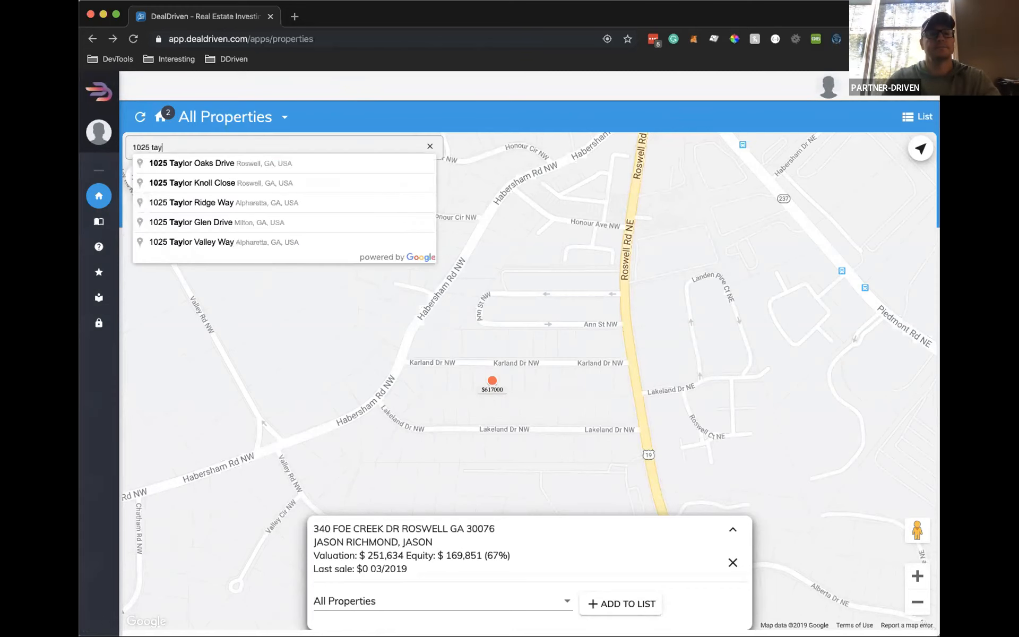
{"action": "left_click", "coordinate": [215, 162]}
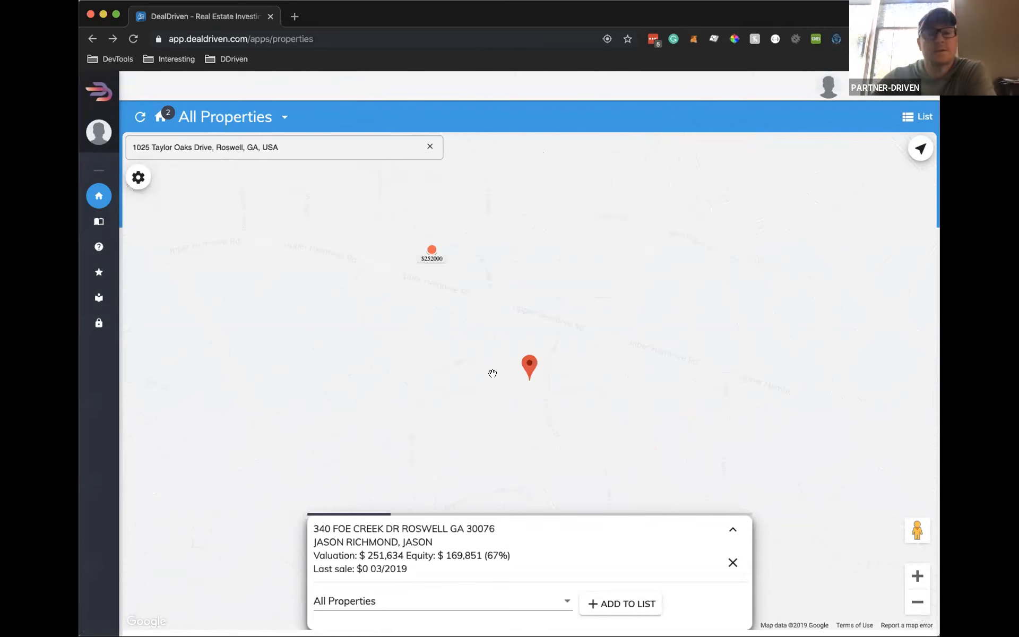
{"action": "left_click", "coordinate": [622, 602]}
{"action": "left_click", "coordinate": [348, 605]}
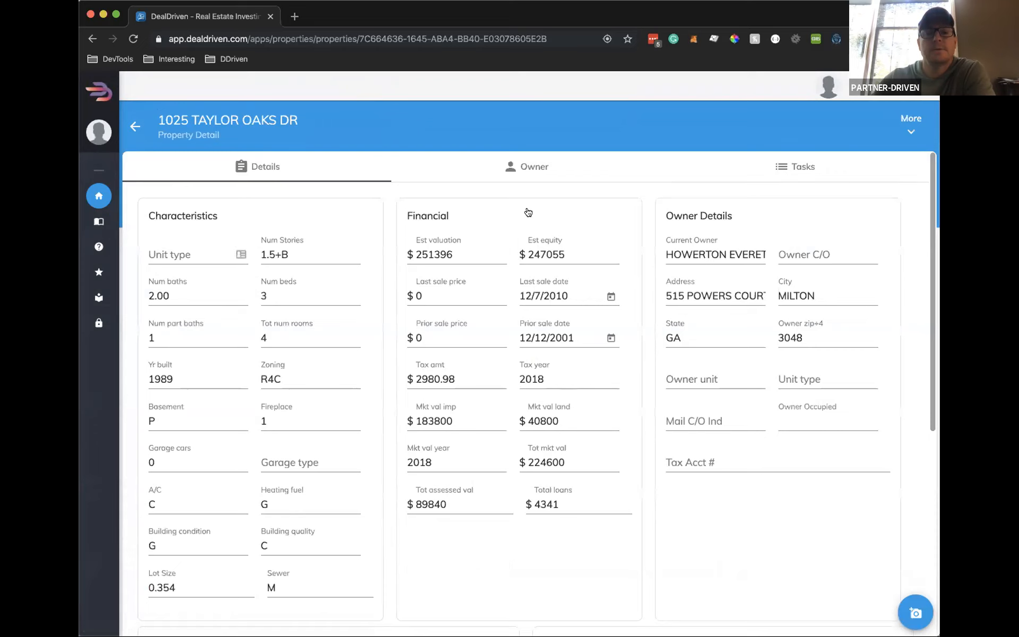
{"action": "left_click", "coordinate": [537, 167]}
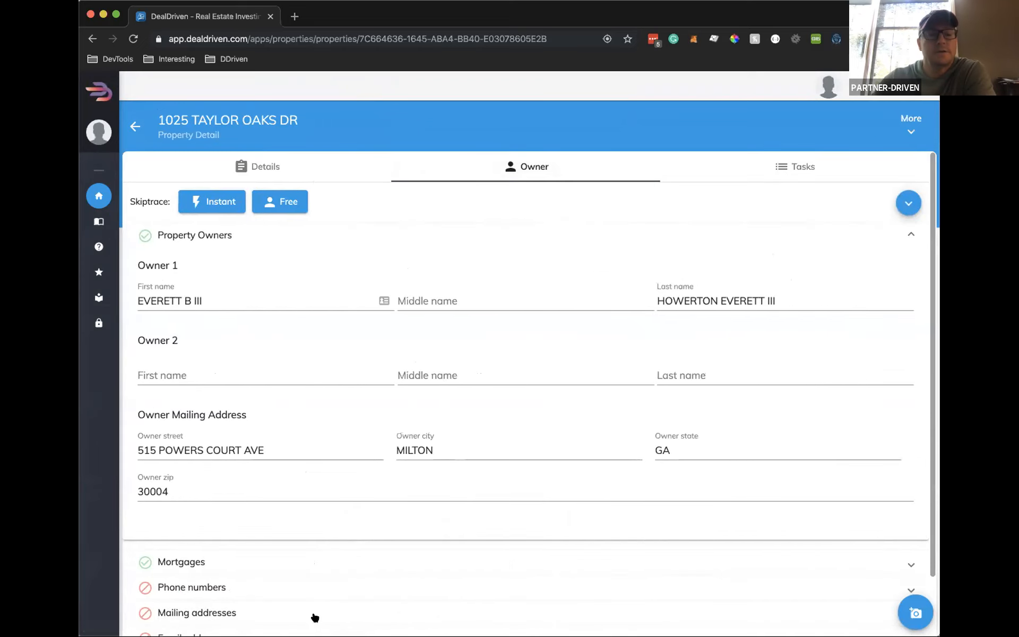
{"action": "scroll", "coordinate": [159, 531], "scroll_direction": "down", "scroll_amount": 3}
{"action": "scroll", "coordinate": [221, 520], "scroll_direction": "up", "scroll_amount": 3}
{"action": "left_click", "coordinate": [212, 235]}
{"action": "left_click", "coordinate": [210, 201]}
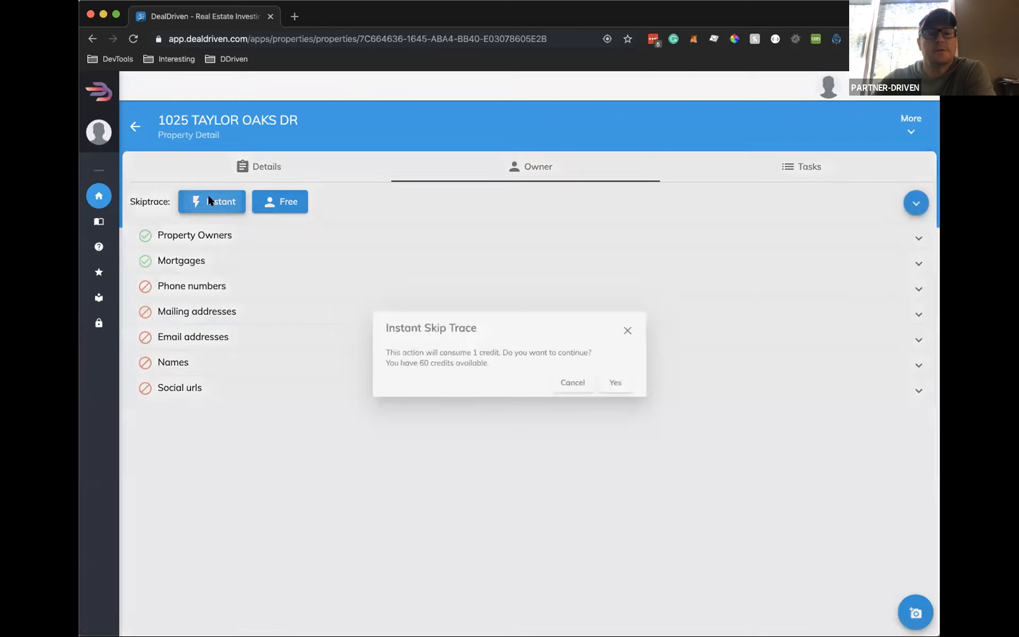
{"action": "left_click", "coordinate": [620, 387]}
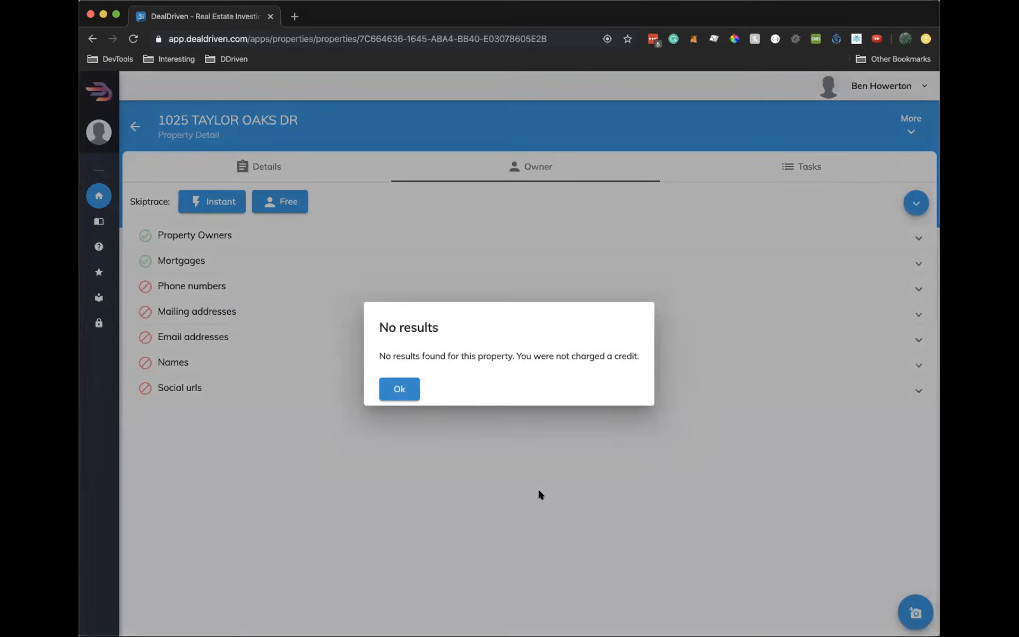
{"action": "left_click", "coordinate": [414, 384]}
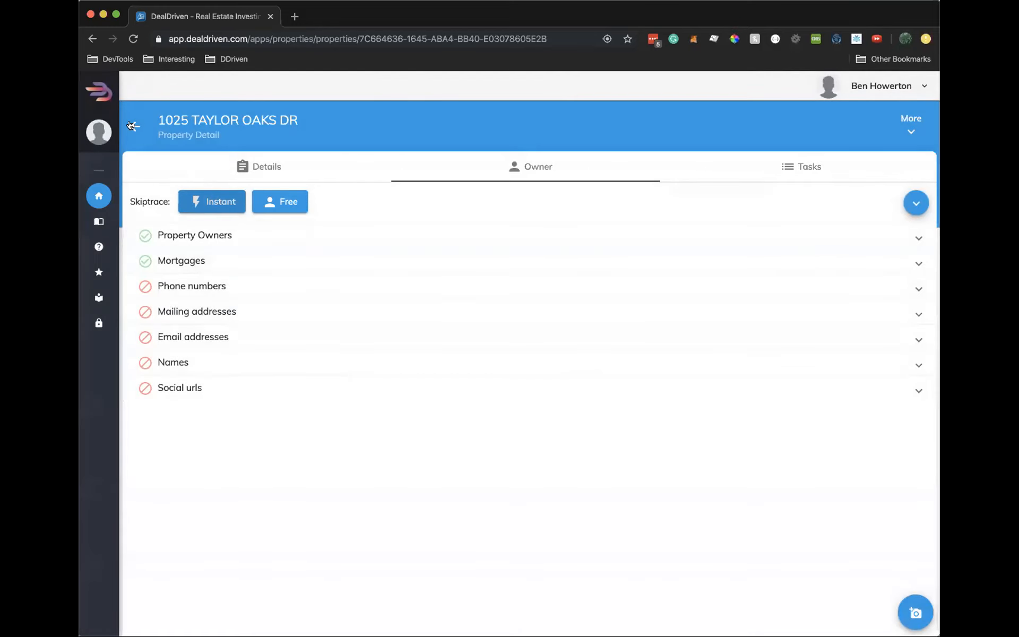
{"action": "left_click", "coordinate": [131, 125]}
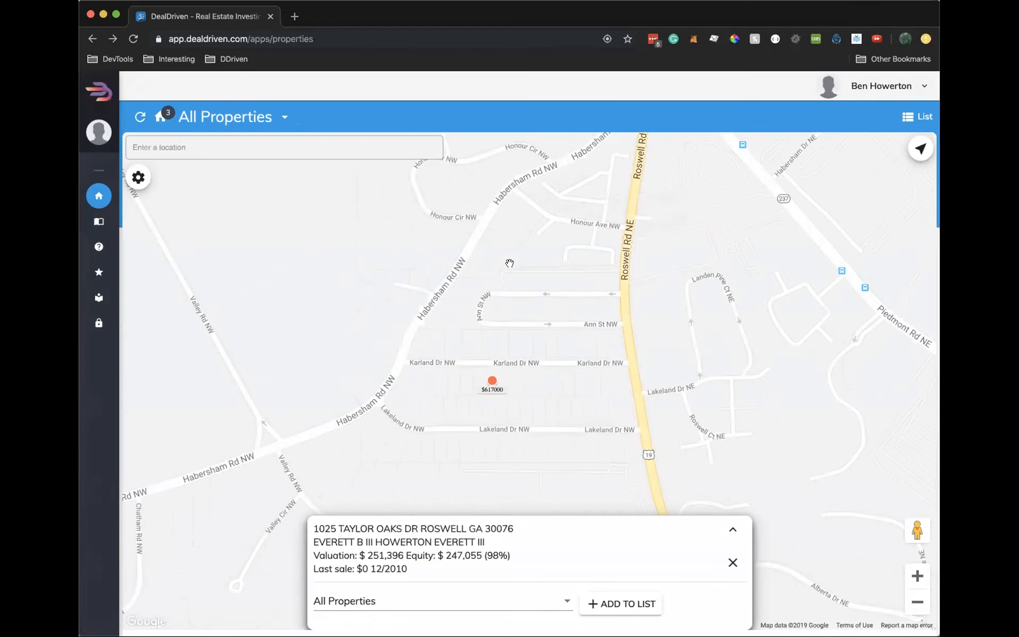
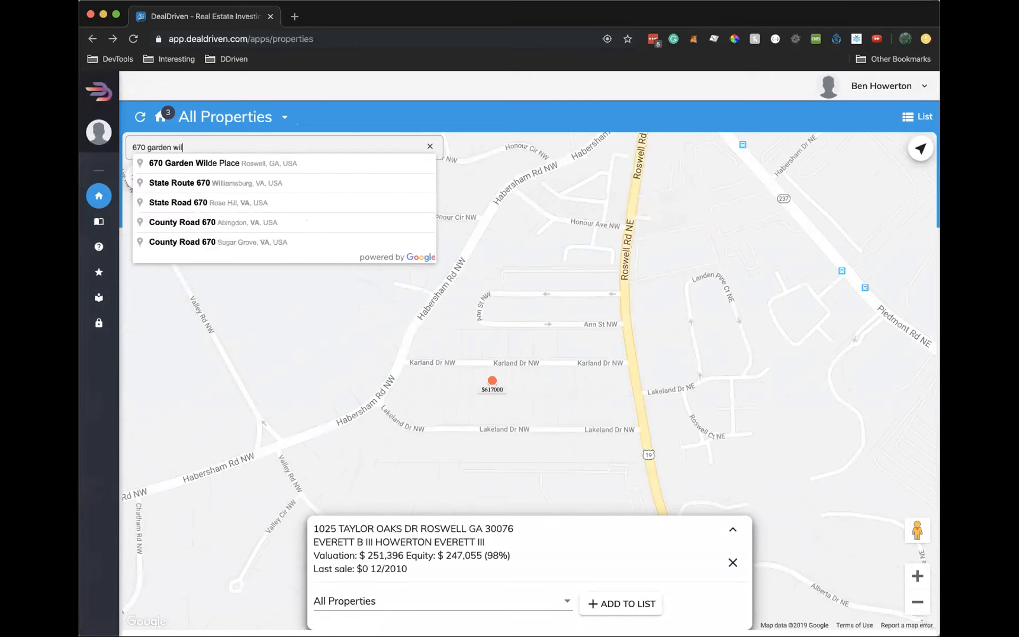
{"action": "left_click", "coordinate": [222, 162]}
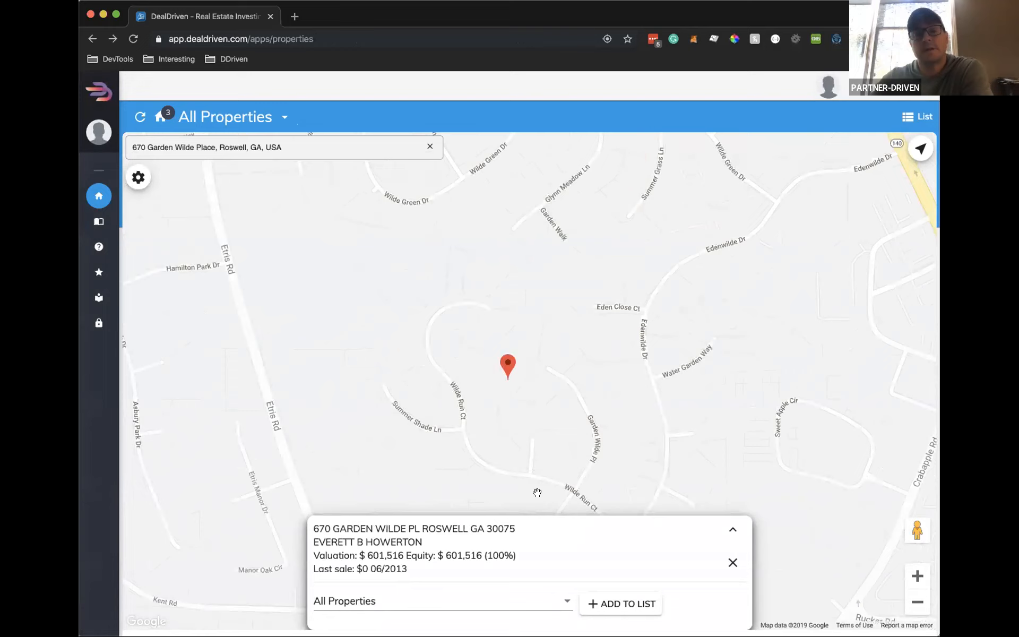
{"action": "left_click", "coordinate": [662, 514]}
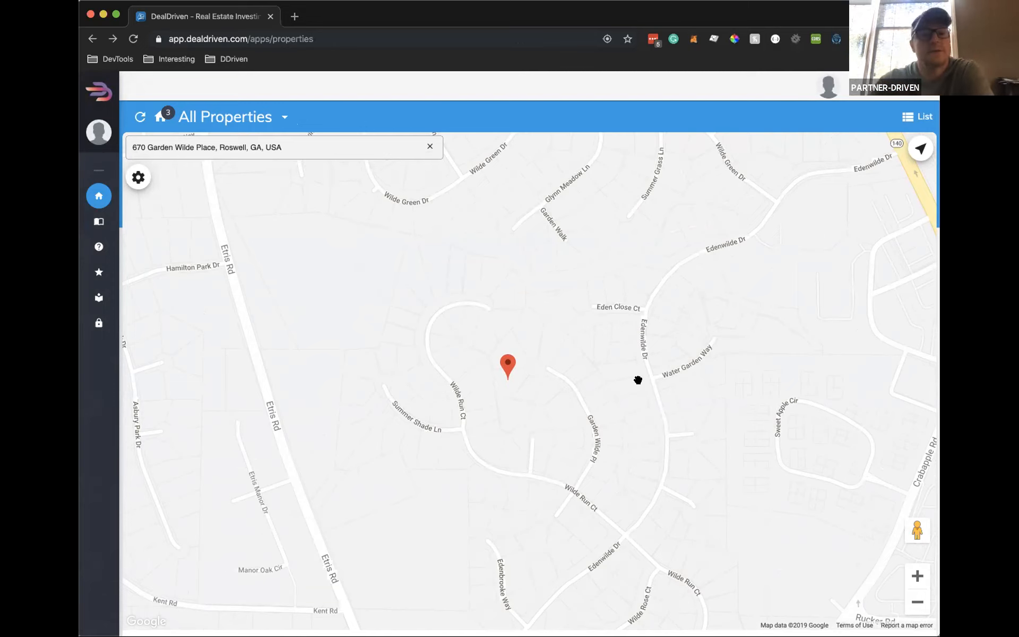
{"action": "left_click", "coordinate": [510, 365]}
{"action": "left_click", "coordinate": [625, 607]}
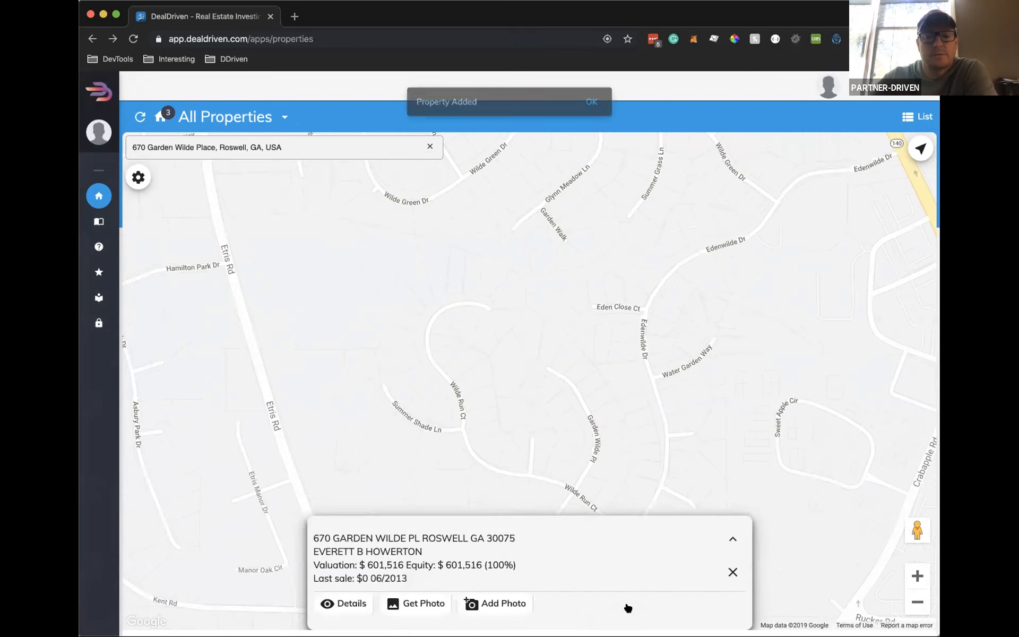
{"action": "left_click", "coordinate": [344, 604]}
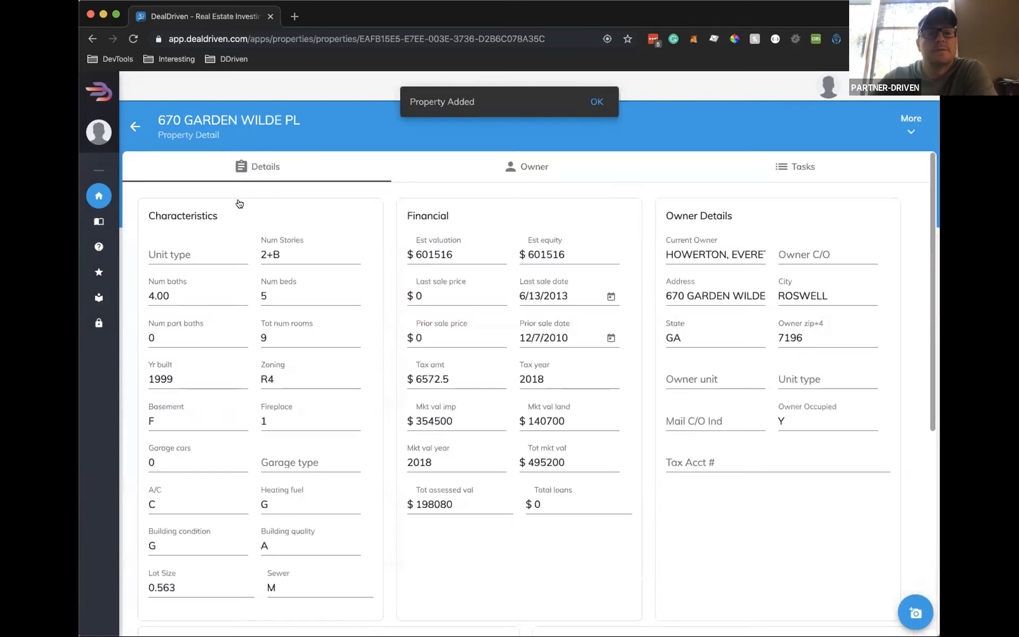
{"action": "left_click", "coordinate": [534, 166]}
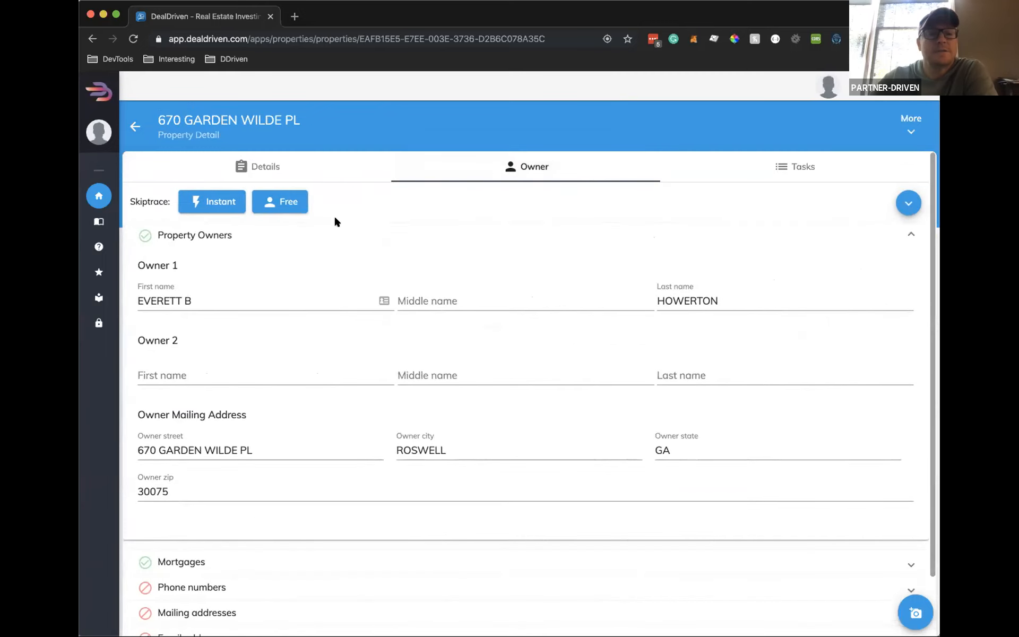
{"action": "left_click", "coordinate": [211, 201]}
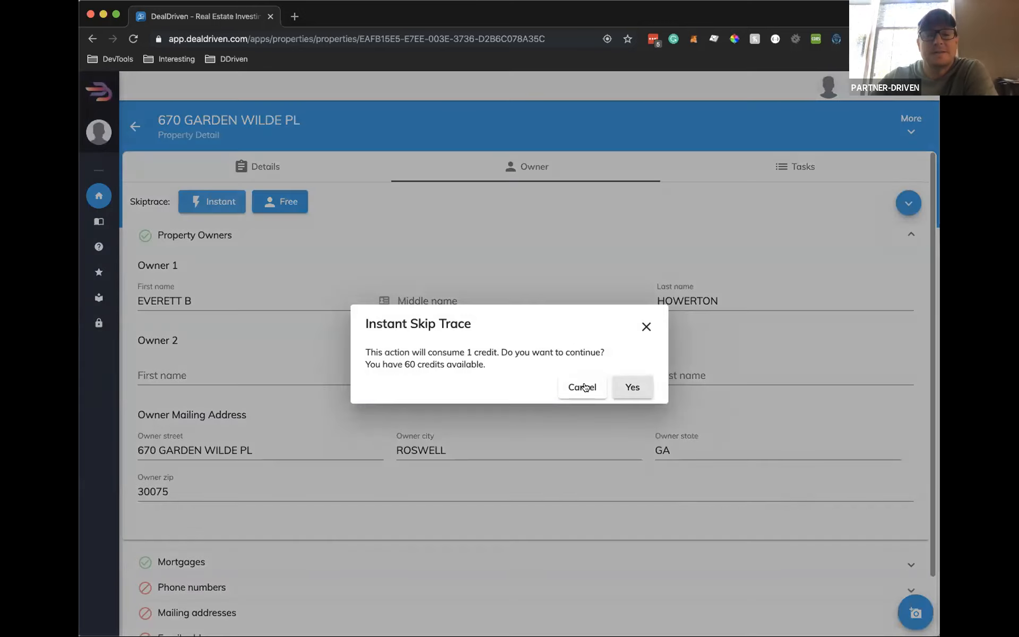
{"action": "left_click", "coordinate": [633, 387]}
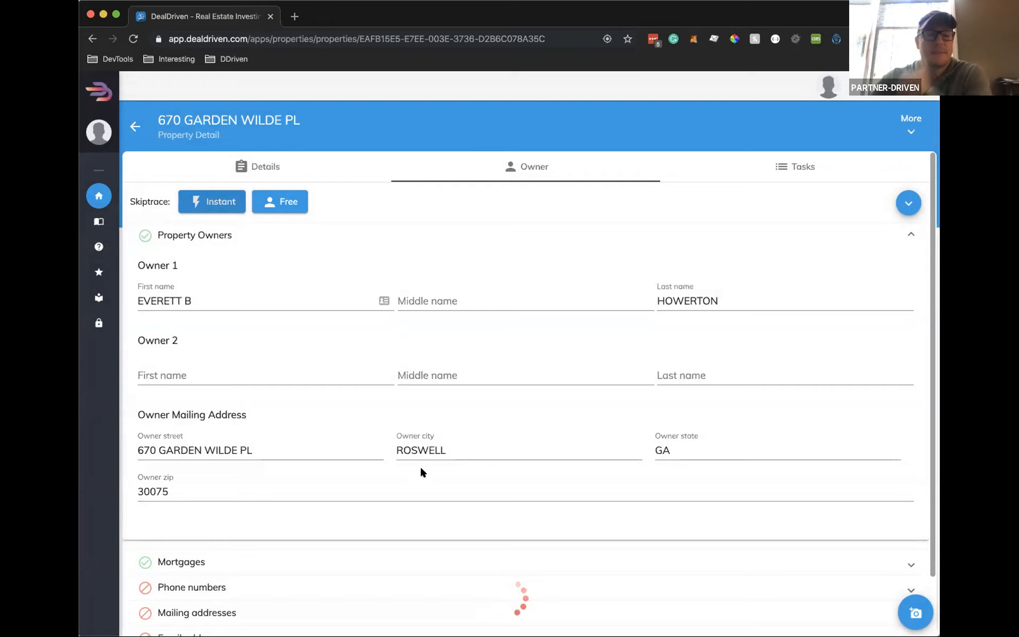
{"action": "scroll", "coordinate": [371, 477], "scroll_direction": "down", "scroll_amount": 2}
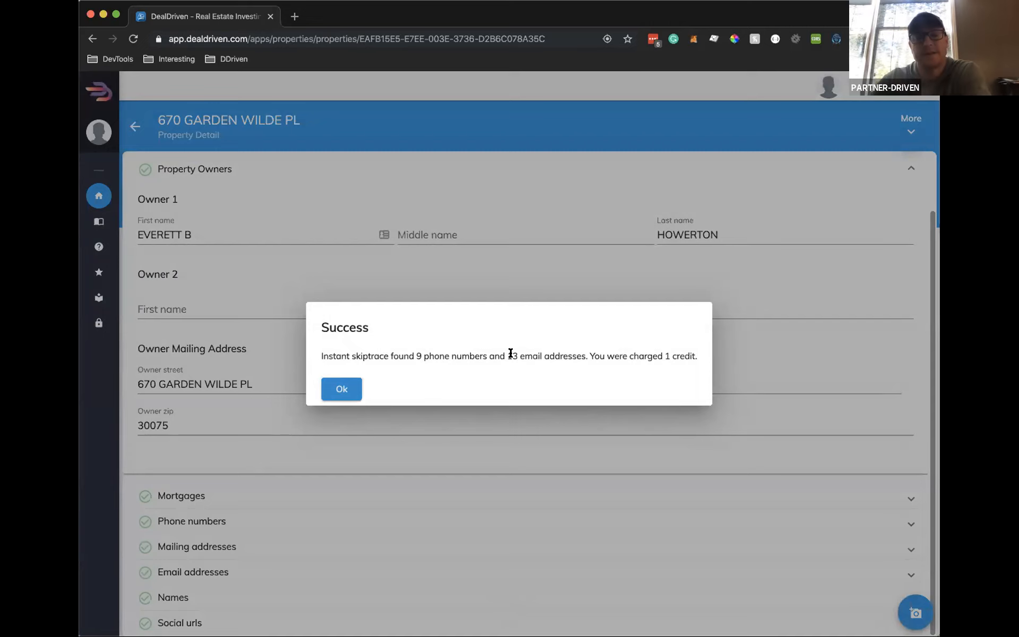
{"action": "left_click_drag", "start_coordinate": [508, 355], "coordinate": [583, 349]}
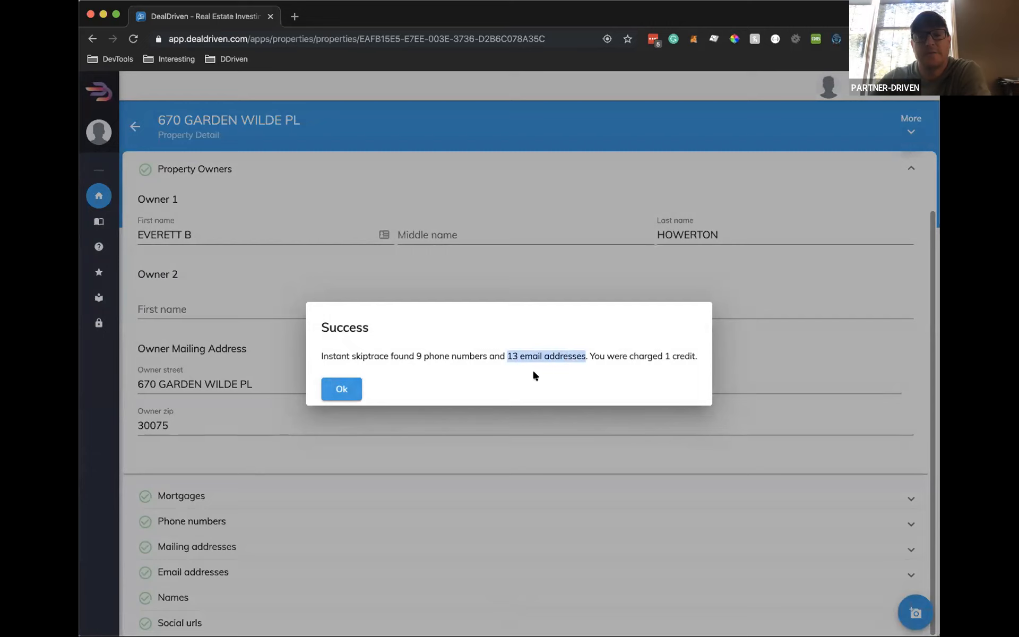
{"action": "left_click", "coordinate": [572, 369]}
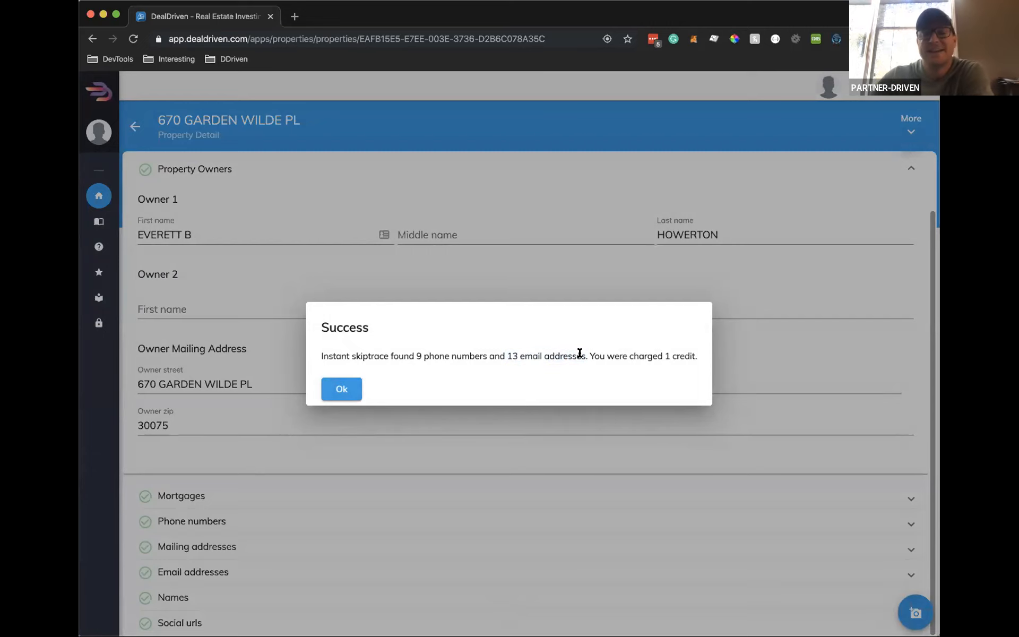
{"action": "left_click", "coordinate": [350, 389]}
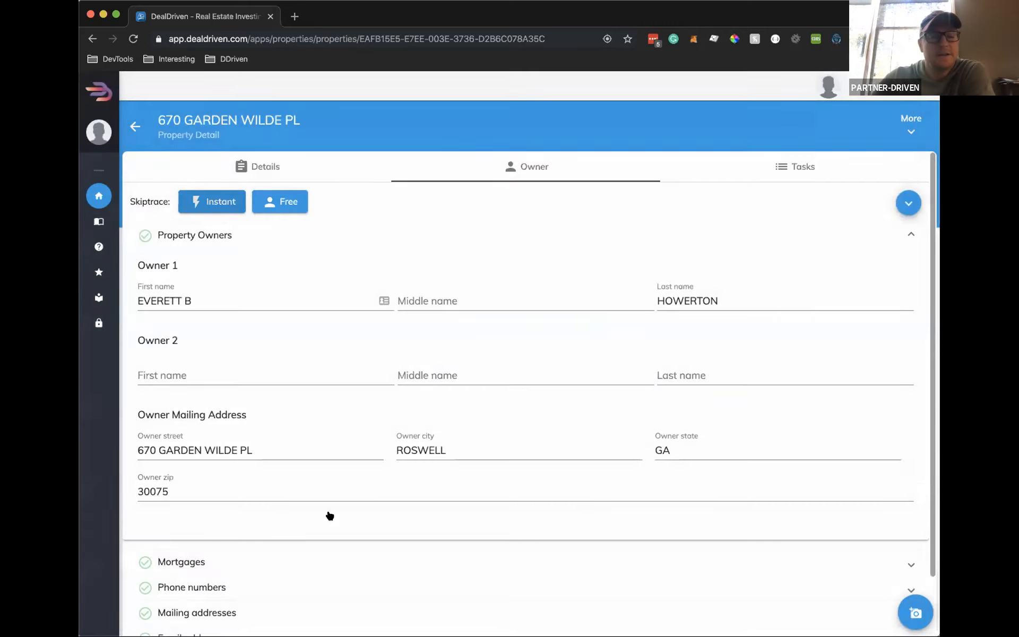
Expand and review the 9 found phone numbers and 13 email addresses, then collapse them
{"action": "left_click", "coordinate": [321, 521]}
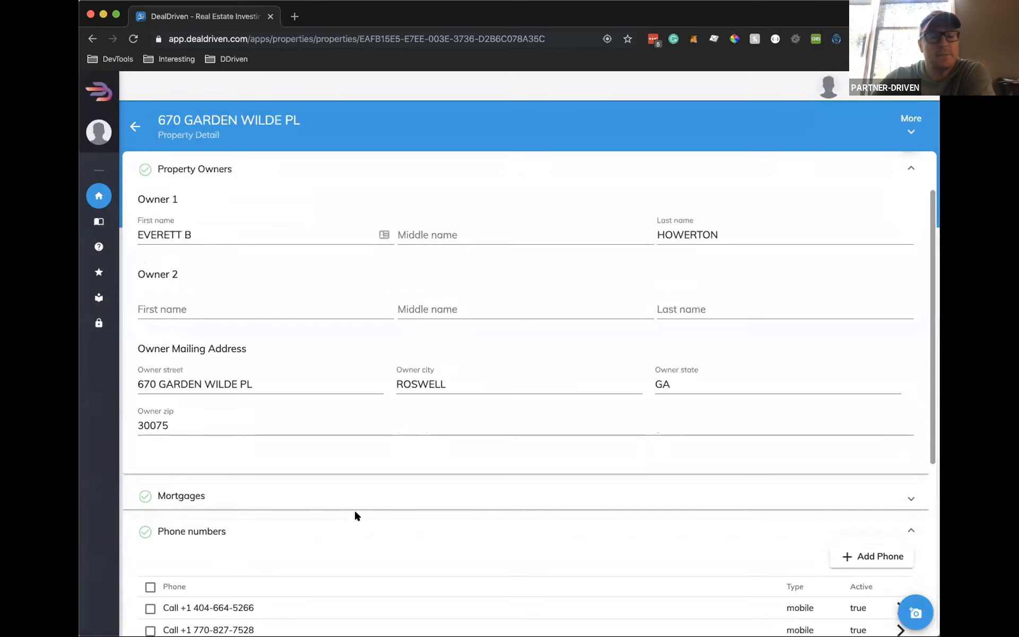
{"action": "scroll", "coordinate": [354, 508], "scroll_direction": "down", "scroll_amount": 5}
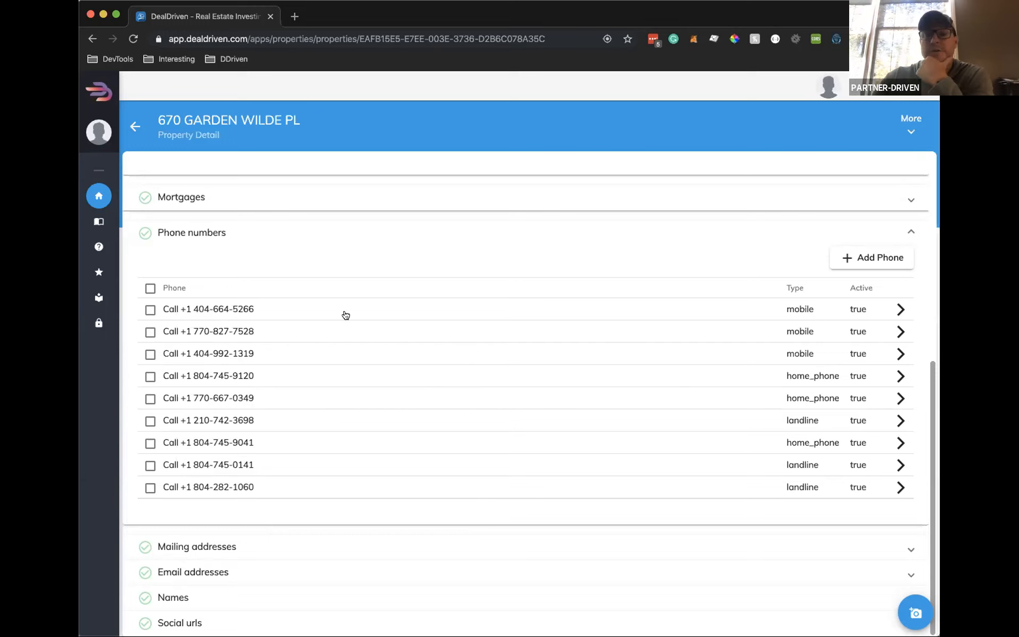
{"action": "mouse_move", "coordinate": [134, 308]}
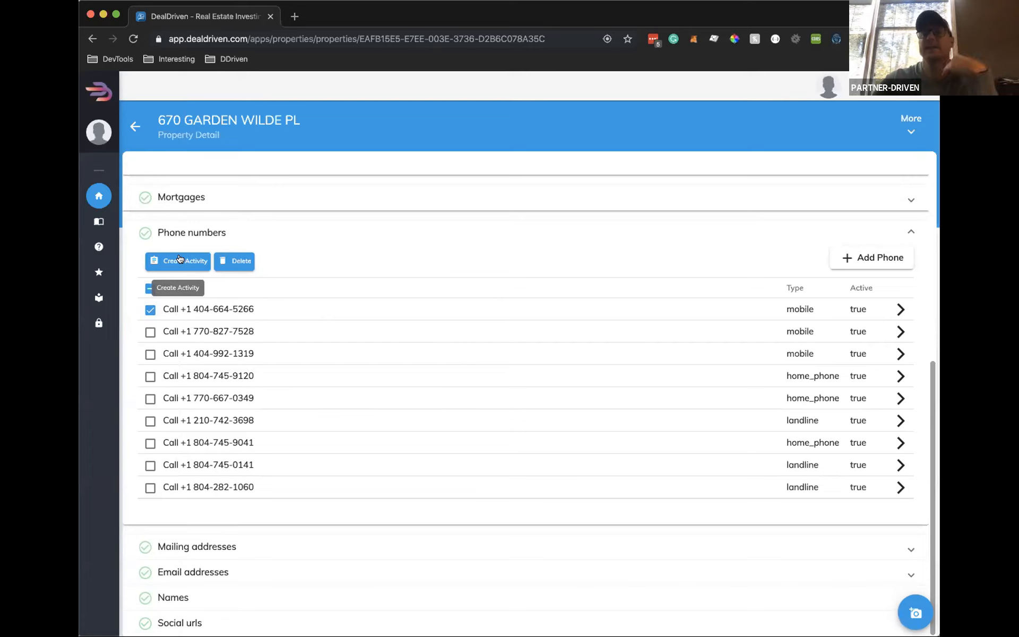
{"action": "left_click", "coordinate": [322, 231]}
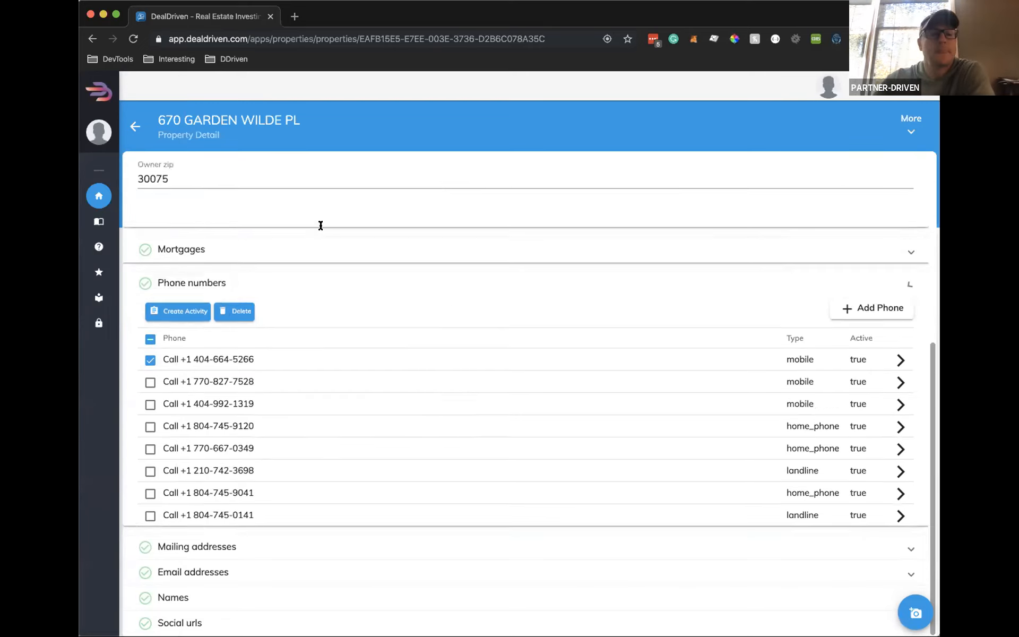
{"action": "left_click", "coordinate": [260, 571]}
{"action": "scroll", "coordinate": [352, 542], "scroll_direction": "down", "scroll_amount": 7}
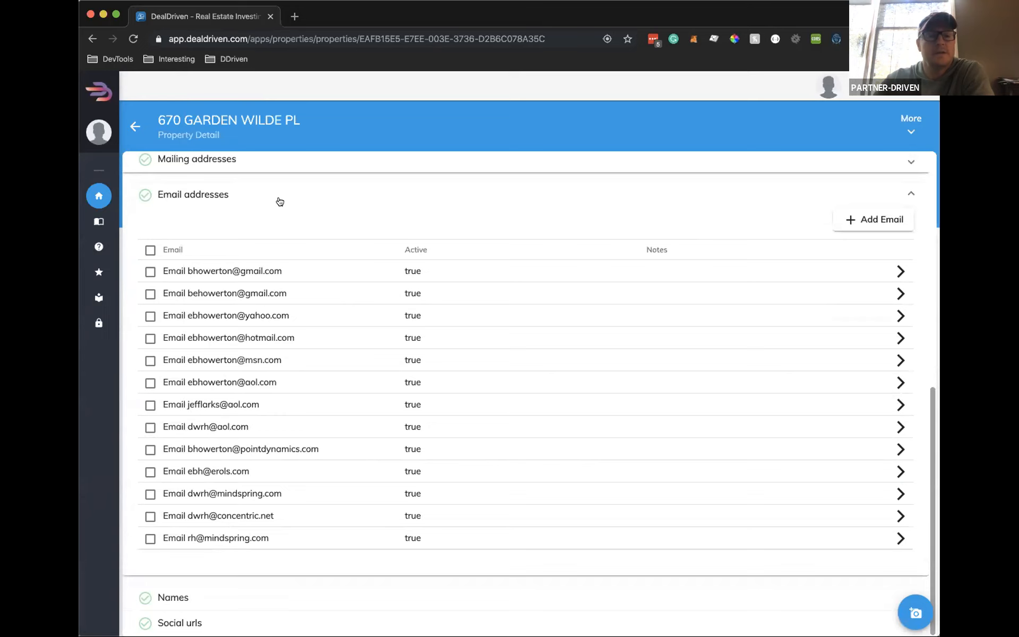
{"action": "left_click", "coordinate": [262, 196]}
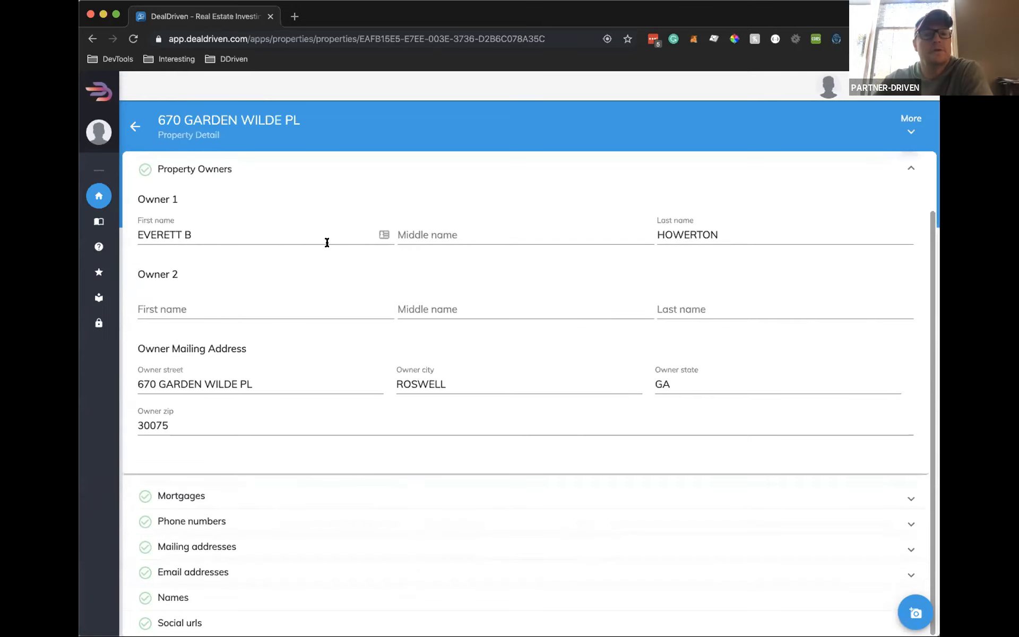
{"action": "scroll", "coordinate": [325, 236], "scroll_direction": "up", "scroll_amount": 2}
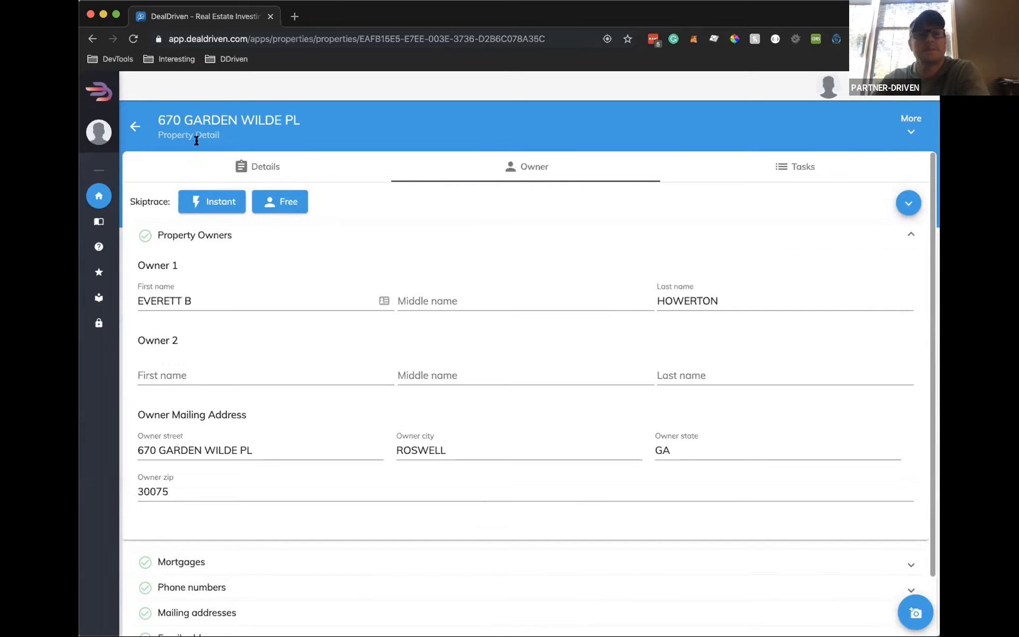
{"action": "left_click", "coordinate": [133, 126]}
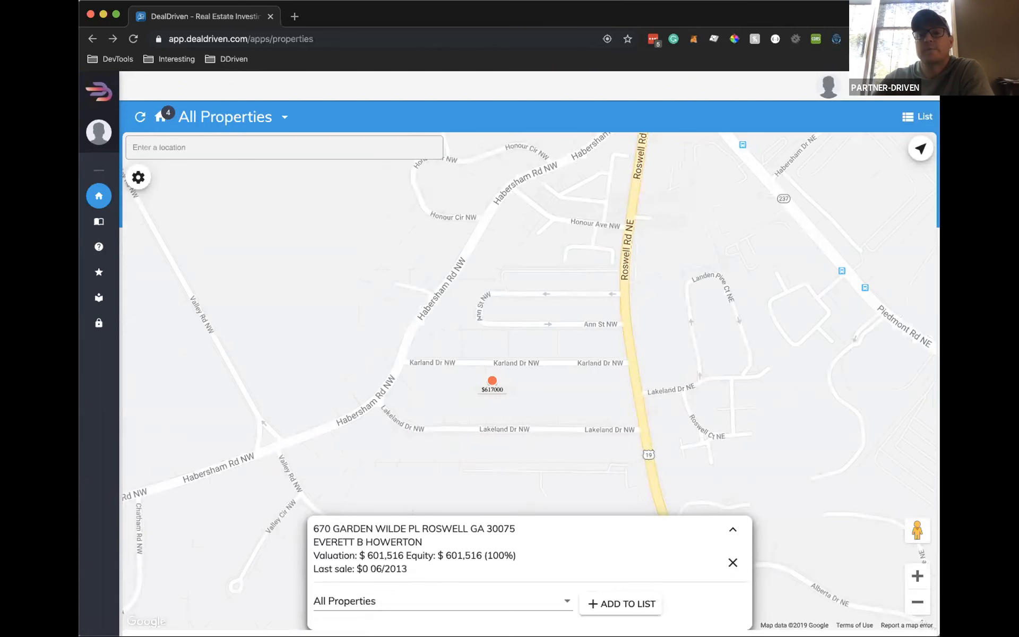
{"action": "left_click", "coordinate": [921, 118]}
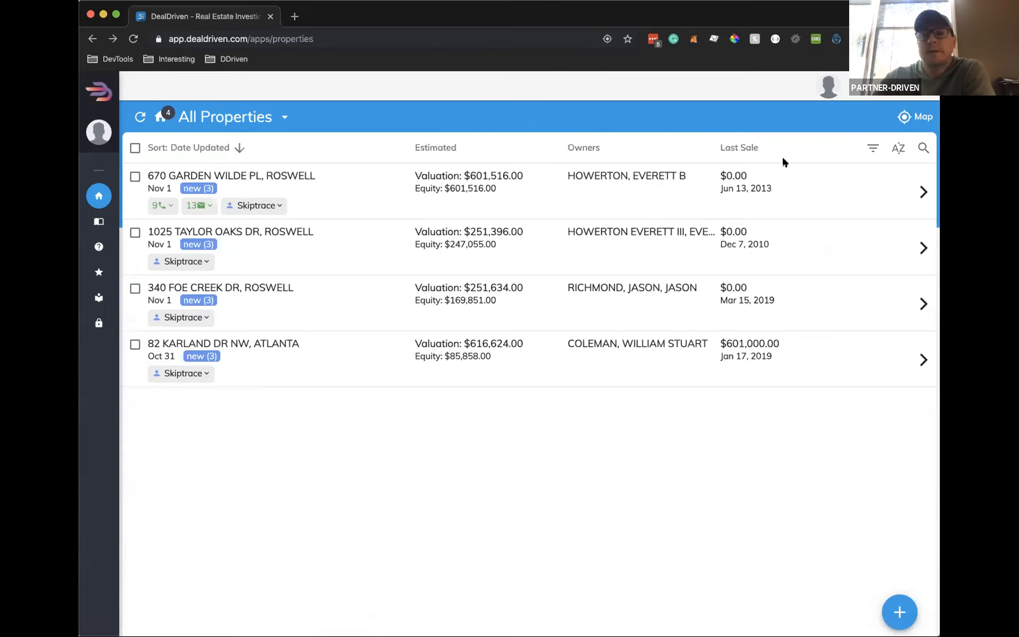
{"action": "left_click", "coordinate": [165, 207]}
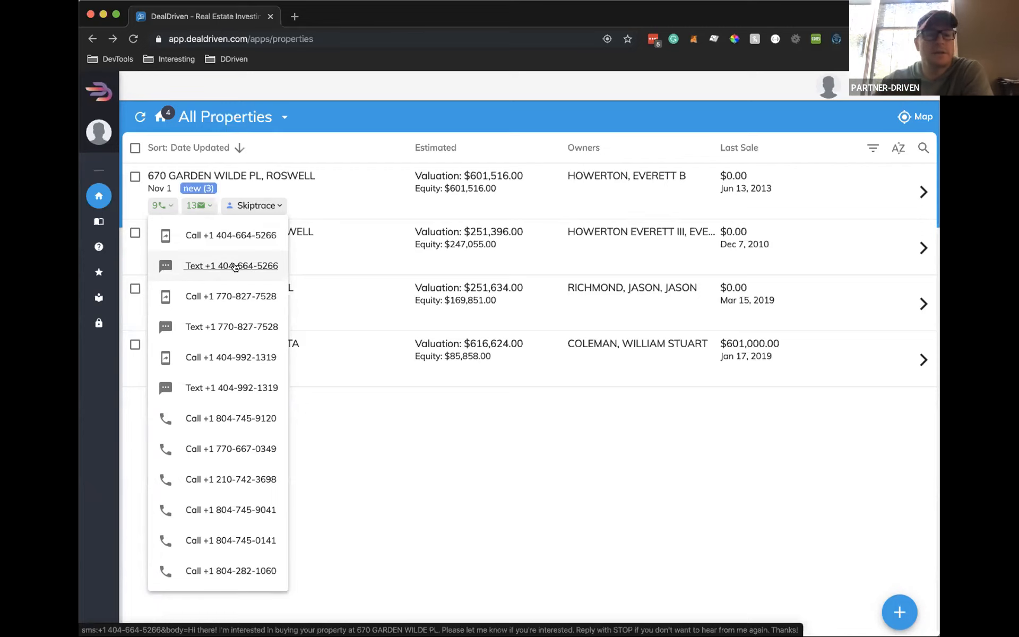
Close the phone number options and log out of DealDriven
{"action": "left_click", "coordinate": [494, 529]}
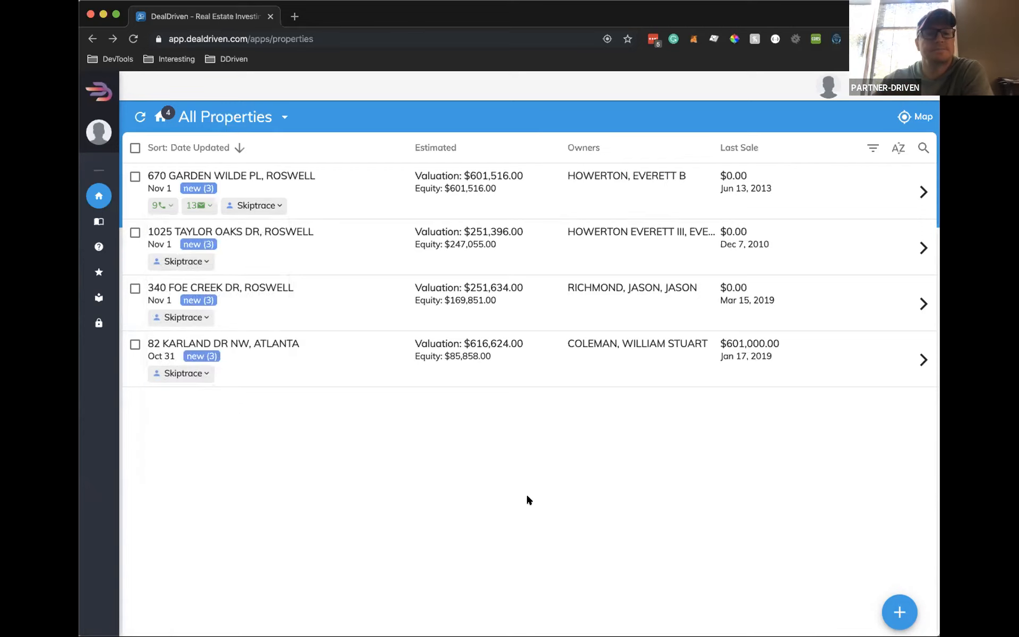
{"action": "left_click", "coordinate": [829, 86]}
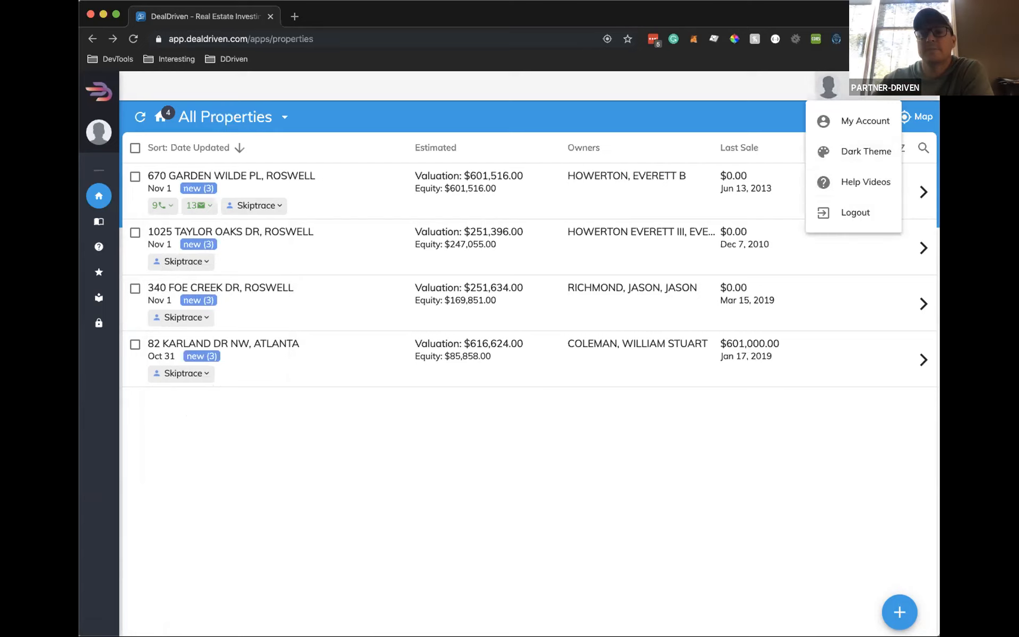
{"action": "left_click", "coordinate": [858, 209]}
Log back in with the account email and password
{"action": "left_click", "coordinate": [782, 223]}
{"action": "key", "text": "BackSpace"}
{"action": "key", "text": "BackSpace"}
{"action": "key", "text": "BackSpace"}
{"action": "key", "text": "BackSpace"}
{"action": "key", "text": "BackSpace"}
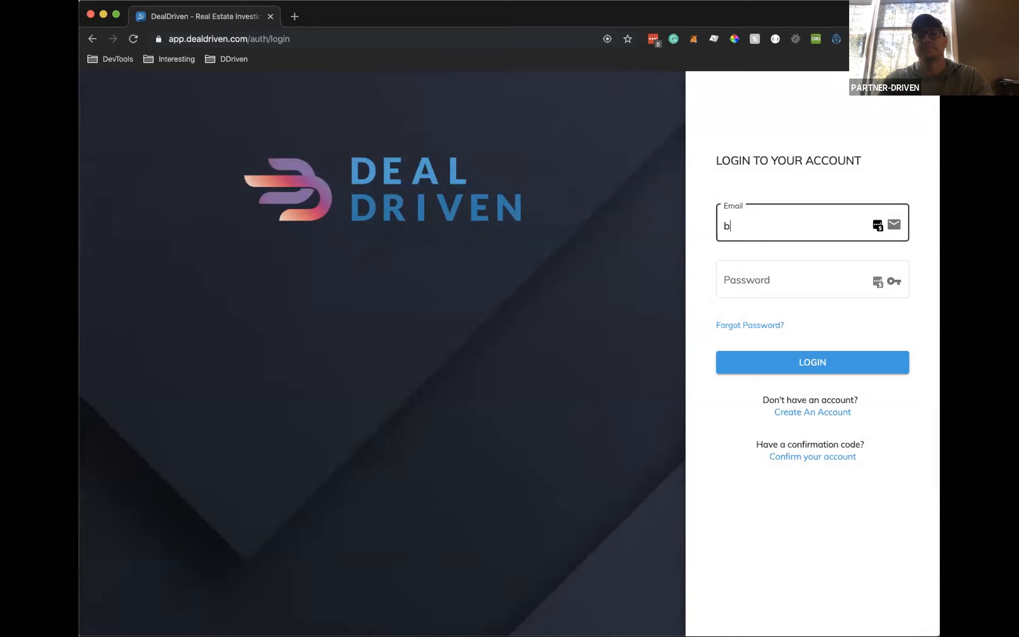
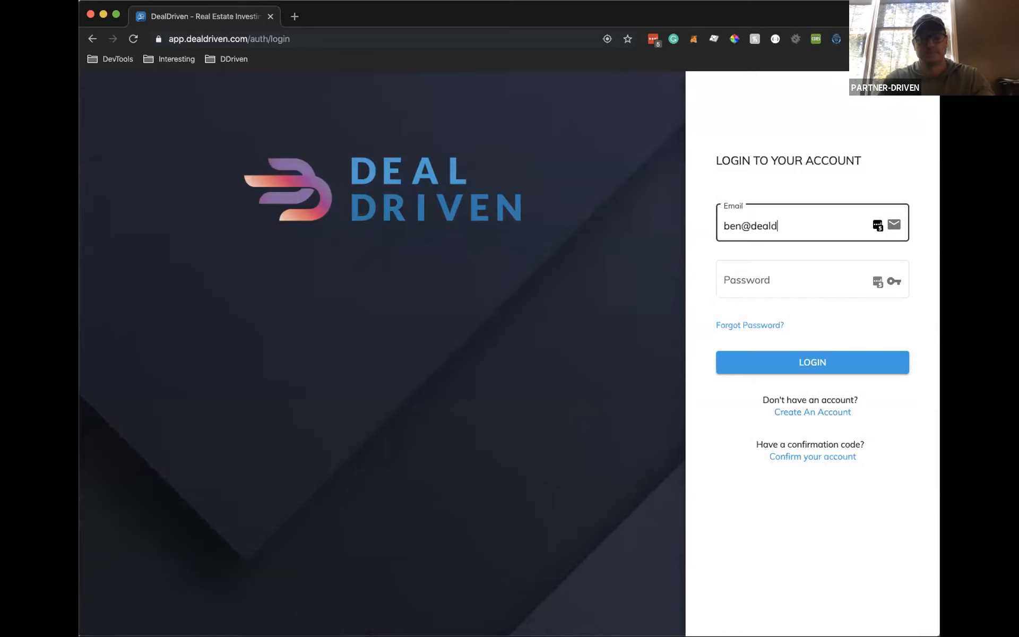
{"action": "key", "text": "Tab"}
{"action": "left_click", "coordinate": [876, 369]}
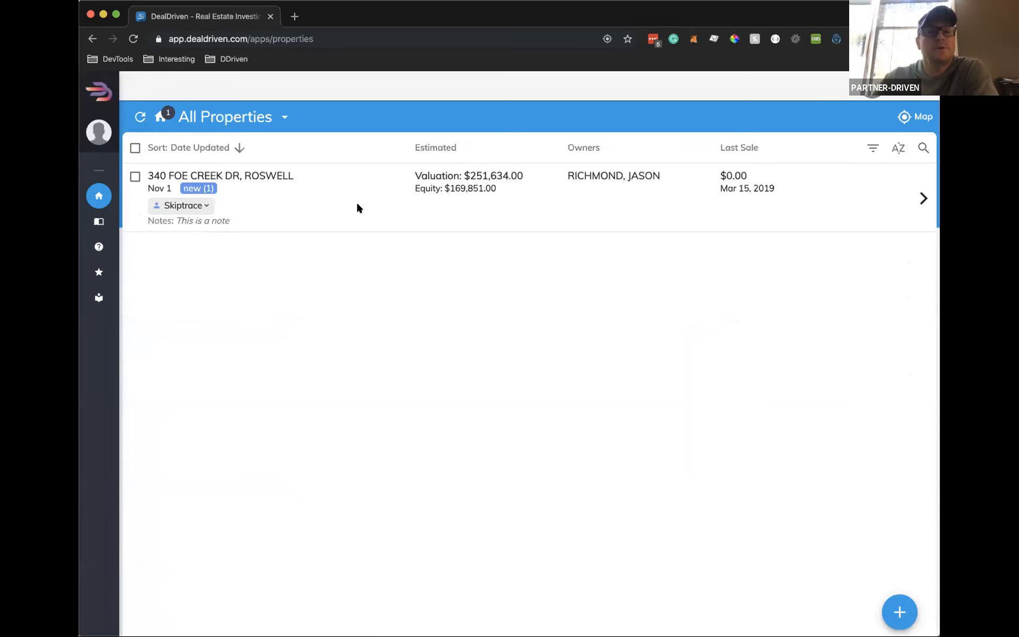
{"action": "left_click_drag", "start_coordinate": [232, 220], "coordinate": [148, 219]}
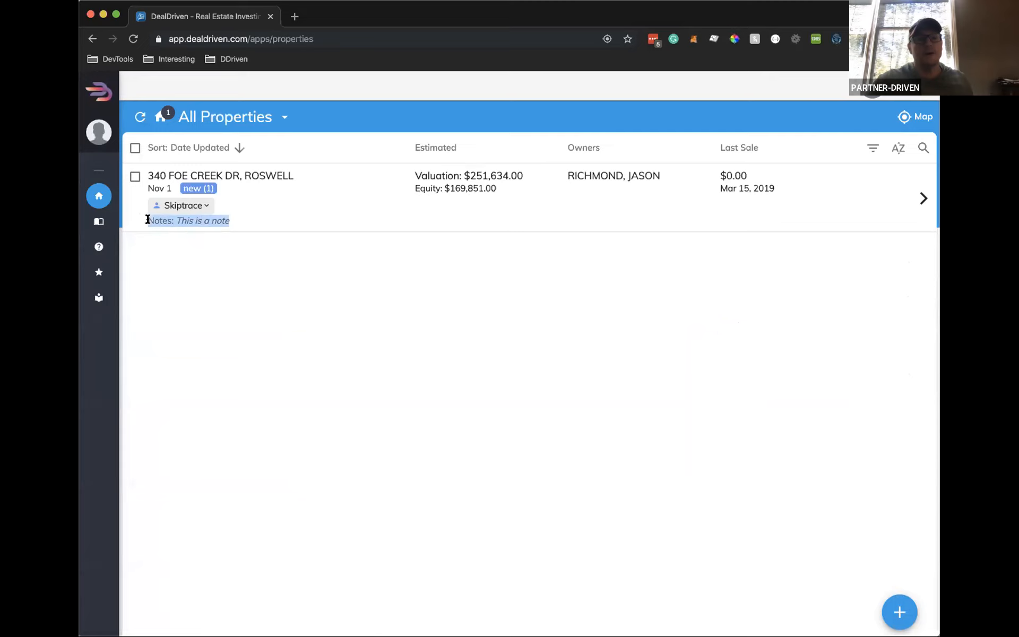
{"action": "left_click", "coordinate": [289, 217]}
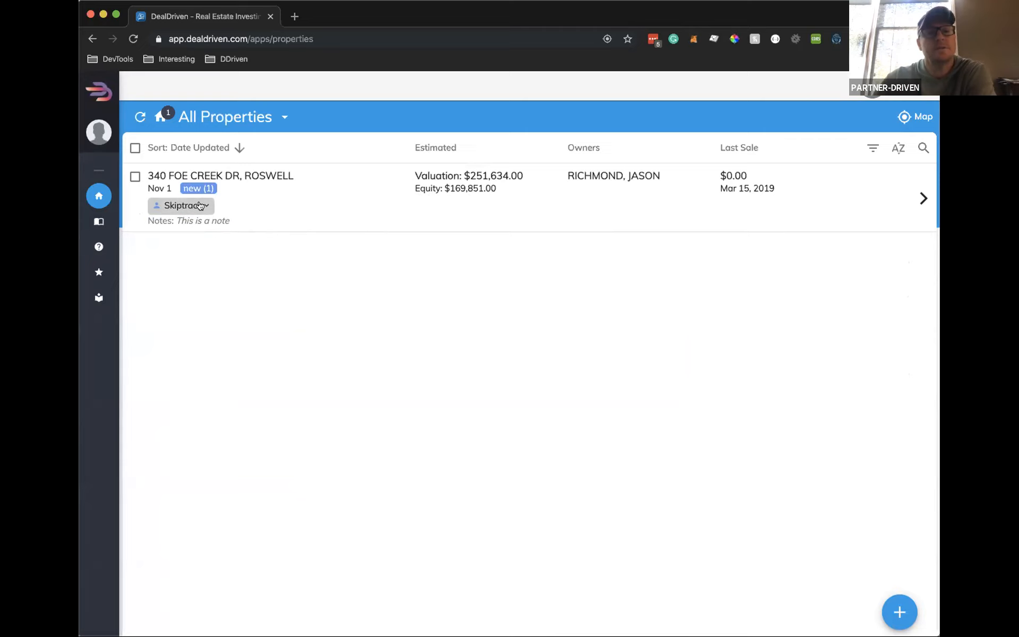
{"action": "left_click", "coordinate": [199, 205]}
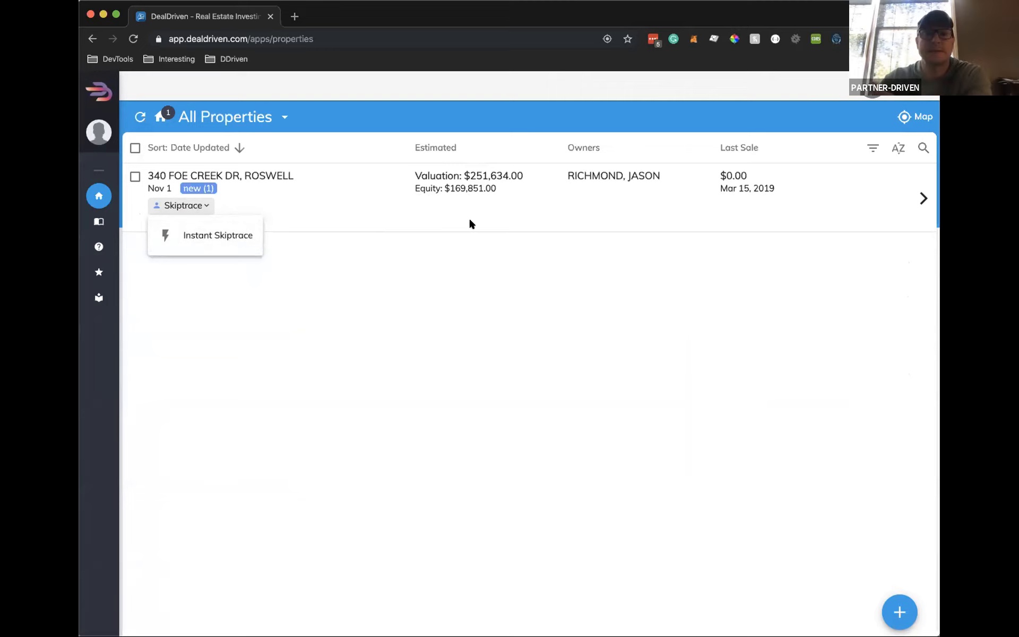
{"action": "left_click", "coordinate": [657, 300]}
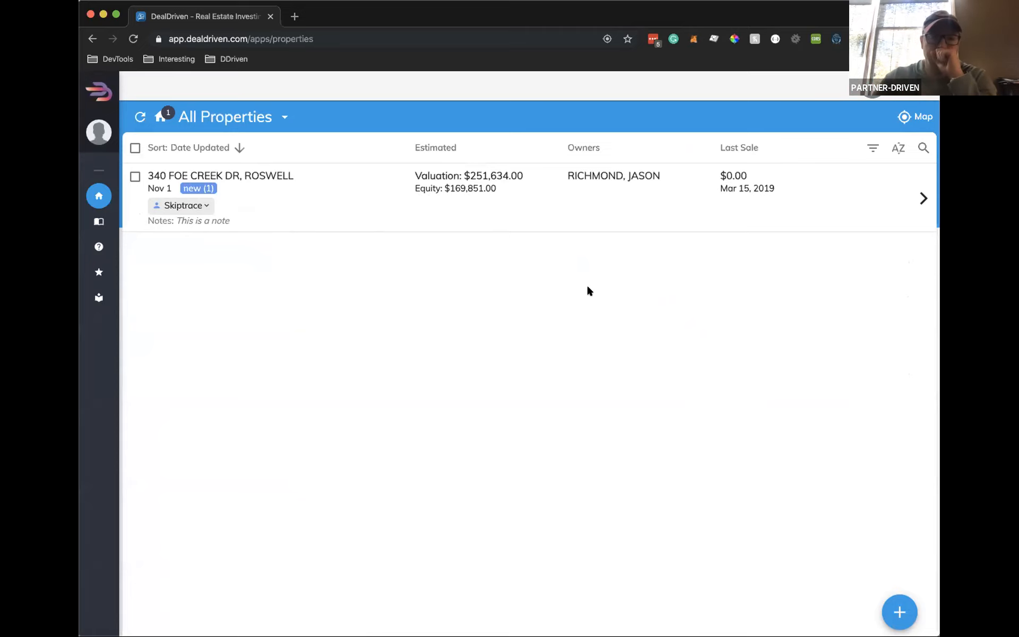
{"action": "left_click", "coordinate": [914, 115]}
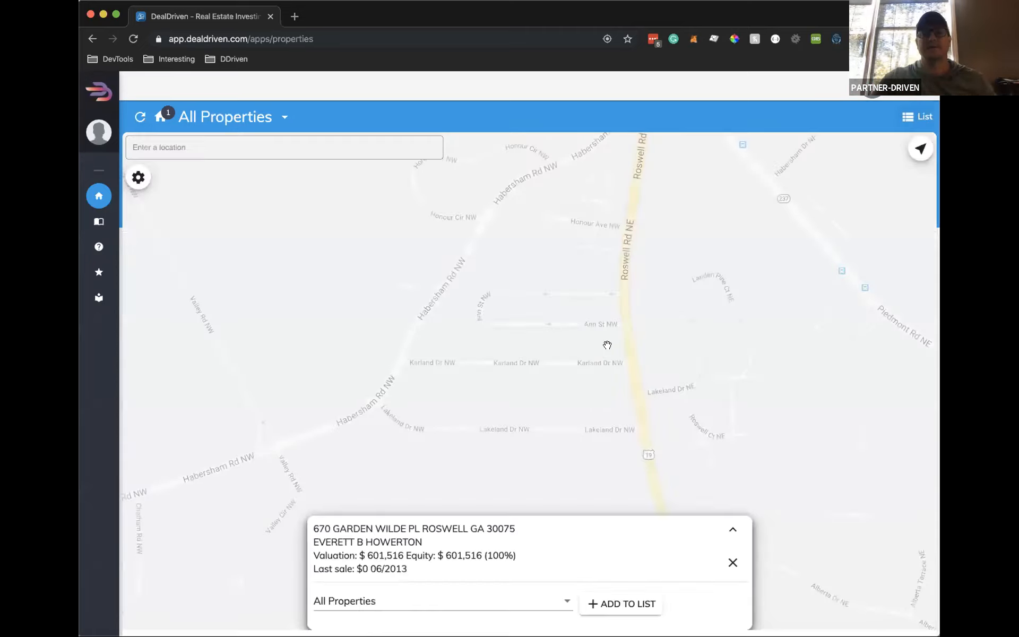
{"action": "left_click", "coordinate": [549, 412]}
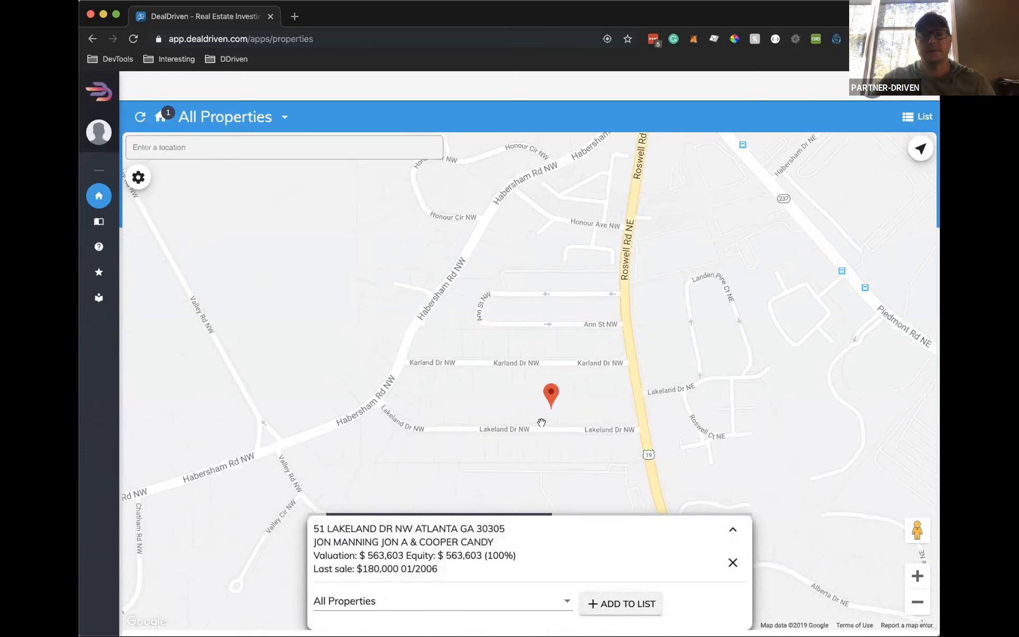
{"action": "left_click", "coordinate": [536, 410]}
{"action": "left_click", "coordinate": [620, 600]}
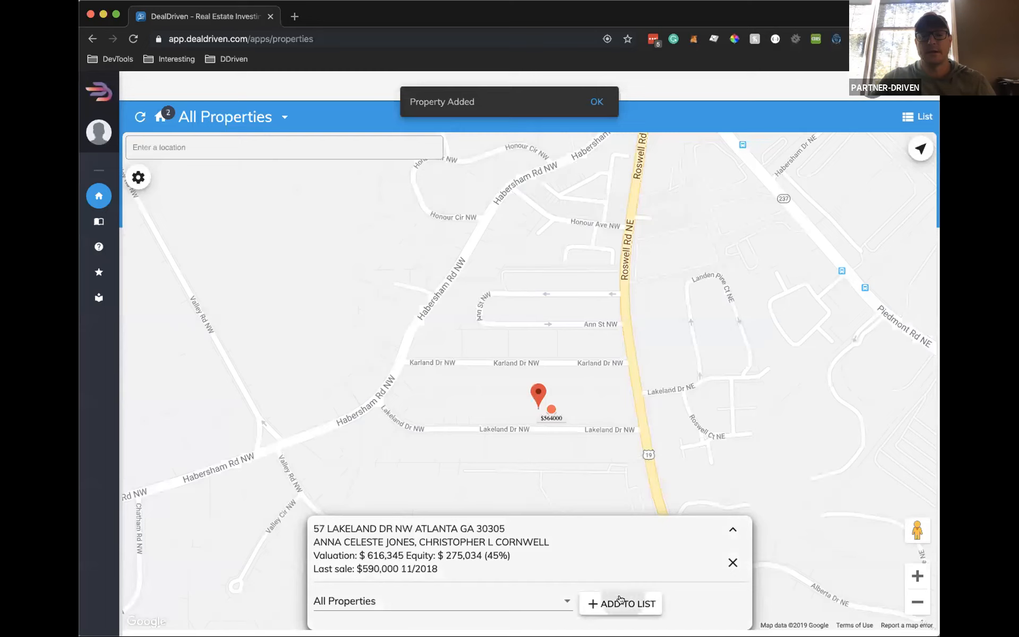
{"action": "left_click", "coordinate": [487, 408]}
{"action": "left_click", "coordinate": [618, 599]}
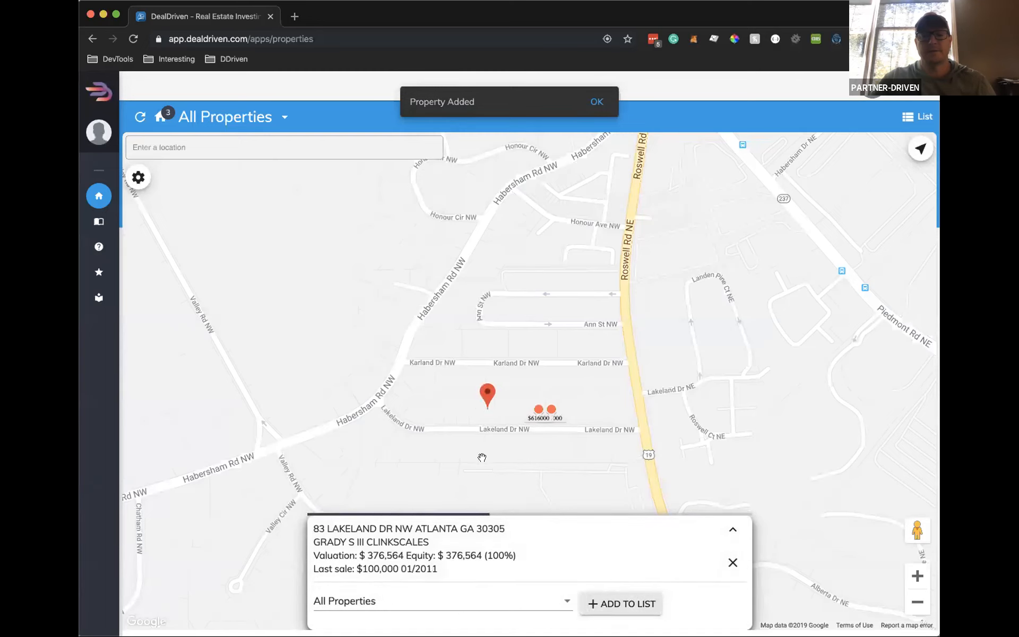
{"action": "left_click", "coordinate": [432, 410]}
{"action": "left_click", "coordinate": [629, 605]}
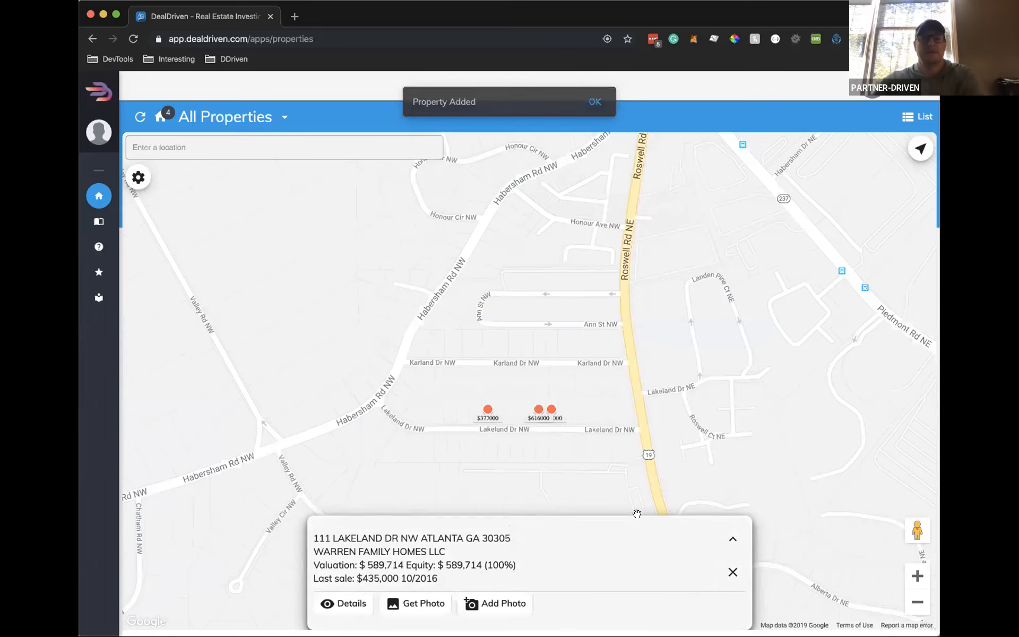
Close the property card and inspect the Lakeland pin popups, including the $590000 pin
{"action": "left_click", "coordinate": [733, 573]}
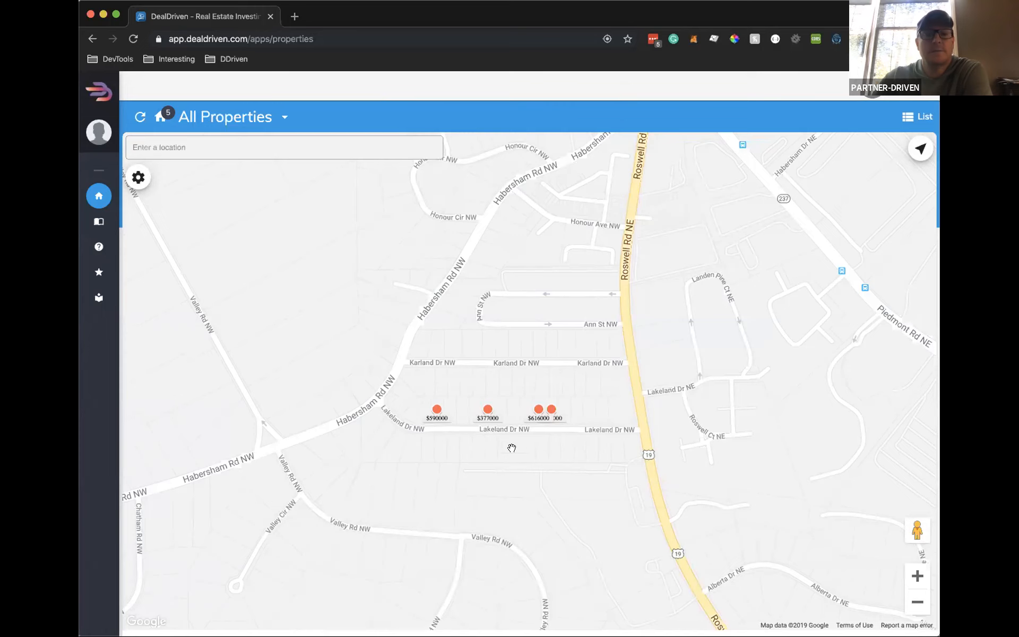
{"action": "left_click_drag", "start_coordinate": [546, 454], "coordinate": [549, 439]}
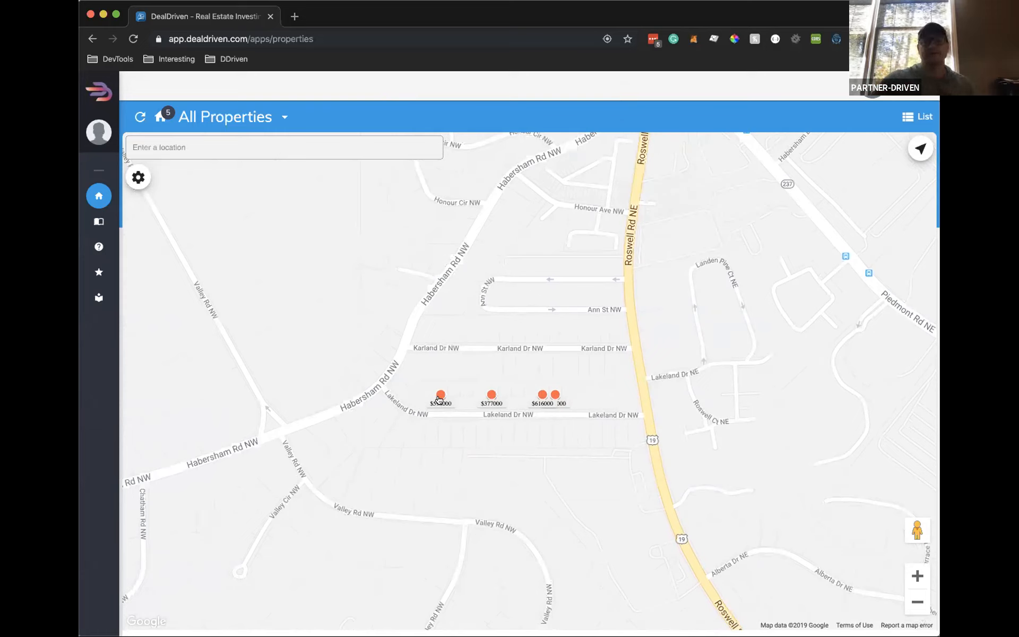
{"action": "left_click", "coordinate": [440, 394]}
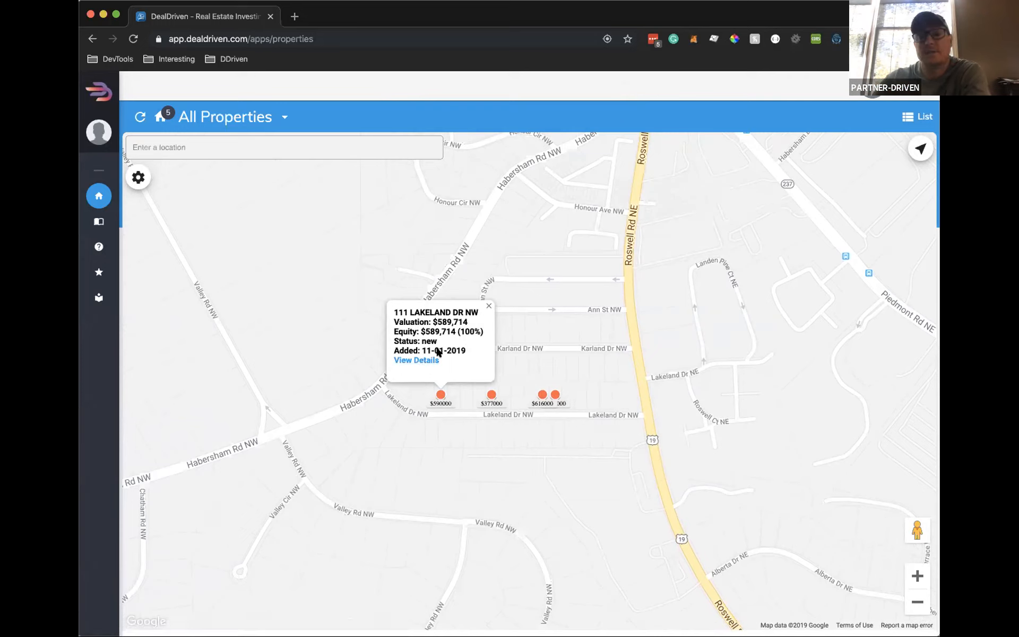
{"action": "left_click", "coordinate": [491, 395]}
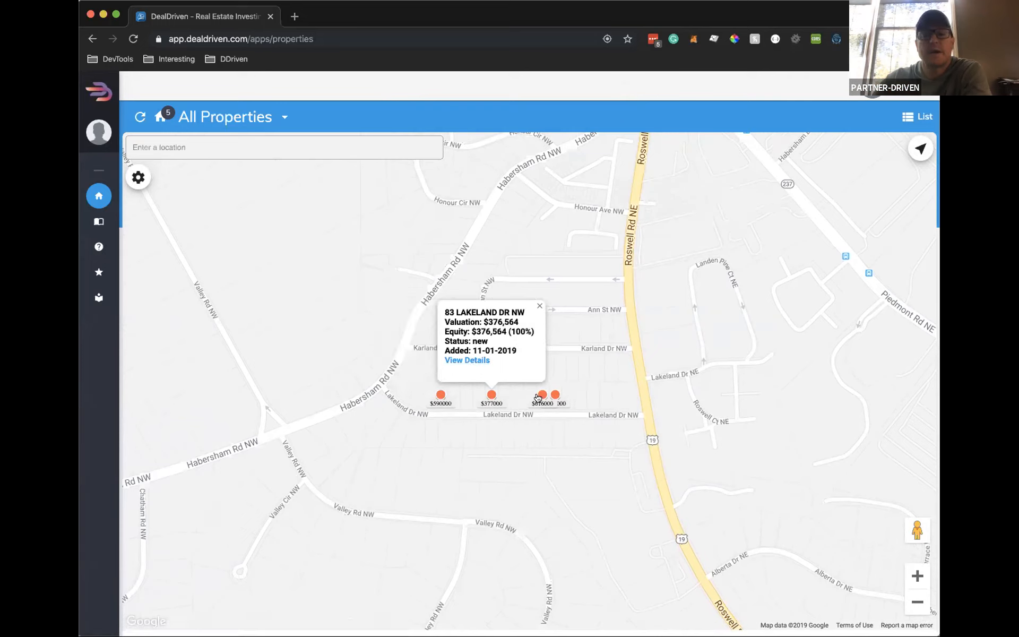
{"action": "left_click", "coordinate": [540, 395]}
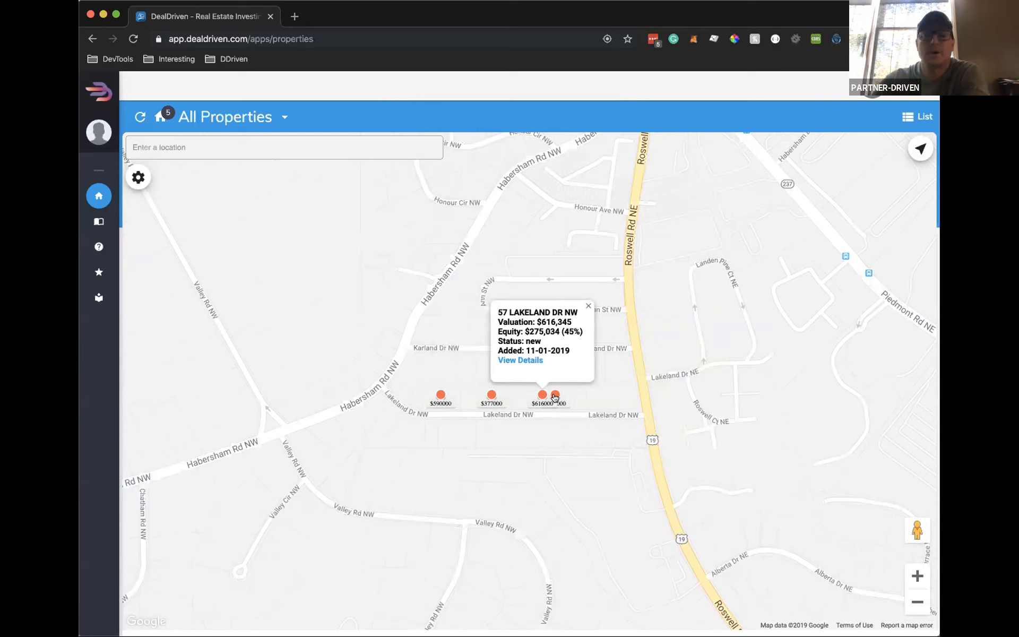
{"action": "left_click", "coordinate": [587, 306]}
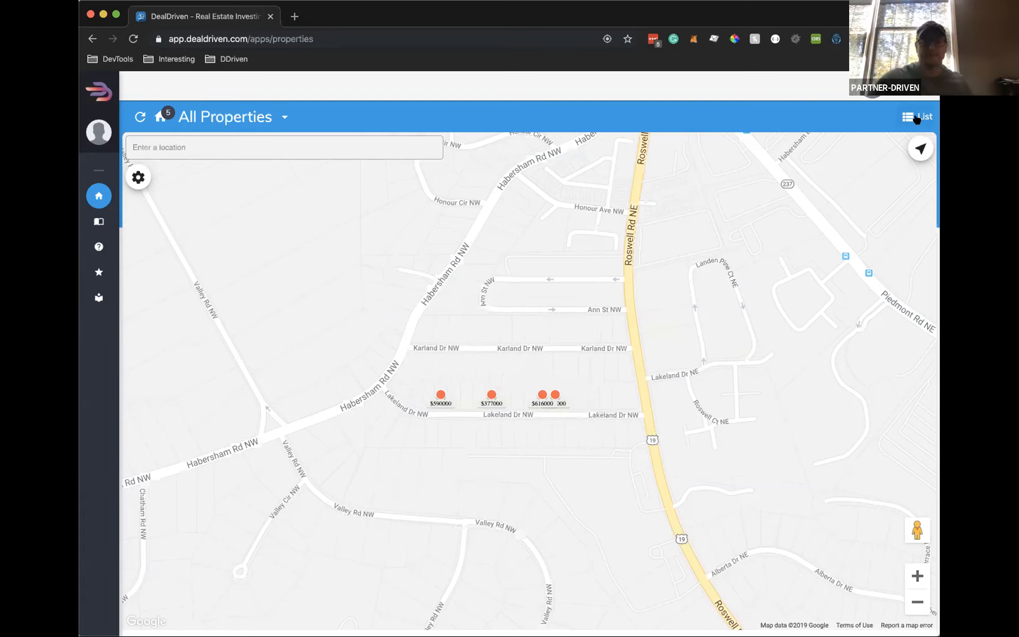
Switch to list view and sort the properties by Date Added, newest first
{"action": "left_click", "coordinate": [917, 118]}
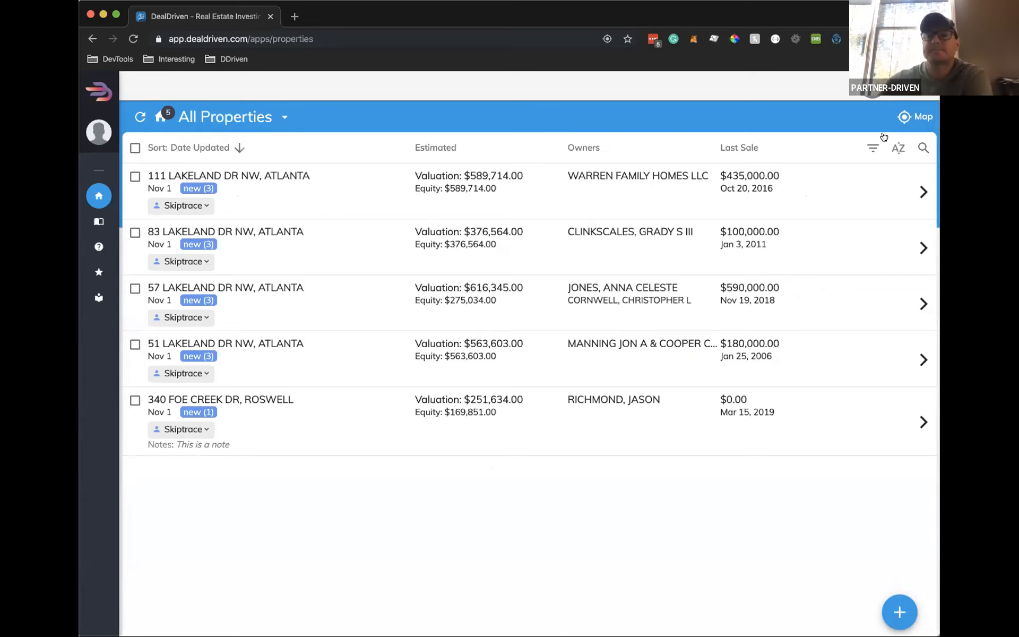
{"action": "left_click", "coordinate": [902, 147]}
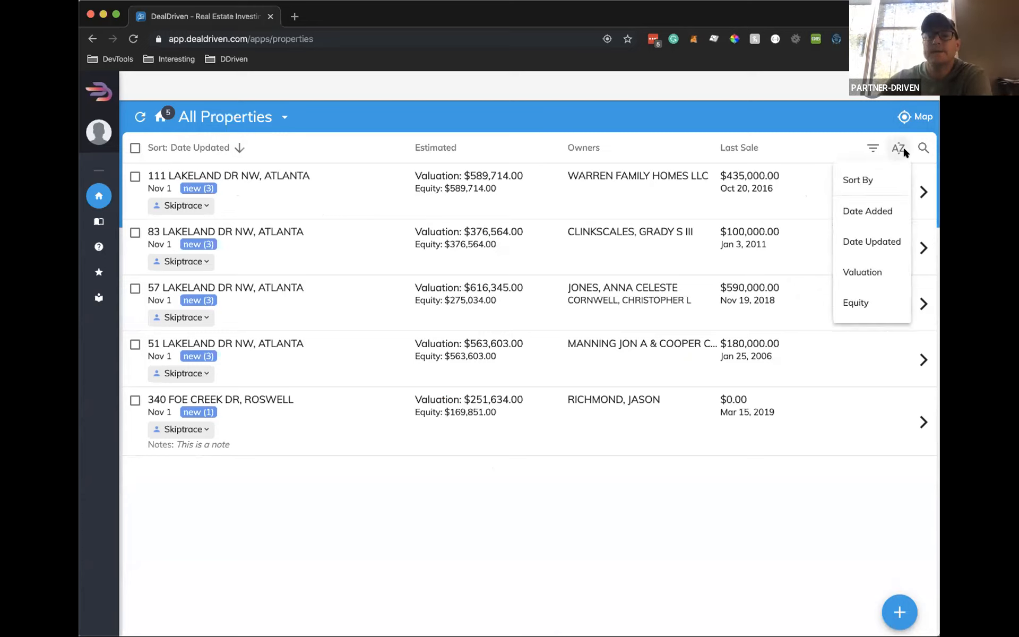
{"action": "left_click", "coordinate": [869, 211]}
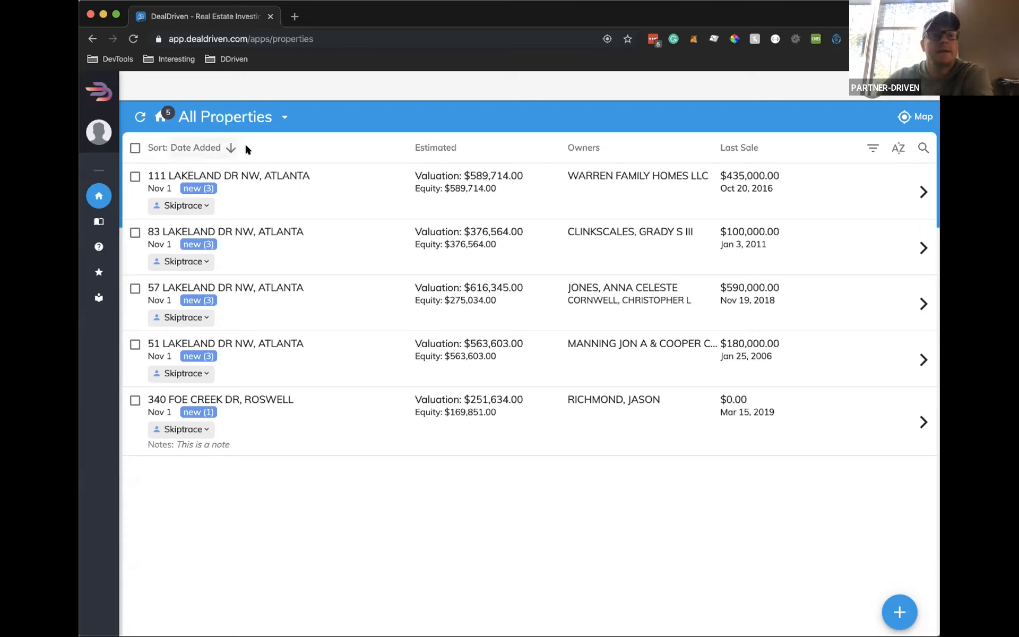
{"action": "left_click", "coordinate": [223, 147]}
{"action": "left_click", "coordinate": [224, 147]}
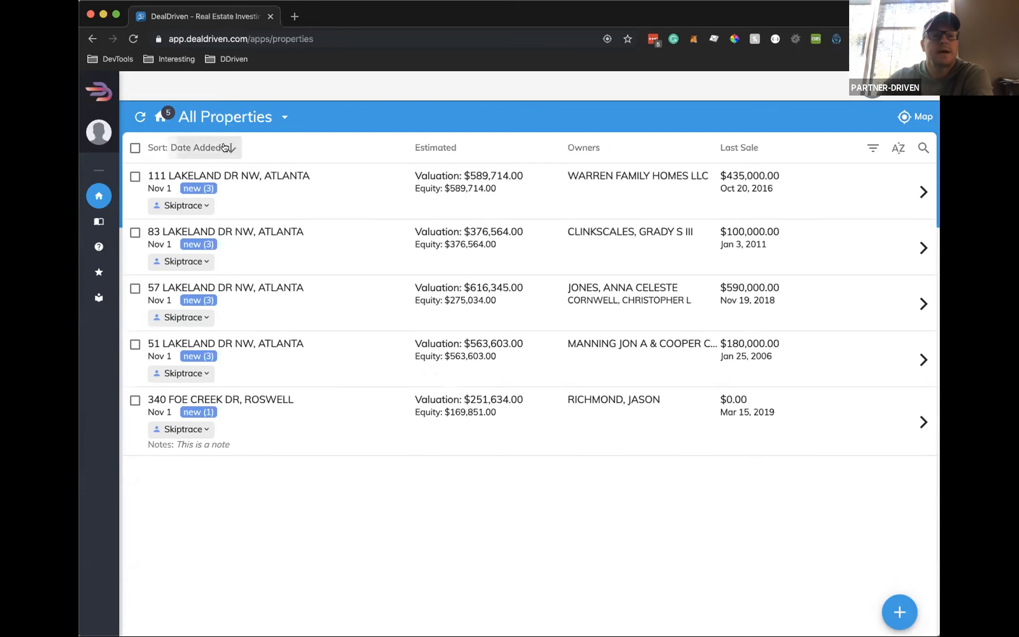
{"action": "left_click", "coordinate": [223, 147]}
{"action": "left_click", "coordinate": [224, 147]}
{"action": "left_click", "coordinate": [224, 147]}
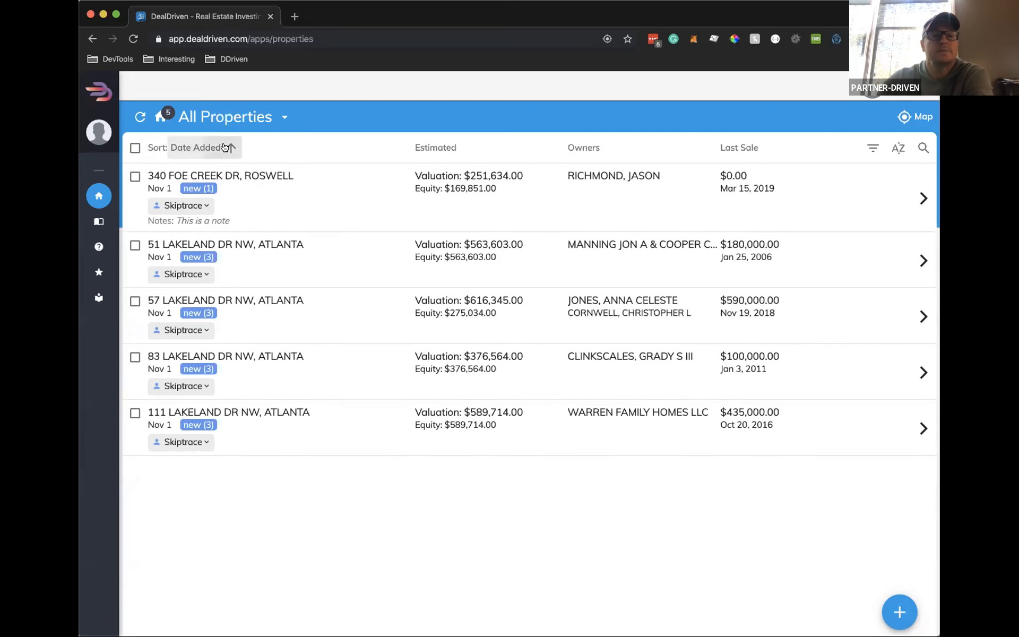
{"action": "left_click", "coordinate": [223, 147]}
Look over the sort and status filter options without changing them
{"action": "left_click", "coordinate": [897, 150]}
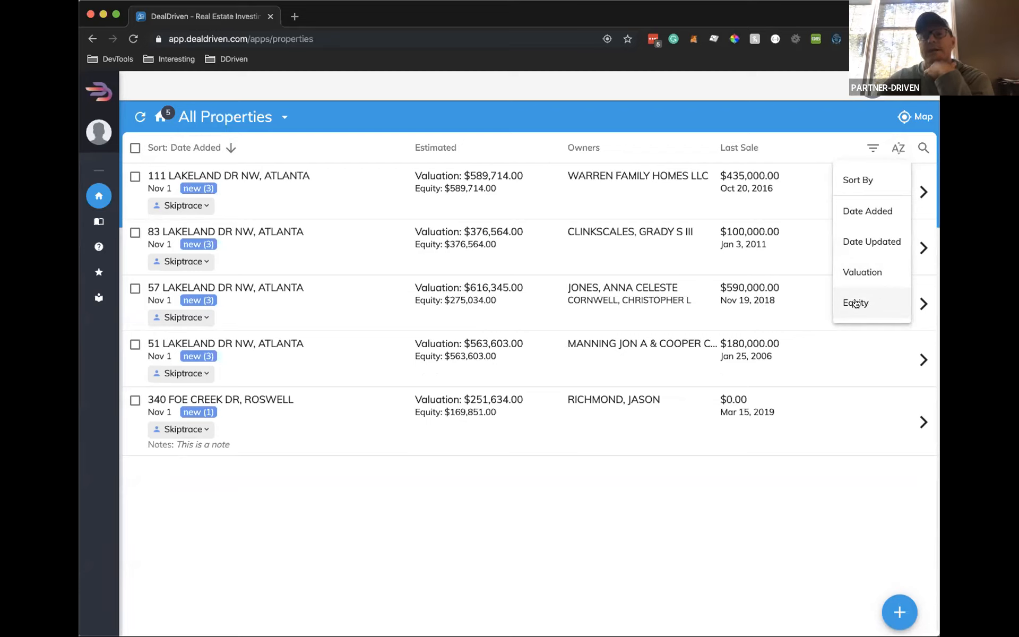
{"action": "left_click", "coordinate": [611, 520]}
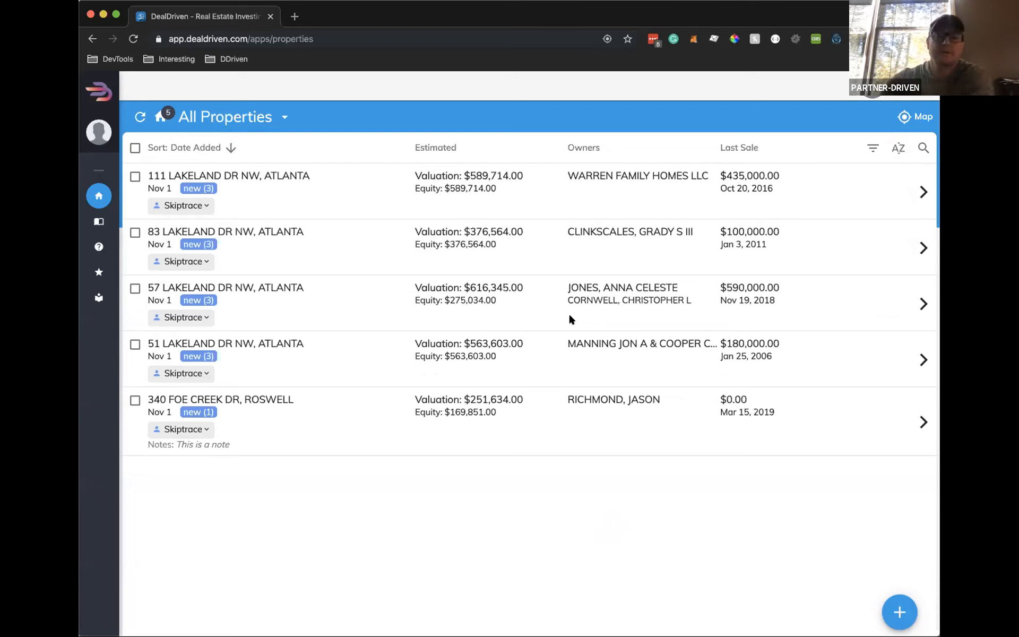
{"action": "left_click", "coordinate": [873, 148]}
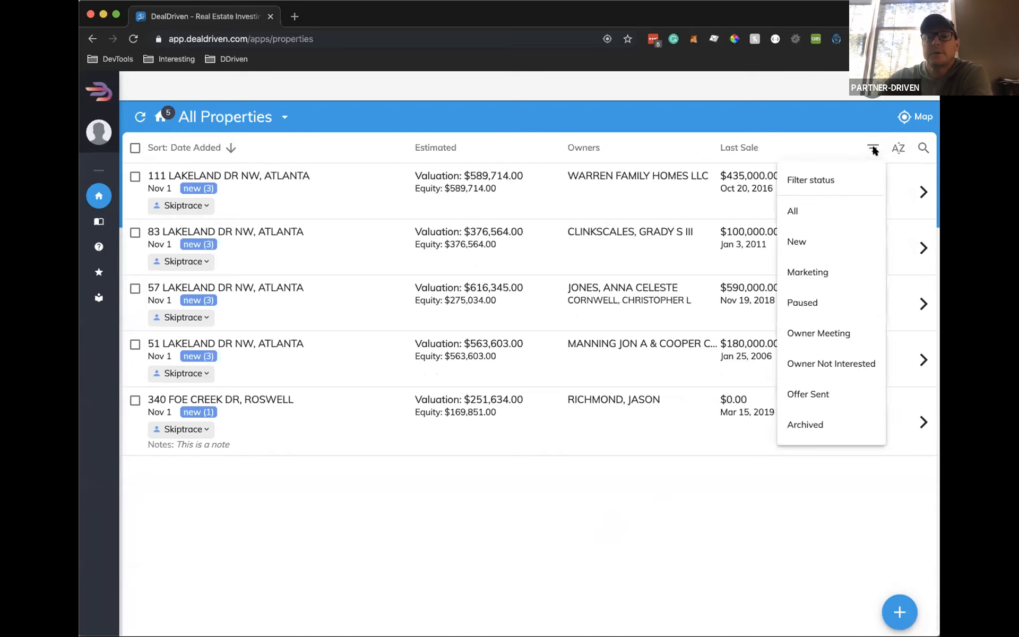
{"action": "left_click", "coordinate": [438, 563]}
{"action": "left_click", "coordinate": [135, 232]}
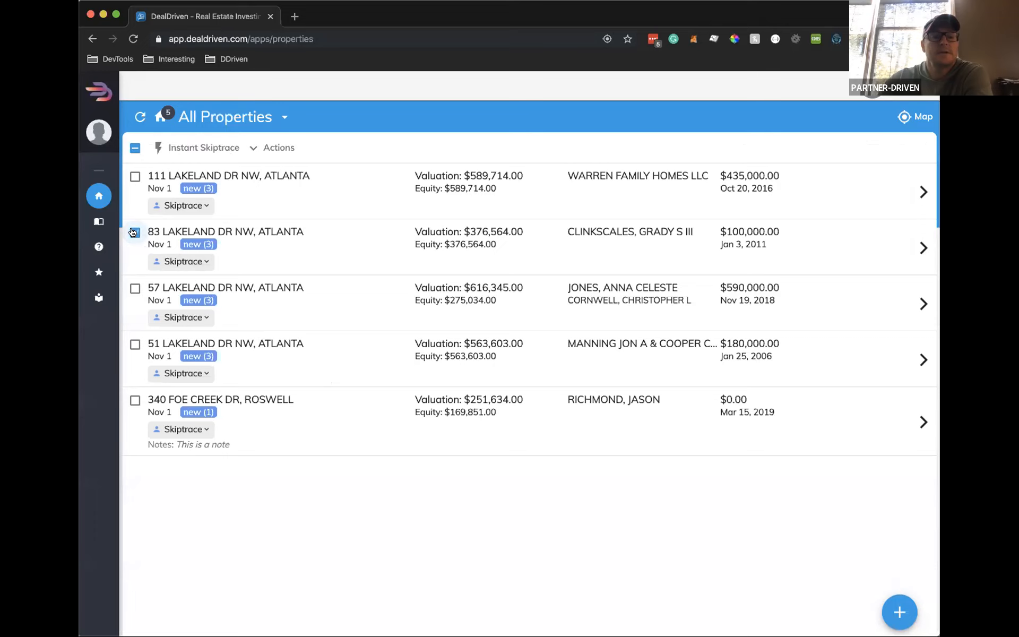
{"action": "left_click", "coordinate": [135, 288]}
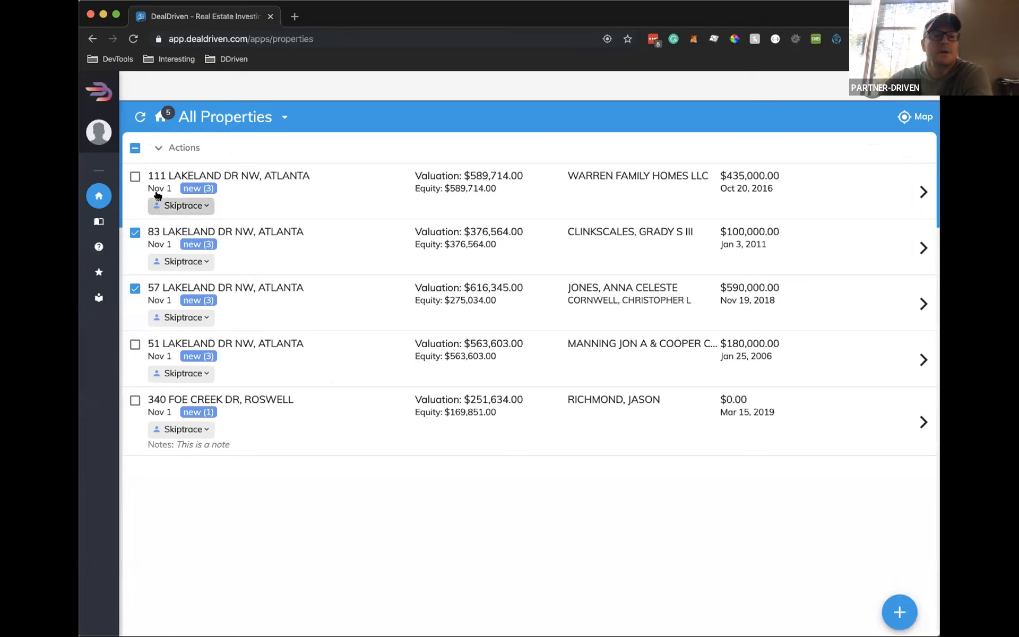
{"action": "left_click", "coordinate": [179, 149]}
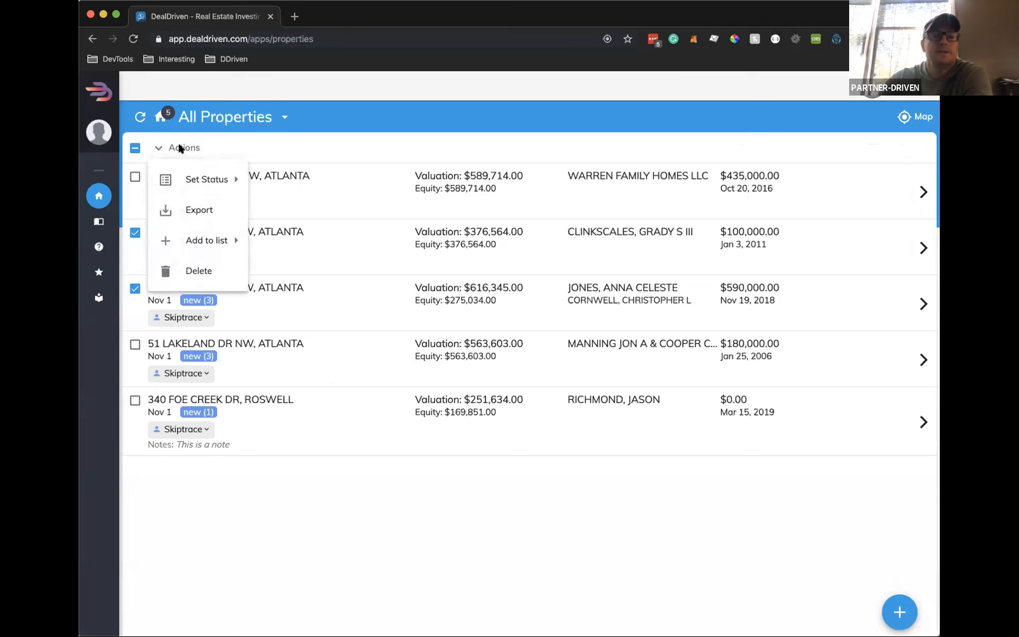
{"action": "mouse_move", "coordinate": [207, 179]}
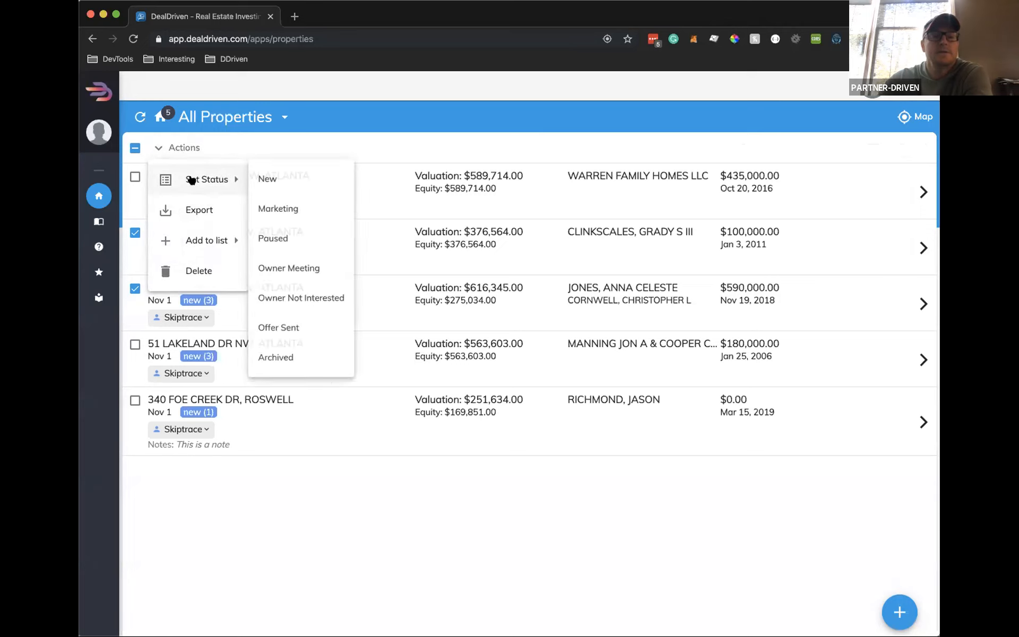
{"action": "left_click", "coordinate": [304, 211]}
{"action": "left_click", "coordinate": [433, 390]}
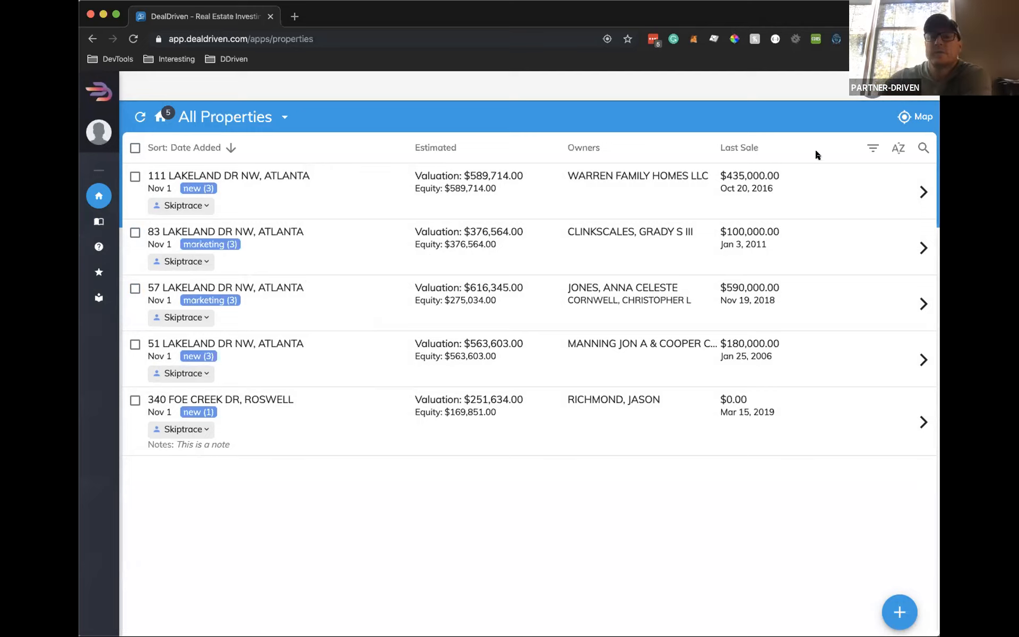
{"action": "left_click", "coordinate": [872, 148]}
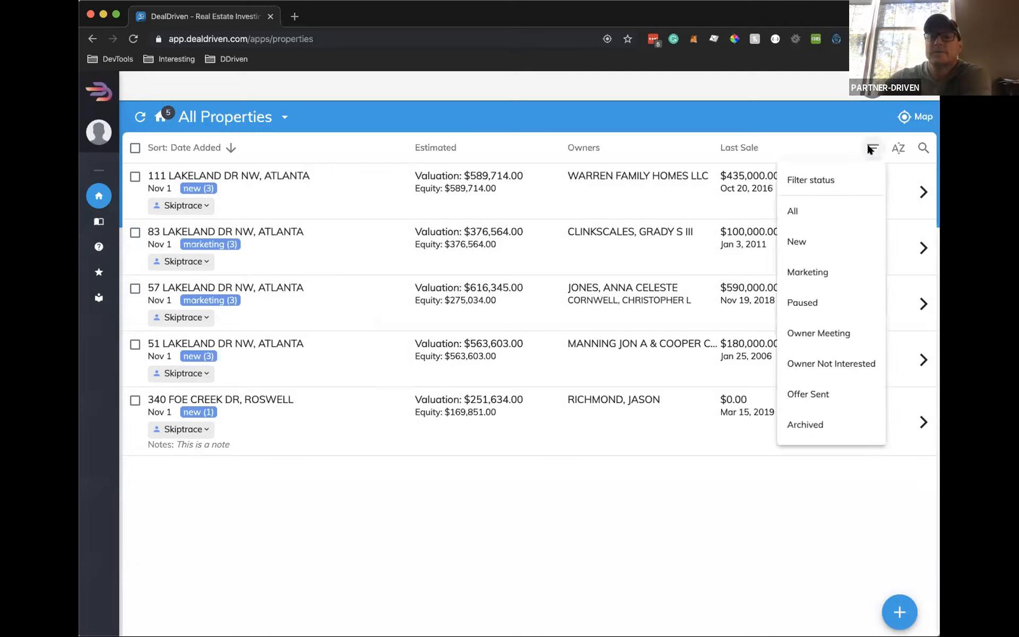
{"action": "left_click", "coordinate": [819, 272]}
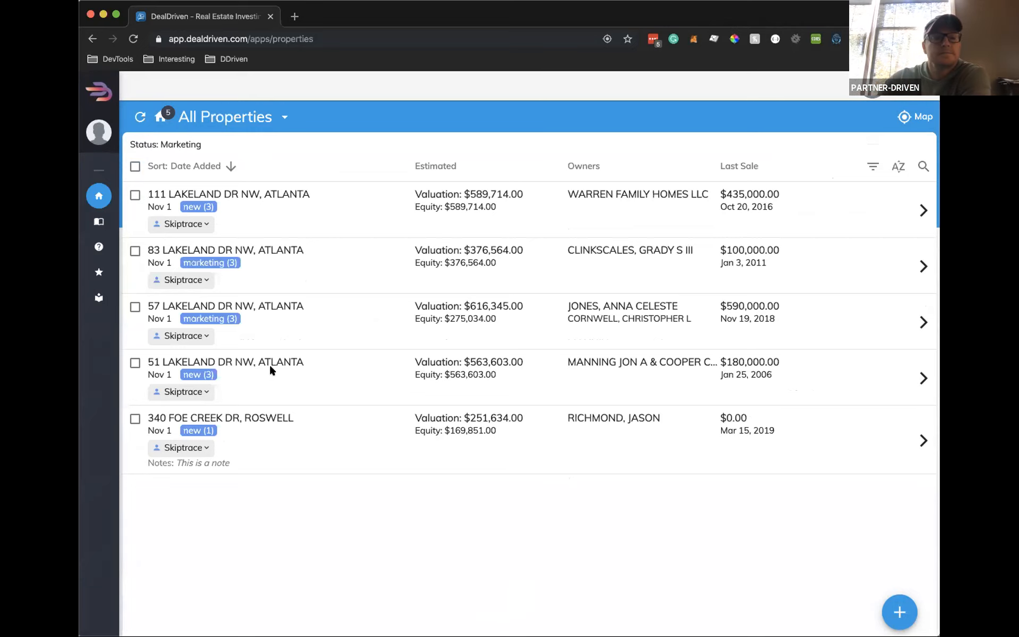
{"action": "left_click", "coordinate": [873, 166]}
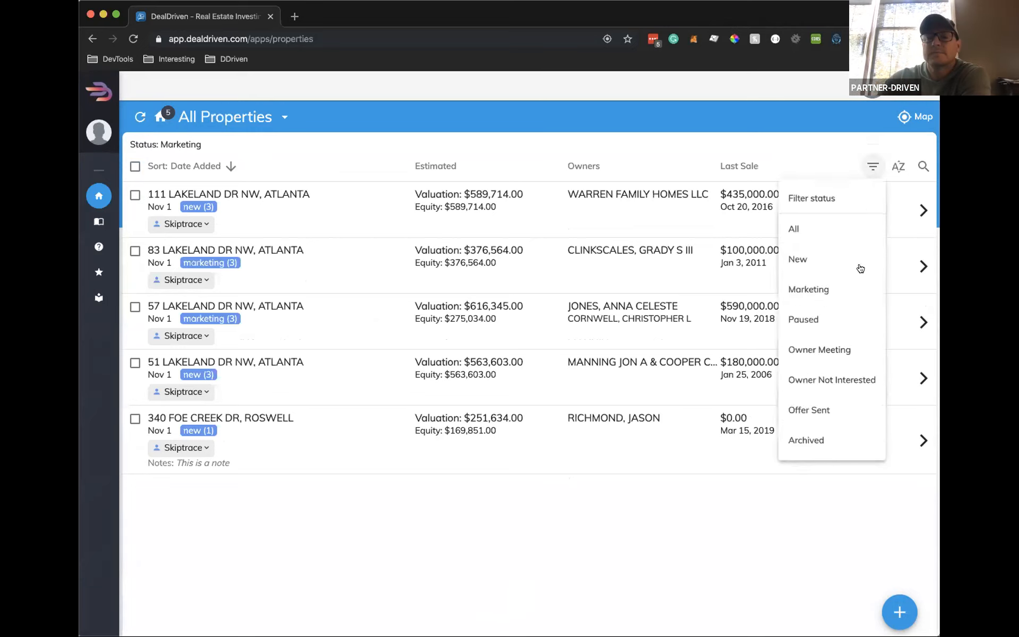
{"action": "left_click", "coordinate": [812, 288]}
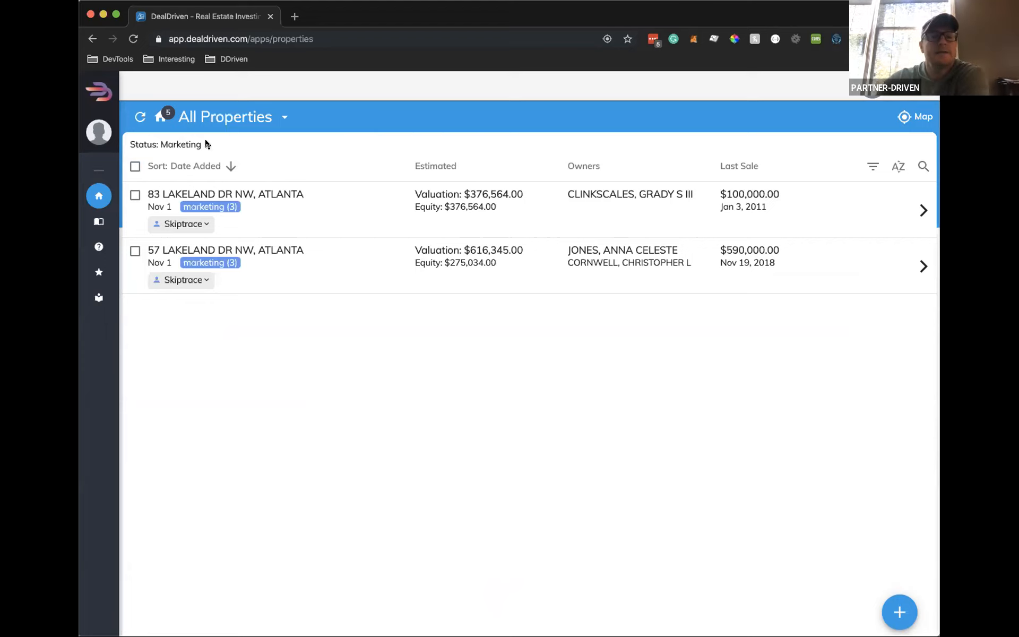
{"action": "left_click", "coordinate": [873, 166]}
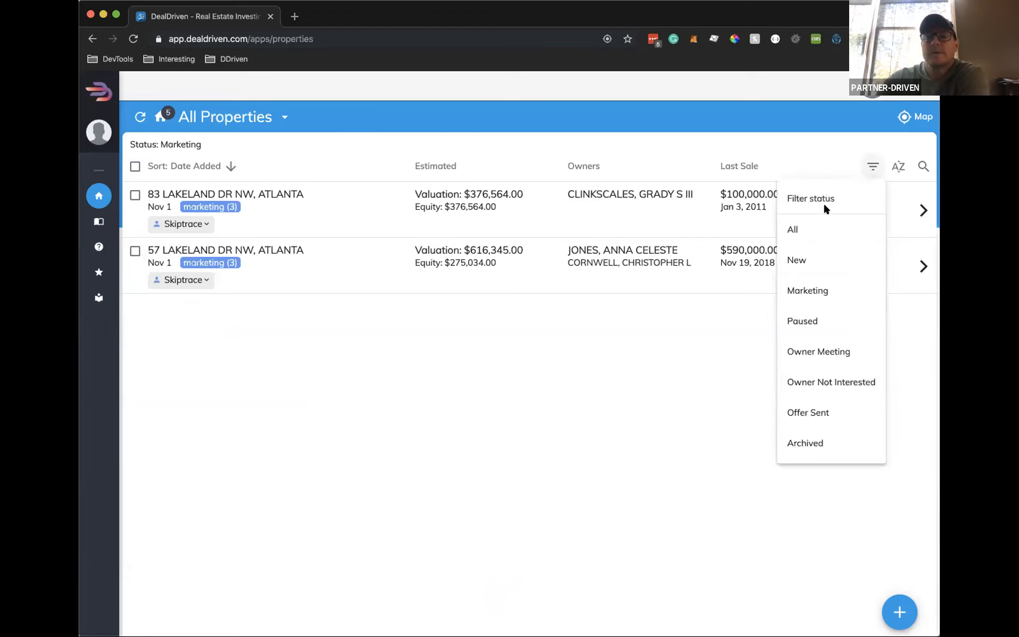
{"action": "left_click", "coordinate": [826, 220]}
{"action": "left_click", "coordinate": [873, 148]}
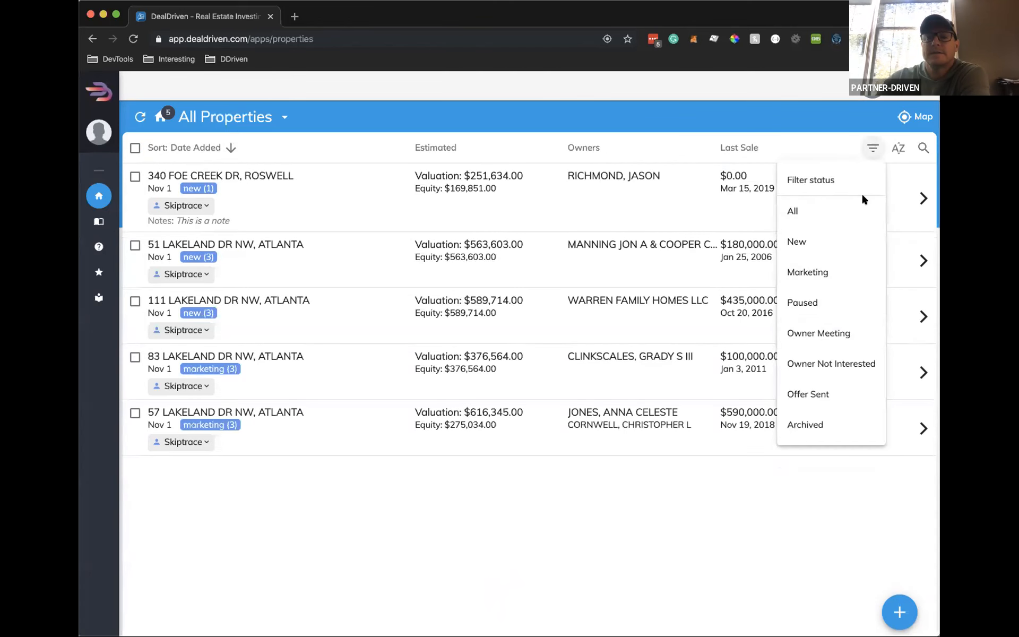
{"action": "left_click", "coordinate": [819, 333]}
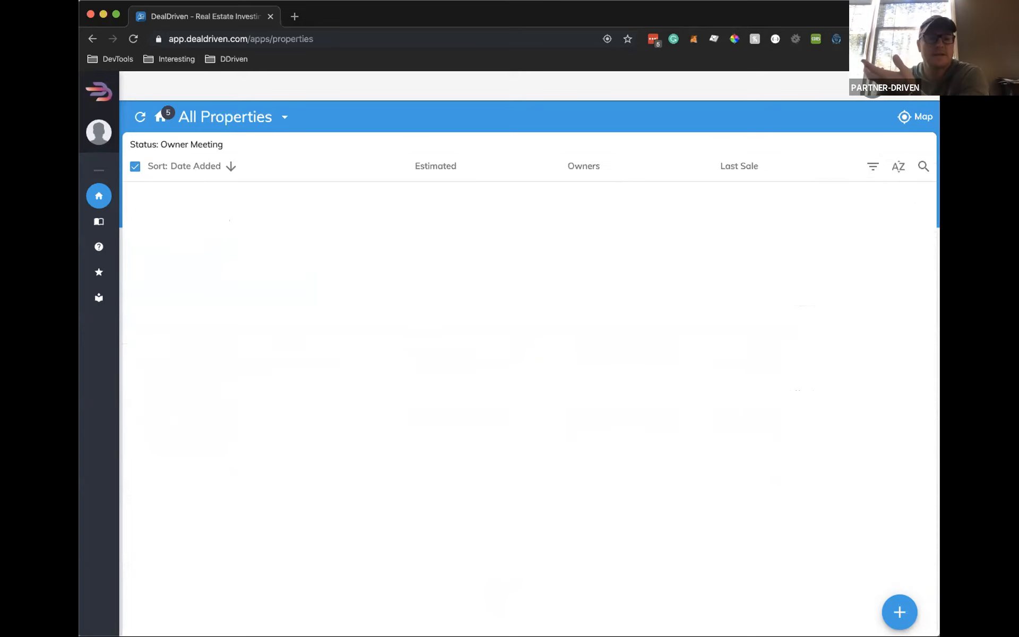
{"action": "left_click", "coordinate": [873, 166]}
{"action": "left_click", "coordinate": [821, 291]}
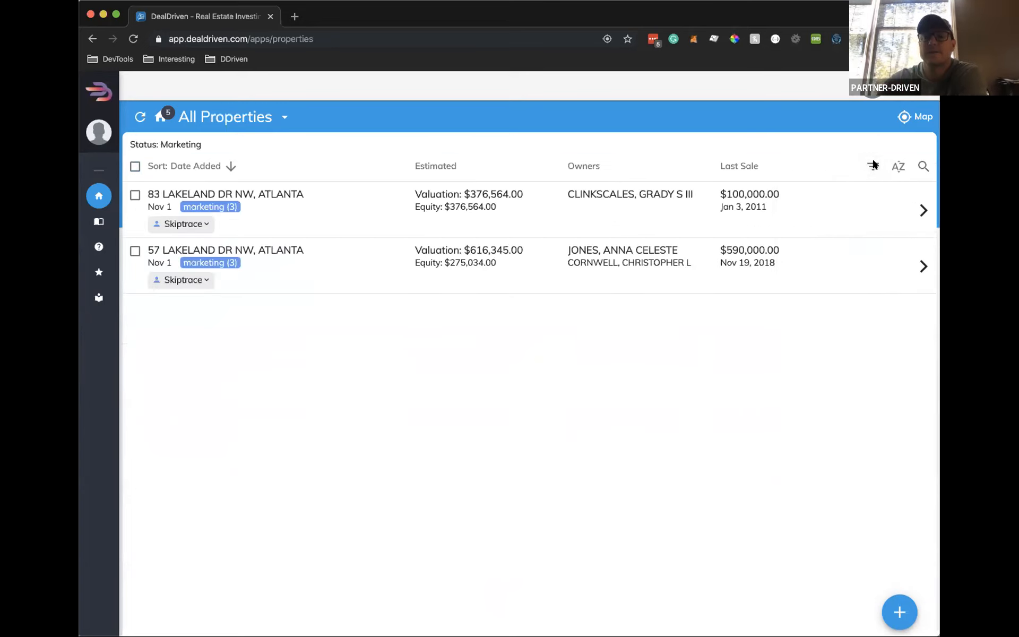
{"action": "left_click", "coordinate": [873, 166]}
{"action": "left_click", "coordinate": [823, 228]}
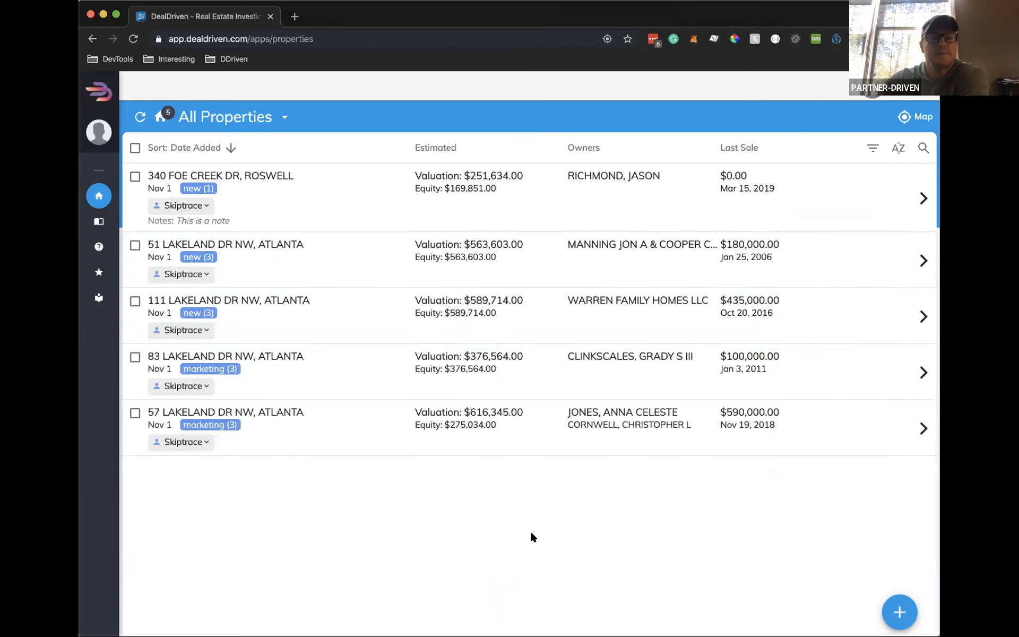
{"action": "left_click", "coordinate": [924, 149]}
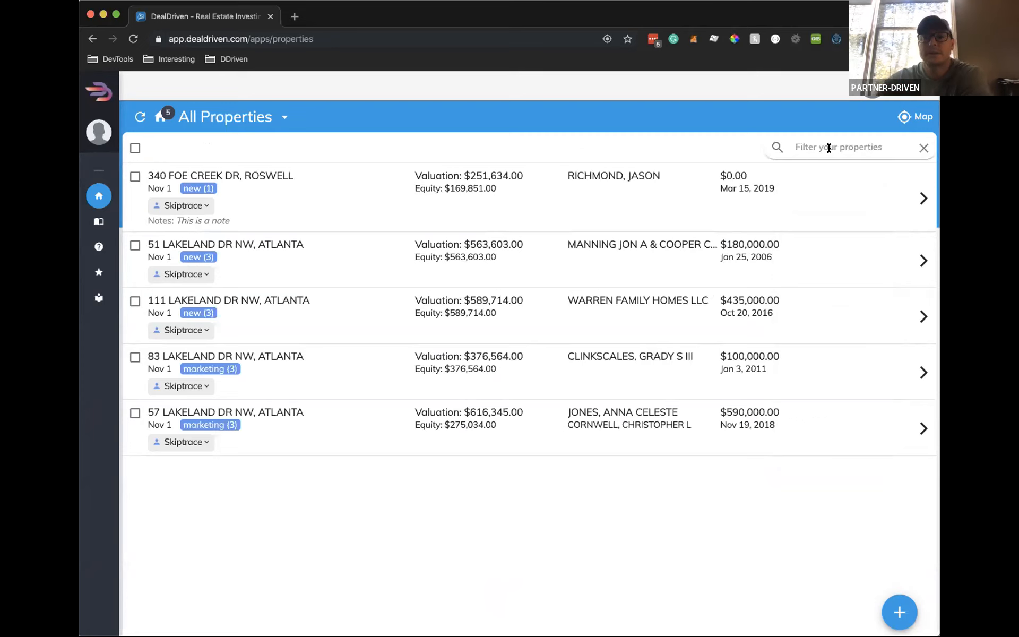
{"action": "type", "text": "foe"}
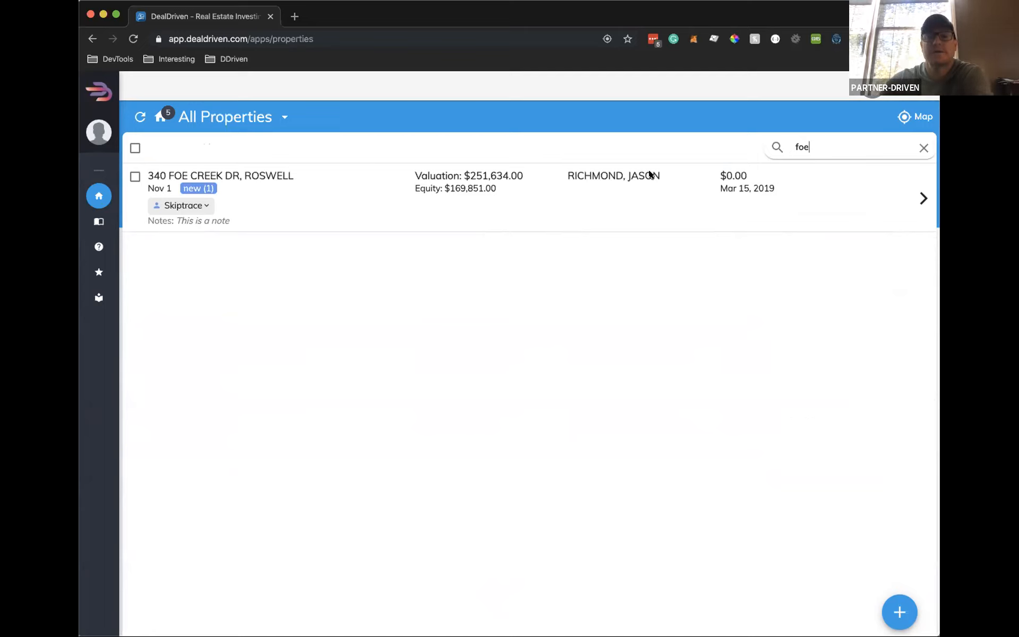
{"action": "left_click", "coordinate": [923, 151]}
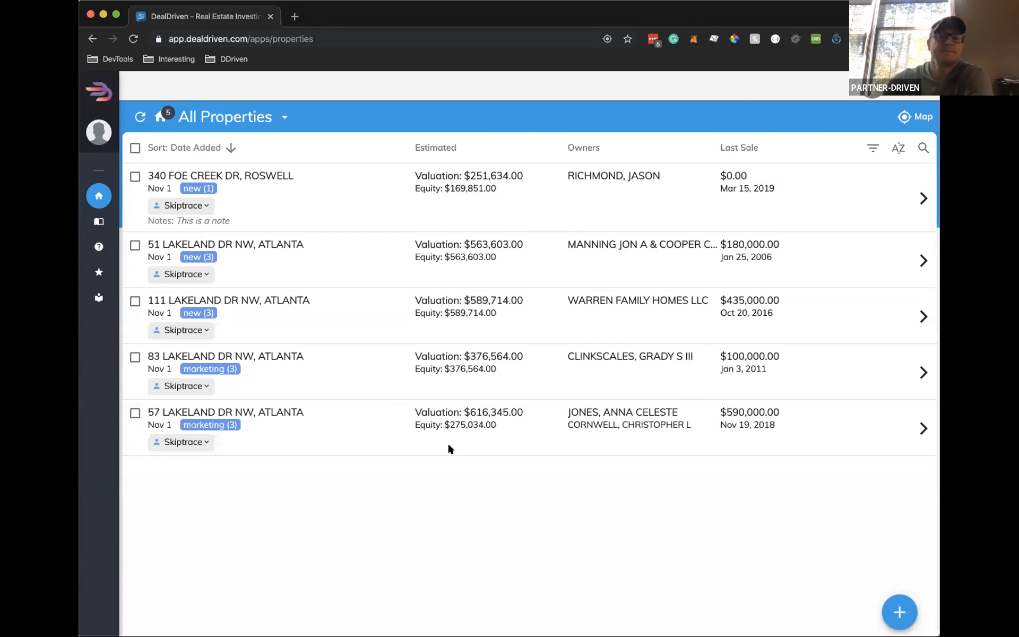
Create a new property list named 'Driving for Dollars' and close the lists panel
{"action": "left_click", "coordinate": [281, 119]}
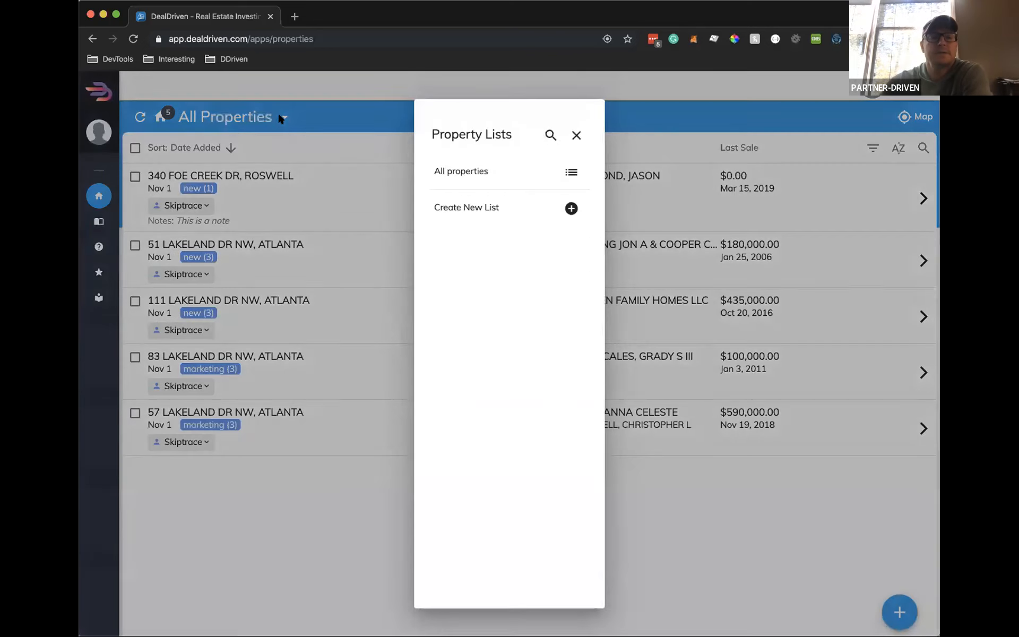
{"action": "left_click", "coordinate": [480, 210]}
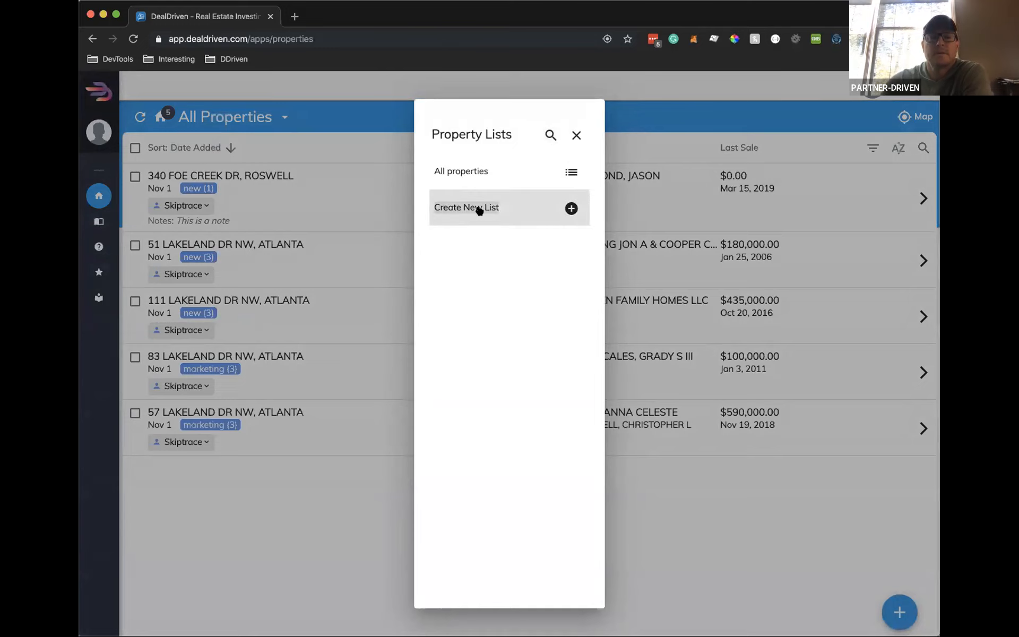
{"action": "left_click_drag", "start_coordinate": [480, 211], "coordinate": [551, 230]}
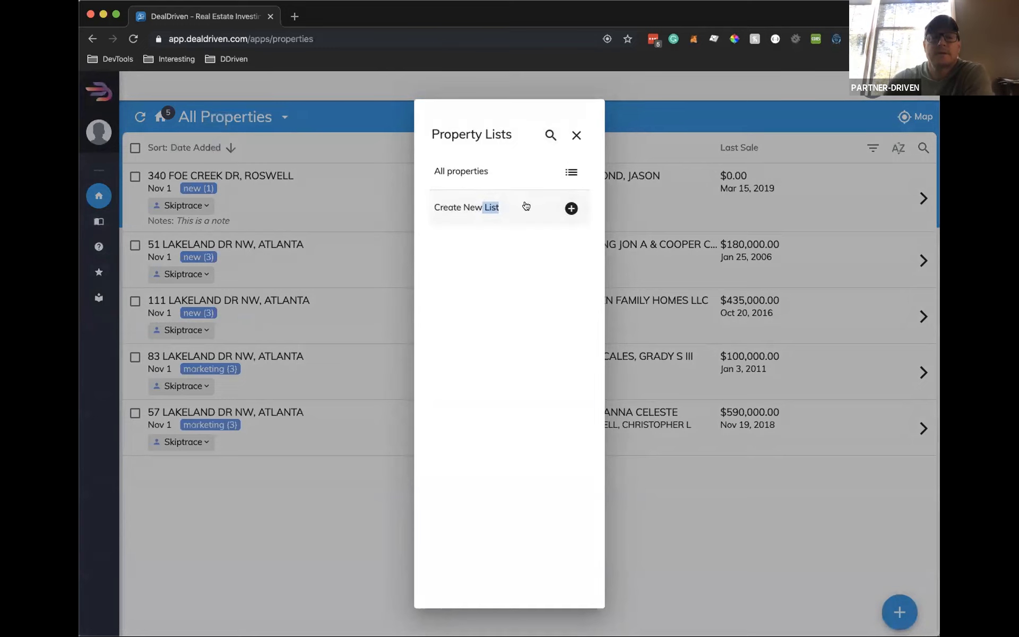
{"action": "left_click", "coordinate": [571, 208]}
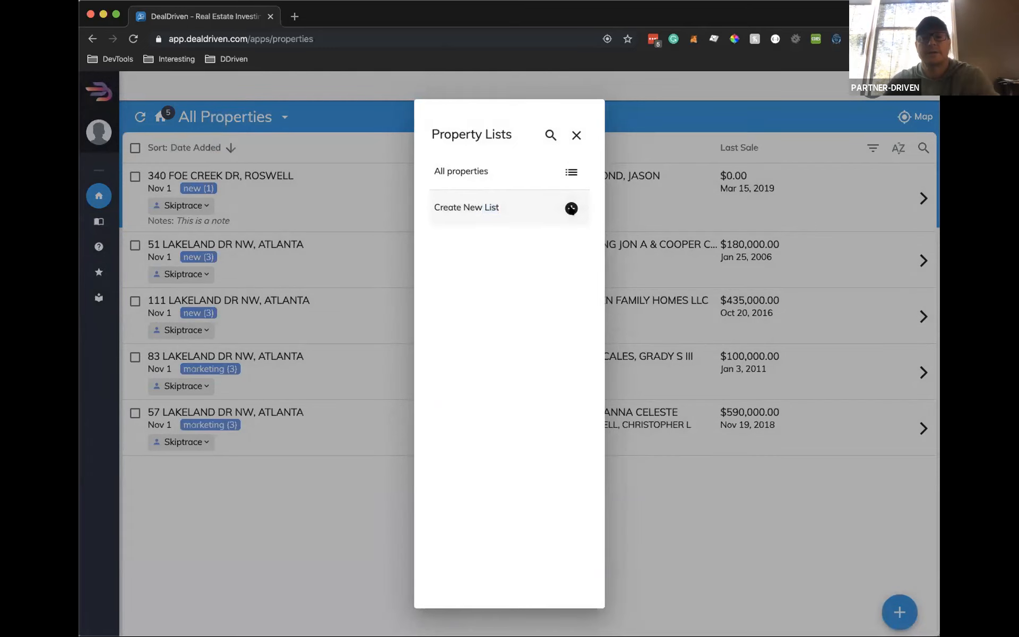
{"action": "left_click", "coordinate": [571, 208]}
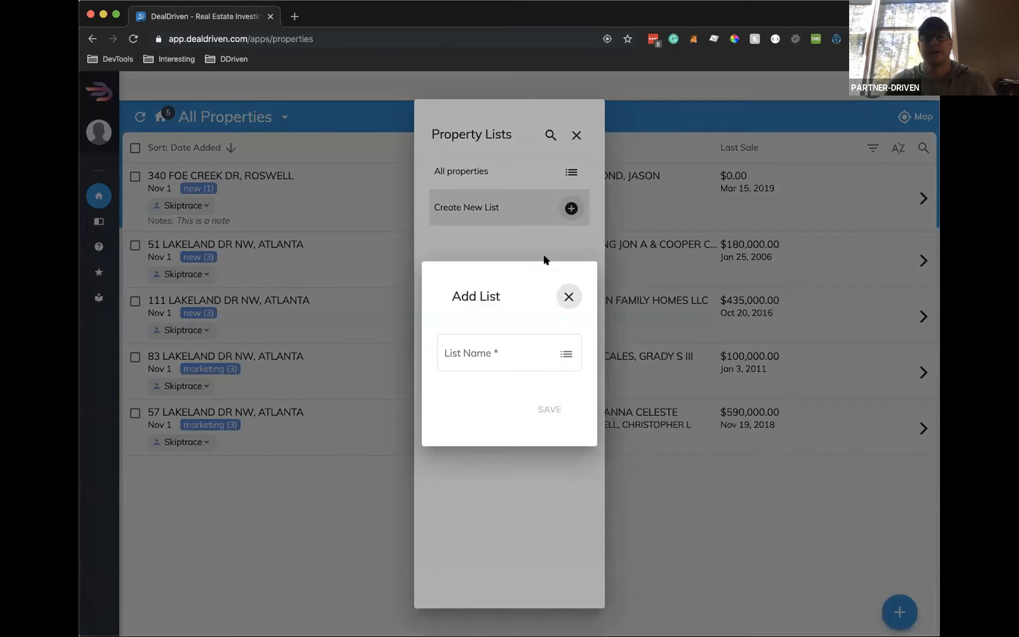
{"action": "left_click", "coordinate": [477, 348]}
{"action": "type", "text": "Driving for Dollars"}
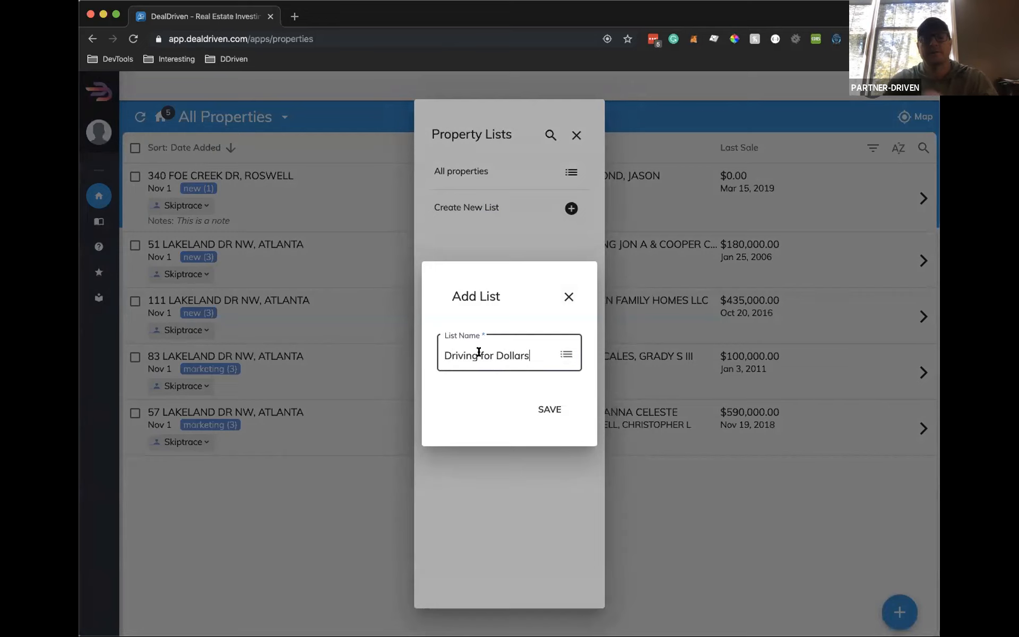
{"action": "left_click", "coordinate": [548, 408]}
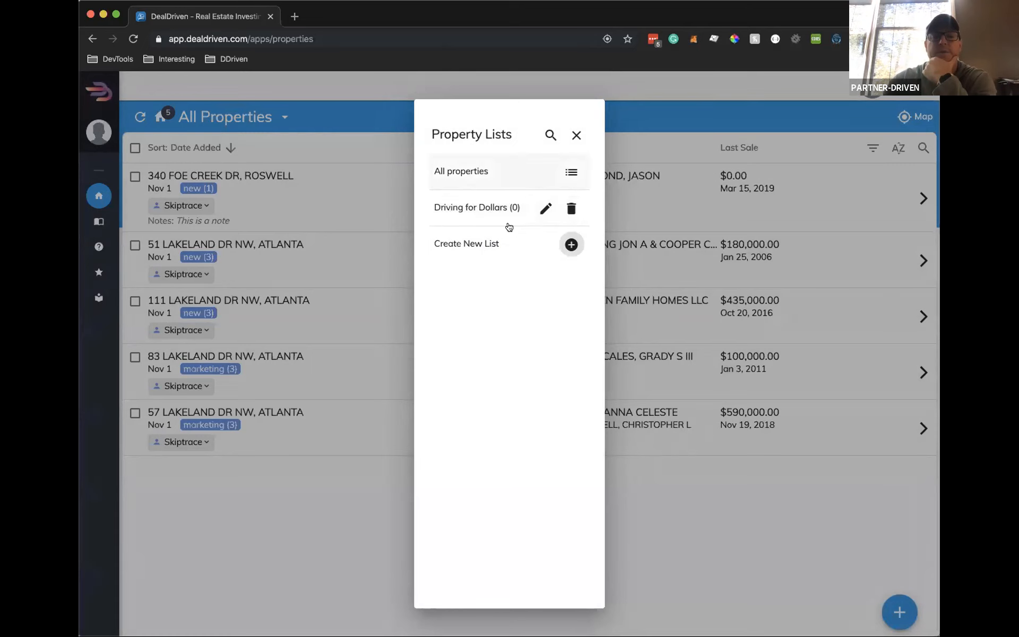
{"action": "left_click", "coordinate": [576, 135]}
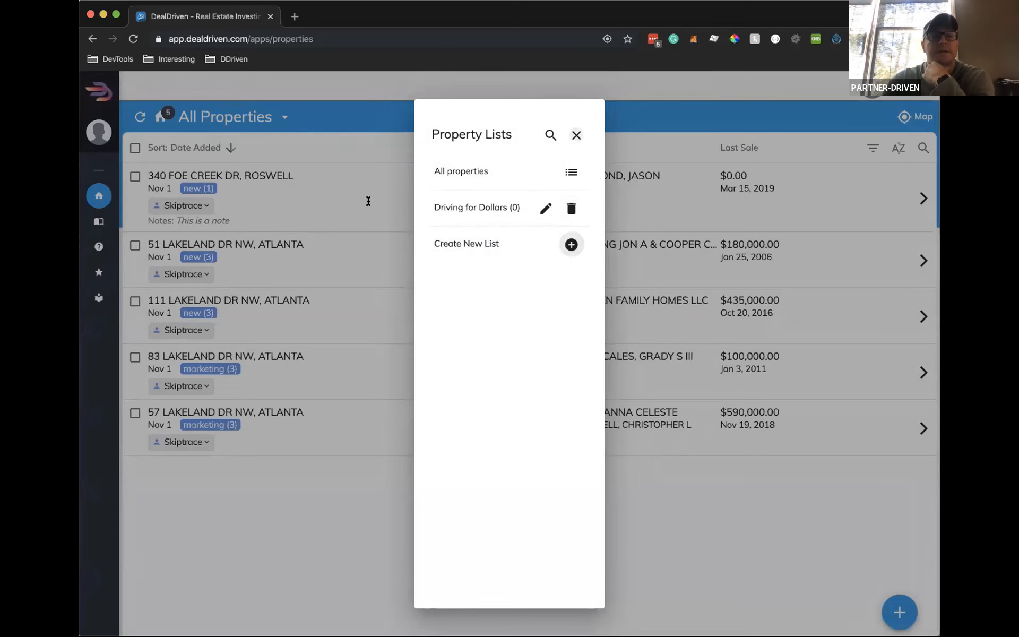
{"action": "left_click", "coordinate": [134, 246]}
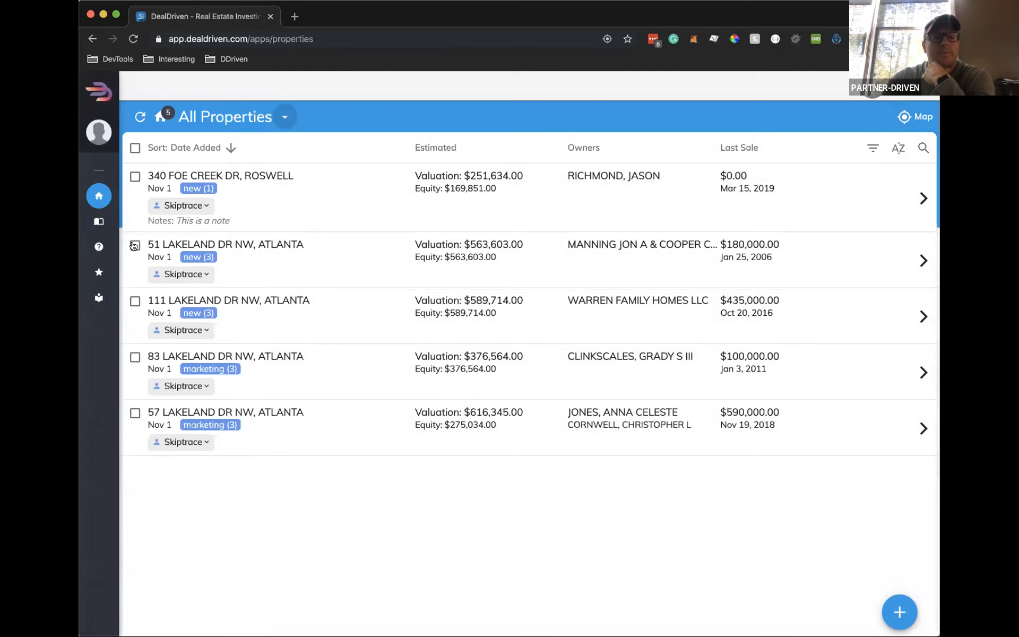
{"action": "left_click", "coordinate": [135, 301]}
{"action": "left_click", "coordinate": [135, 357]}
{"action": "left_click", "coordinate": [135, 413]}
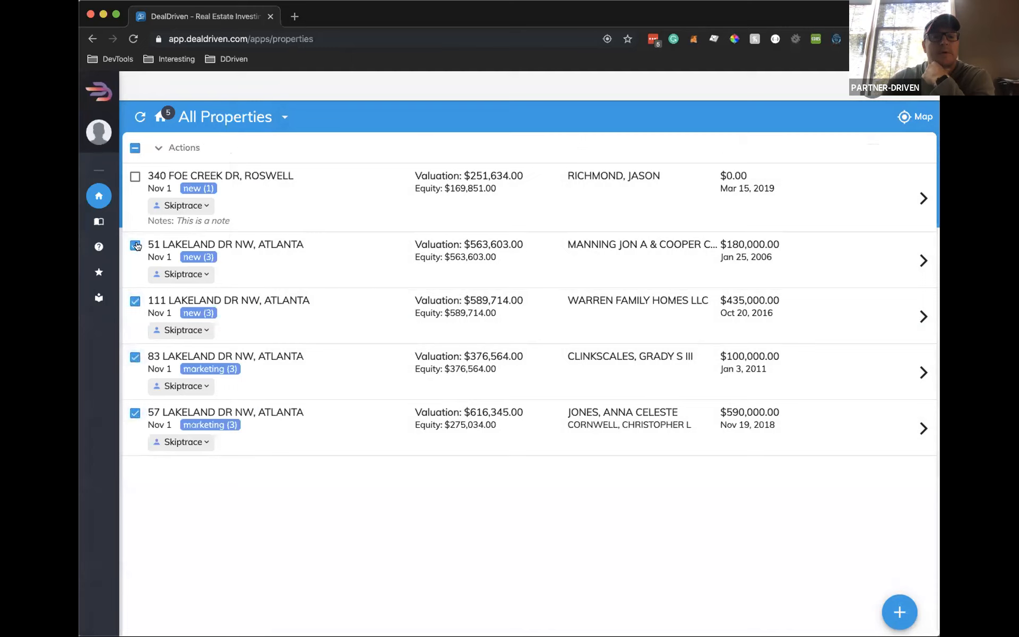
{"action": "left_click", "coordinate": [181, 147]}
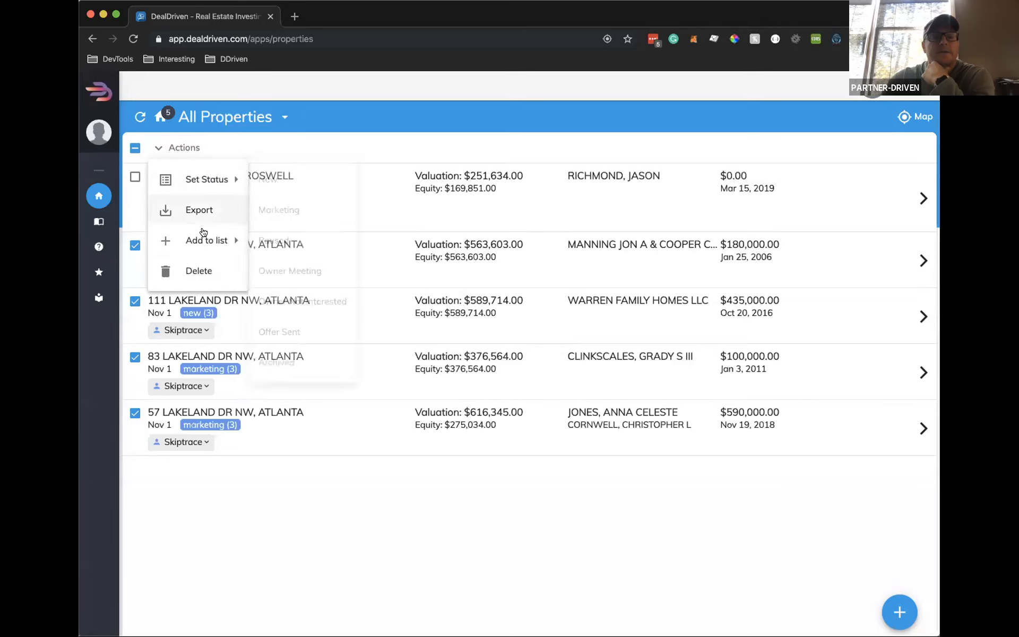
{"action": "mouse_move", "coordinate": [204, 232]}
{"action": "left_click", "coordinate": [286, 240]}
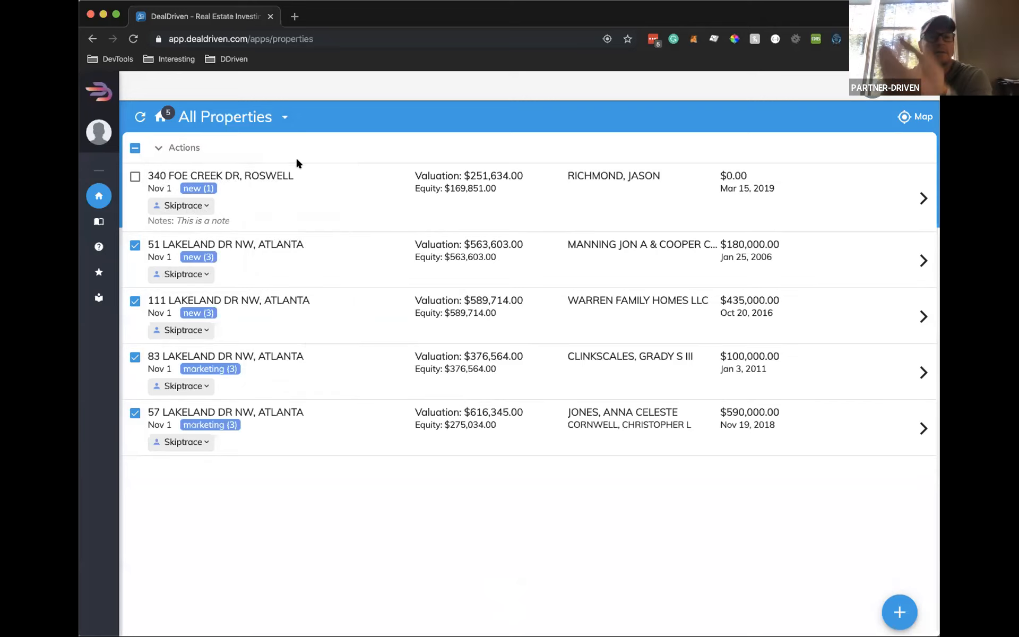
{"action": "left_click", "coordinate": [281, 116]}
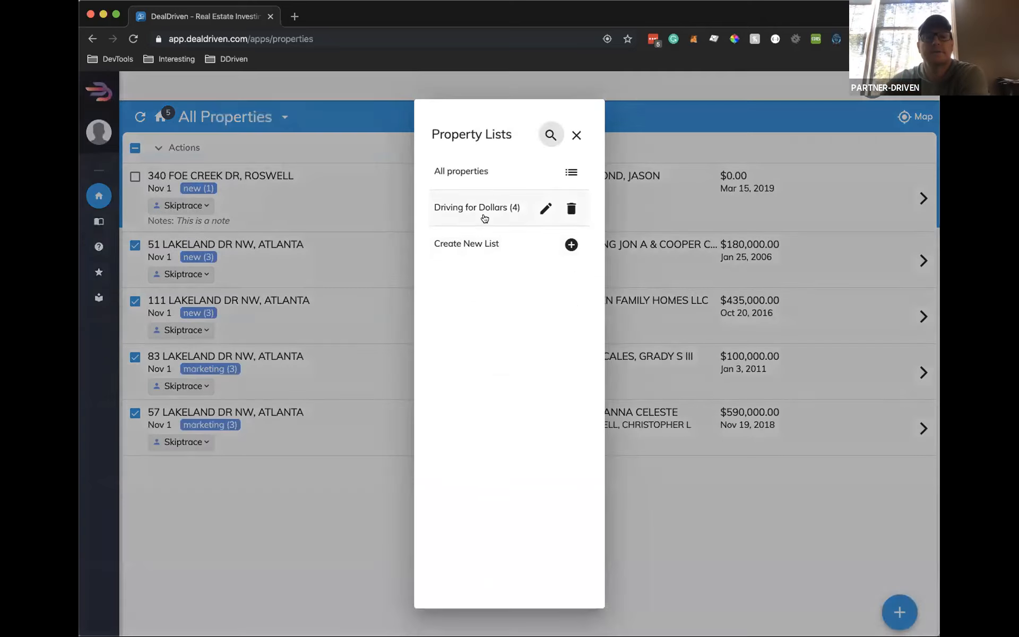
{"action": "left_click", "coordinate": [571, 134]}
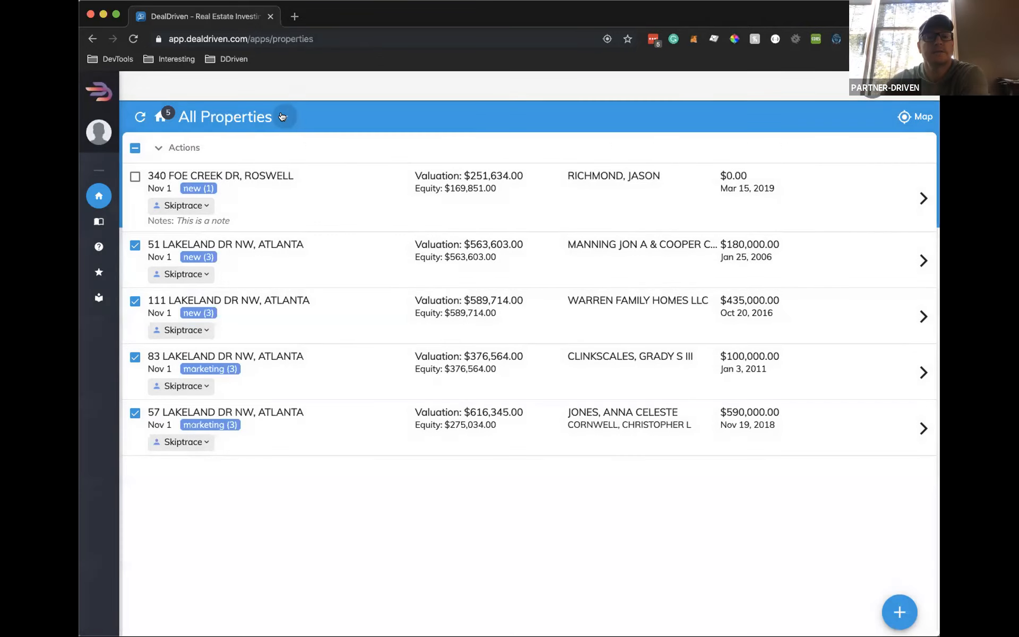
{"action": "left_click", "coordinate": [282, 116]}
{"action": "left_click", "coordinate": [472, 208]}
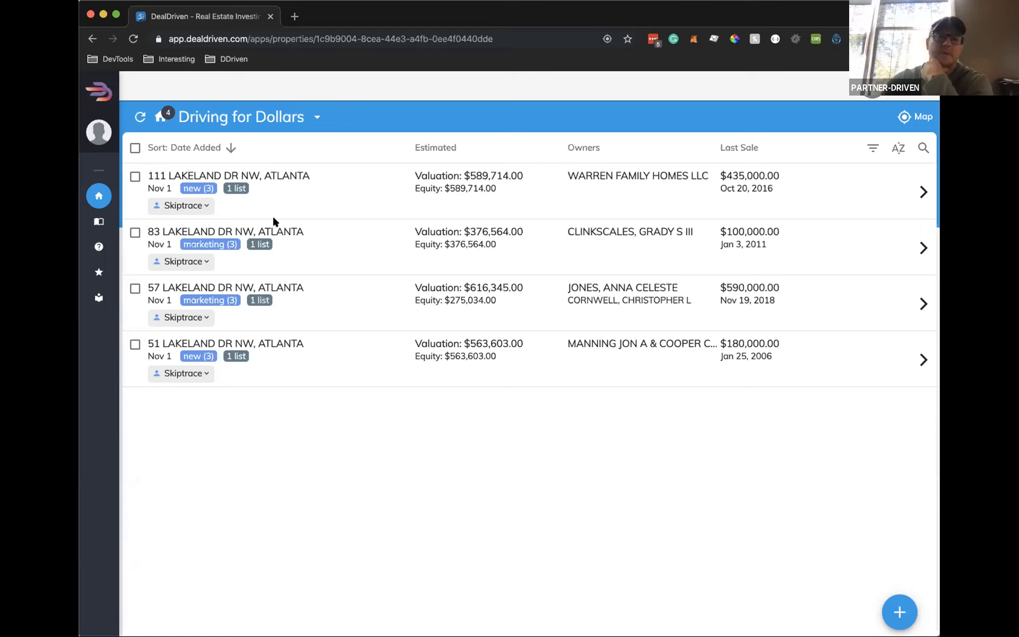
Select all four Lakeland Dr NW rows, dismiss the Actions menu, then clear the selection
{"action": "left_click", "coordinate": [135, 148]}
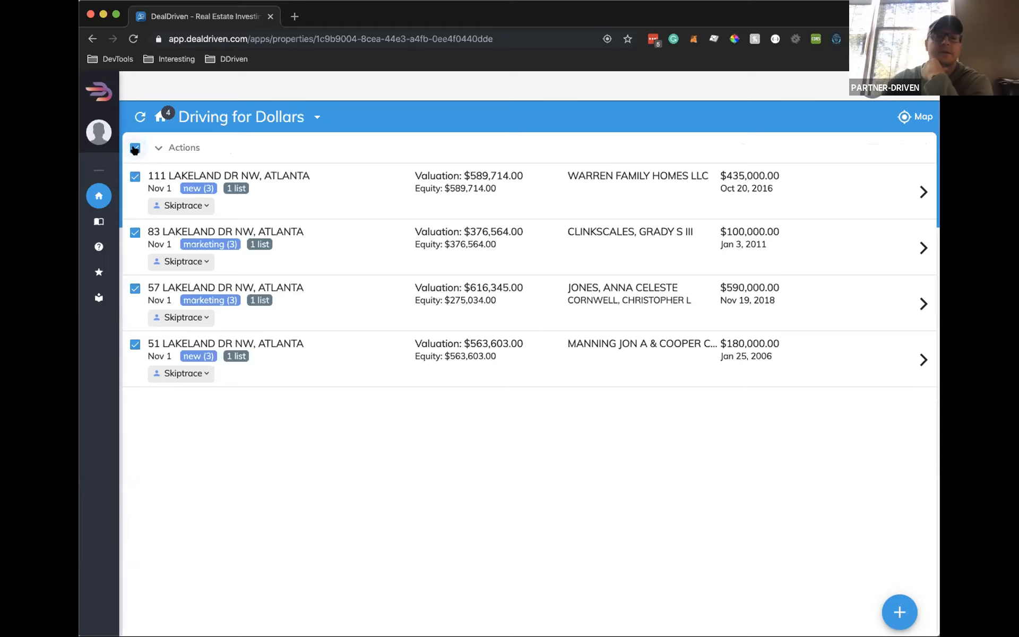
{"action": "left_click", "coordinate": [184, 147]}
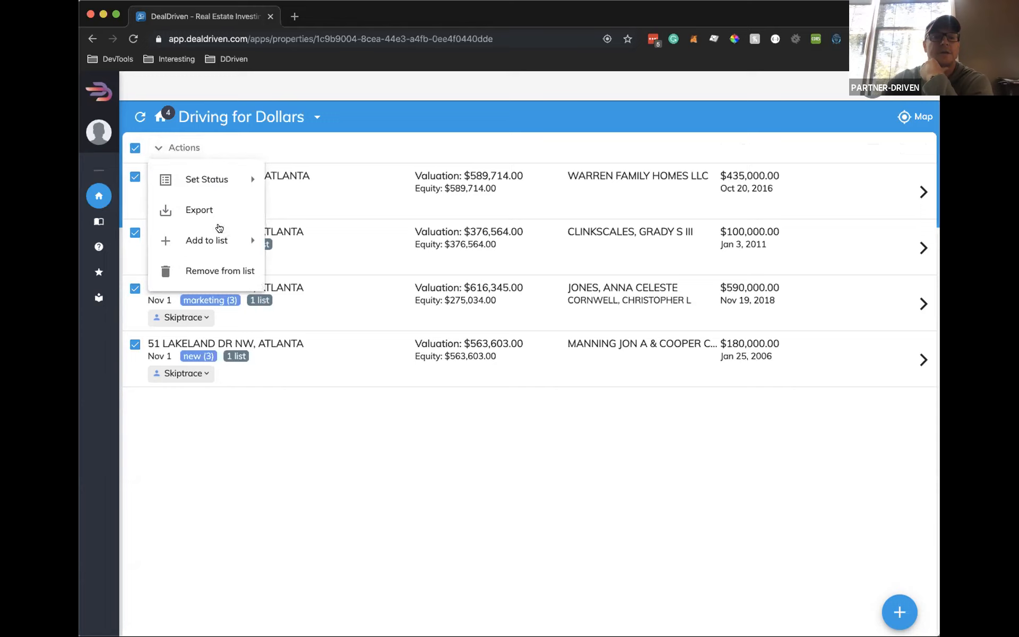
{"action": "left_click", "coordinate": [502, 480]}
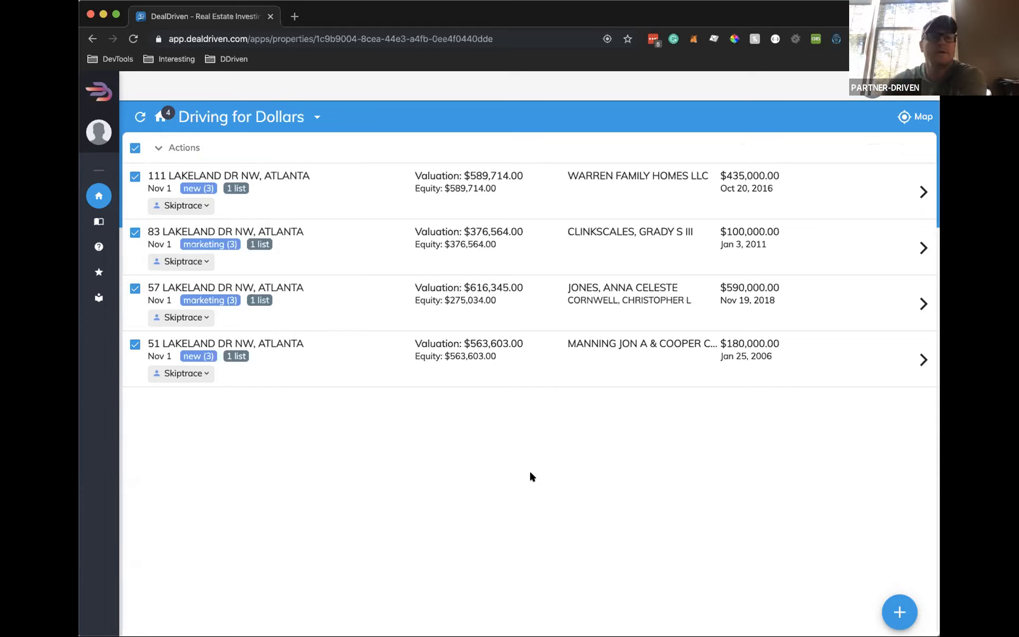
{"action": "left_click", "coordinate": [135, 148]}
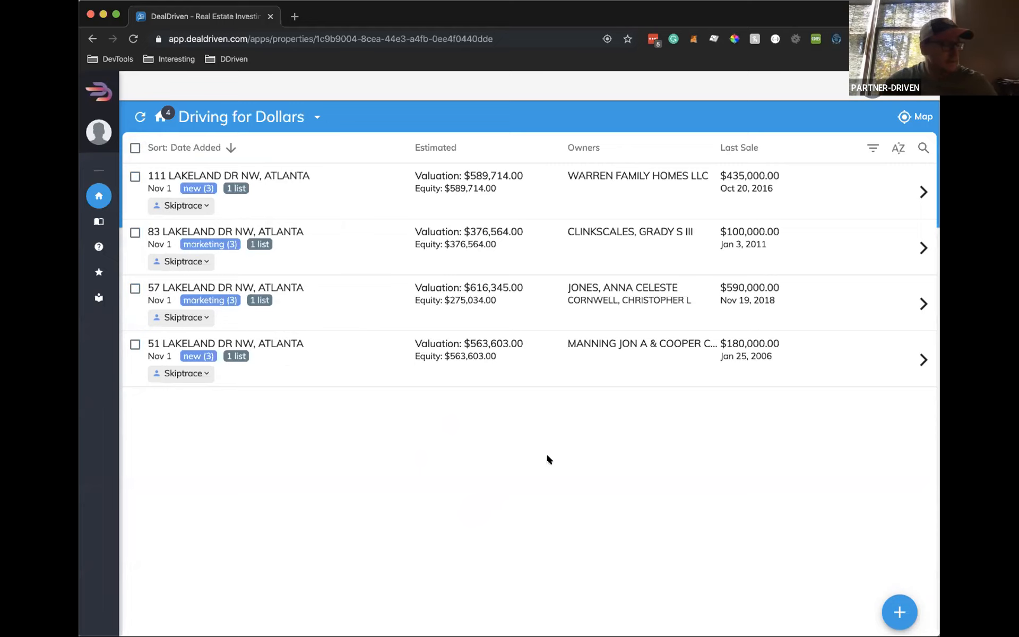
Switch the Driving for Dollars list to Map view and pan around the four Lakeland Dr pins
{"action": "left_click", "coordinate": [921, 116]}
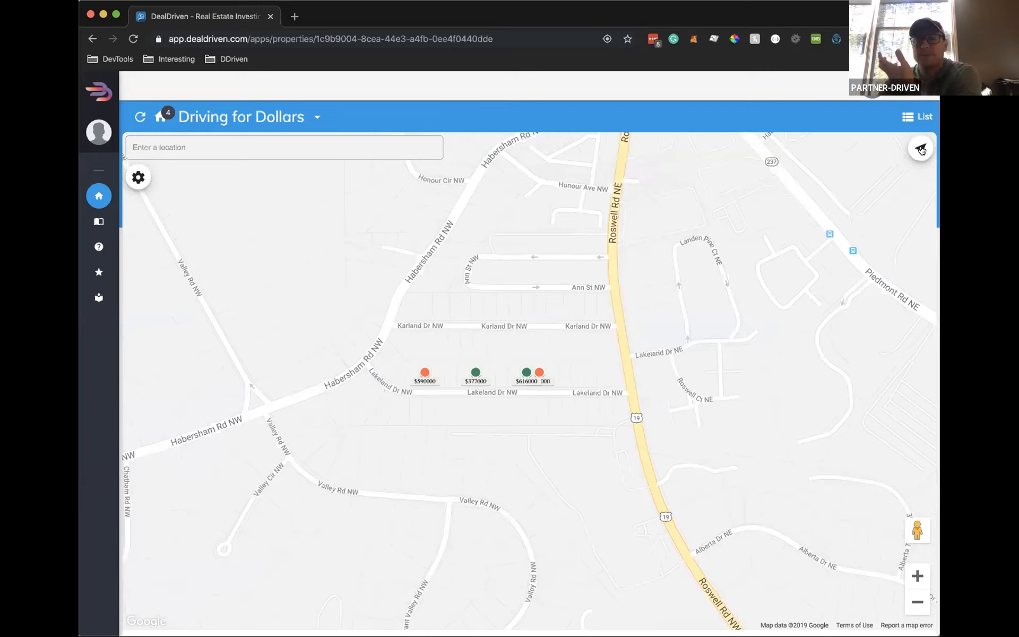
{"action": "left_click_drag", "start_coordinate": [524, 303], "coordinate": [565, 313]}
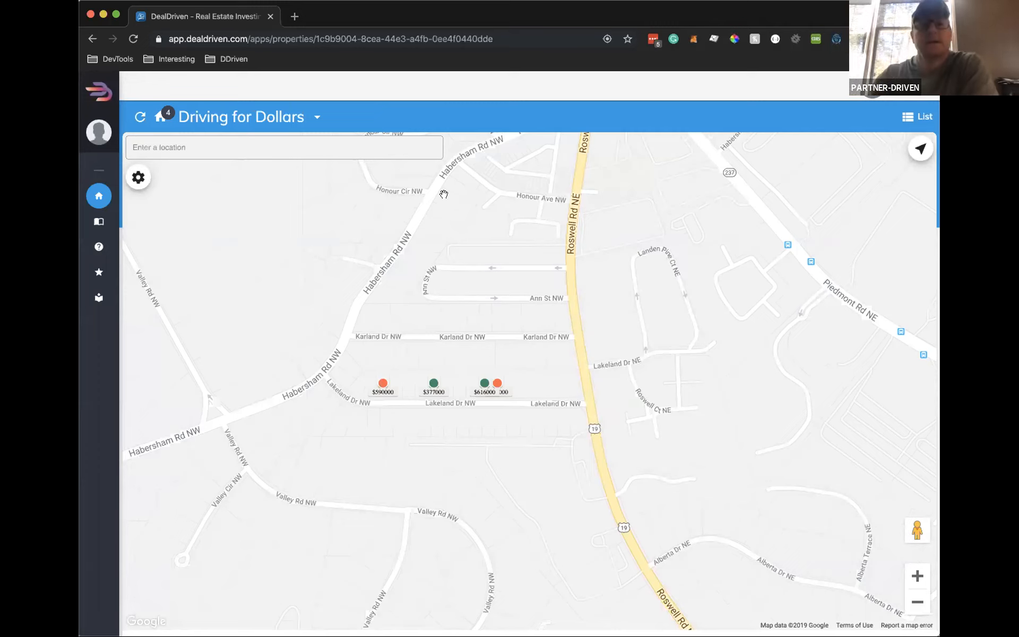
{"action": "mouse_move", "coordinate": [531, 360]}
{"action": "left_mouse_down"}
{"action": "mouse_move", "coordinate": [535, 341]}
{"action": "mouse_move", "coordinate": [543, 349]}
{"action": "left_mouse_up"}
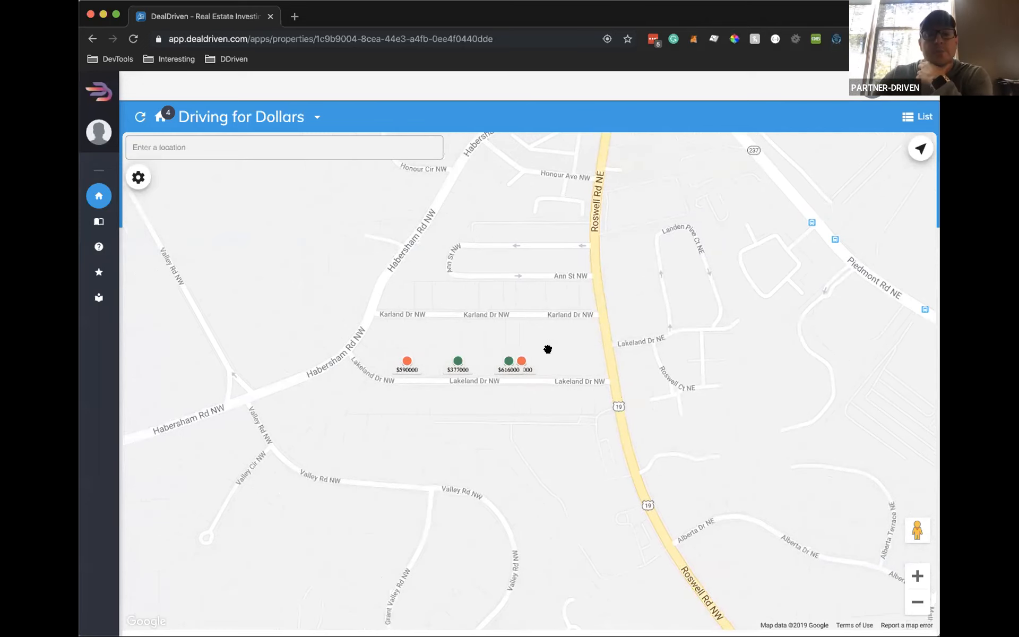
{"action": "scroll", "coordinate": [555, 347], "scroll_direction": "up", "scroll_amount": 2}
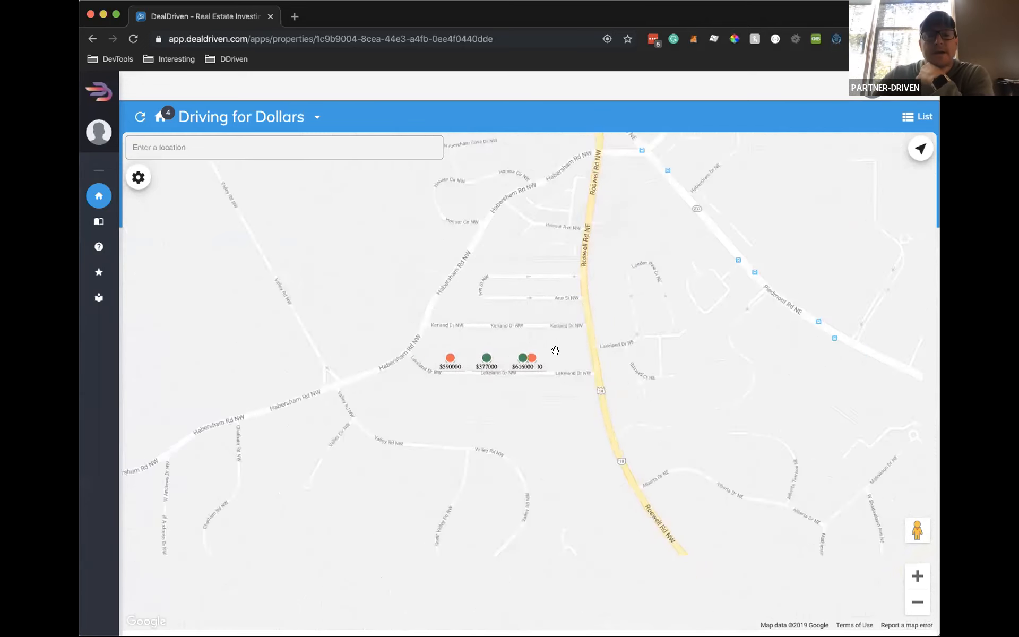
{"action": "left_click_drag", "start_coordinate": [555, 351], "coordinate": [646, 349]}
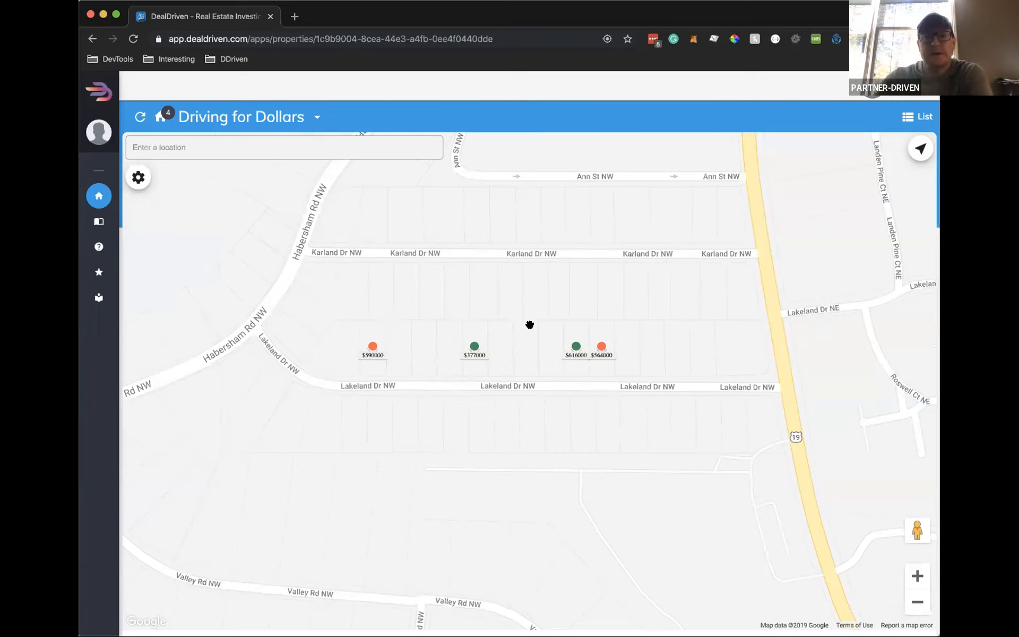
{"action": "scroll", "coordinate": [525, 333], "scroll_direction": "down", "scroll_amount": 2}
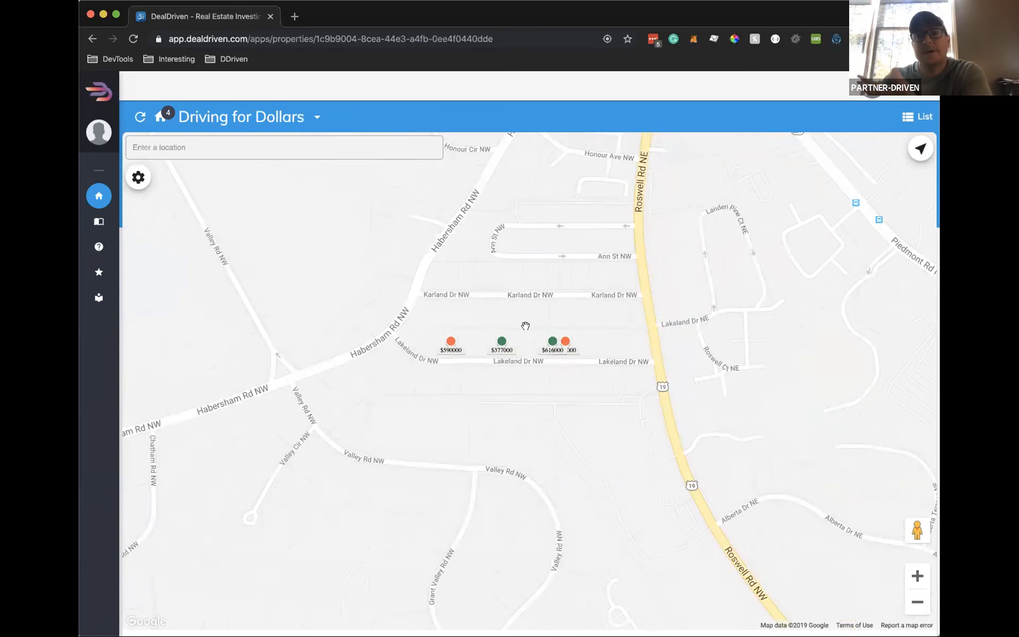
{"action": "left_click_drag", "start_coordinate": [542, 355], "coordinate": [536, 343]}
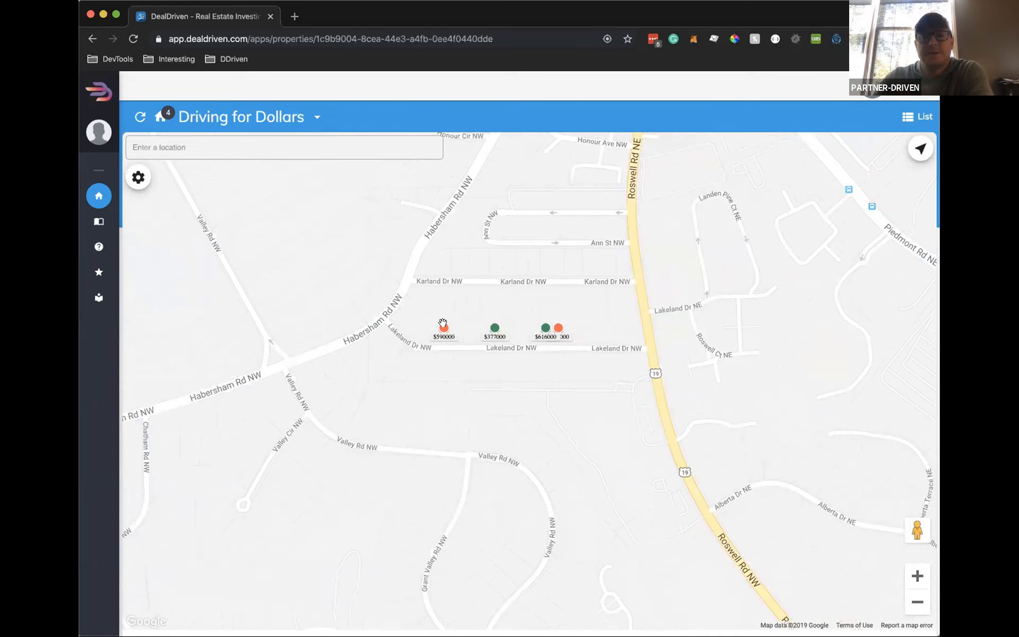
Search the map for 'taylor oaks dr' and go to Taylor Oaks Drive, Roswell
{"action": "left_click", "coordinate": [280, 147]}
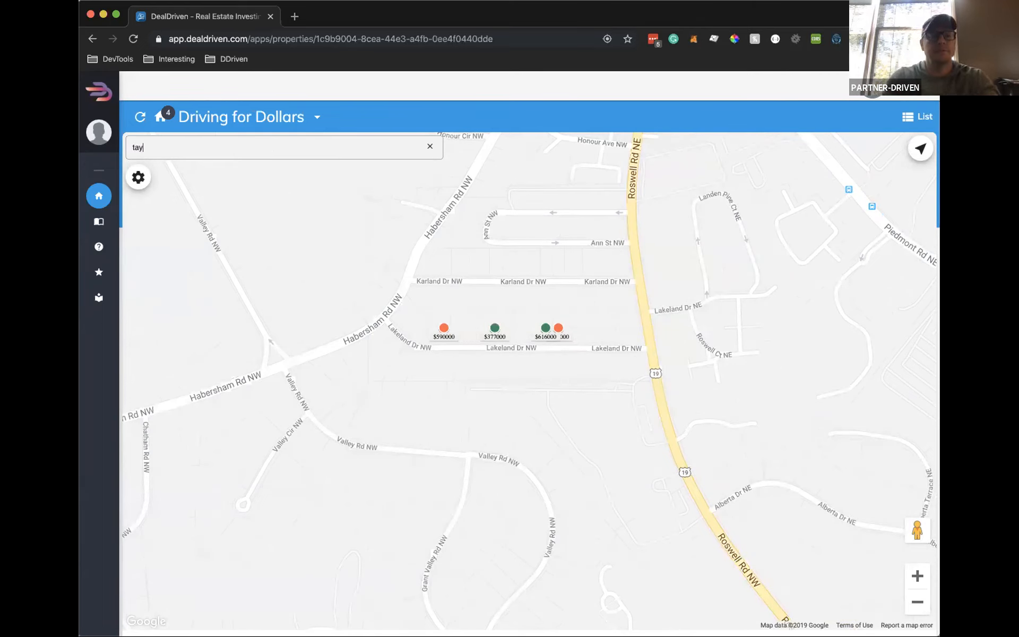
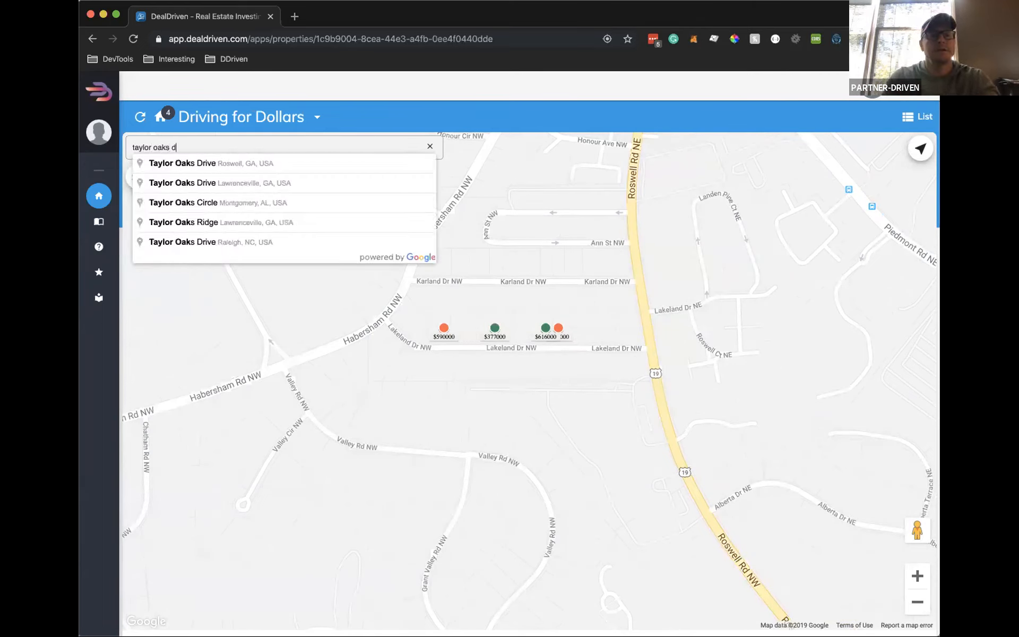
{"action": "left_click", "coordinate": [247, 163]}
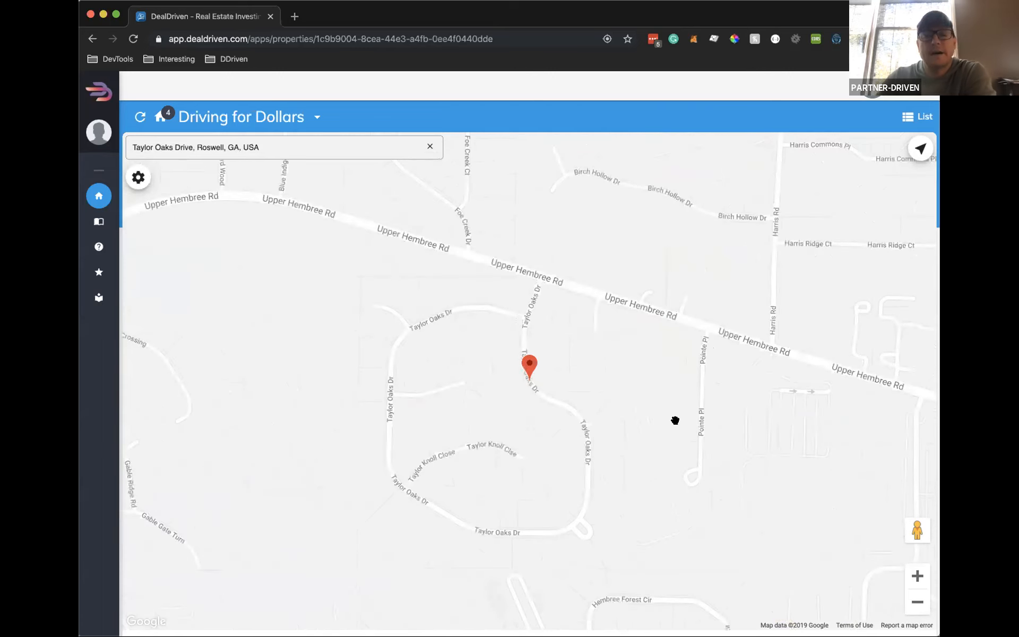
View Taylor Oaks Drive in Street View, looking left and then right across the street
{"action": "mouse_move", "coordinate": [916, 529]}
{"action": "left_mouse_down"}
{"action": "mouse_move", "coordinate": [628, 418]}
{"action": "mouse_move", "coordinate": [545, 354]}
{"action": "mouse_move", "coordinate": [531, 370]}
{"action": "left_mouse_up"}
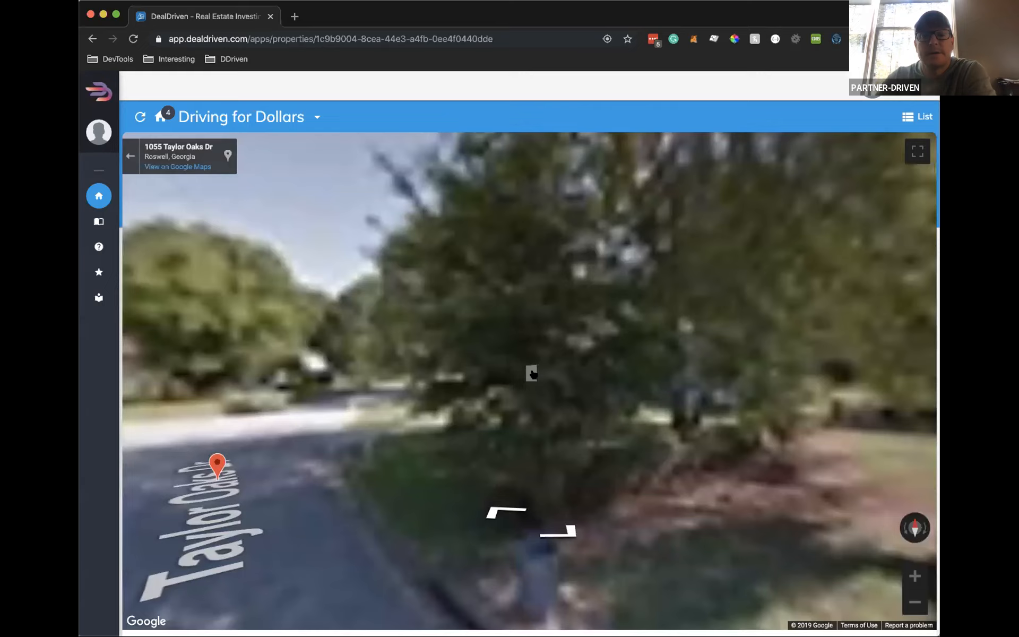
{"action": "key", "text": "Left"}
{"action": "key", "text": "Left"}
{"action": "key", "text": "Left"}
{"action": "key", "text": "Left"}
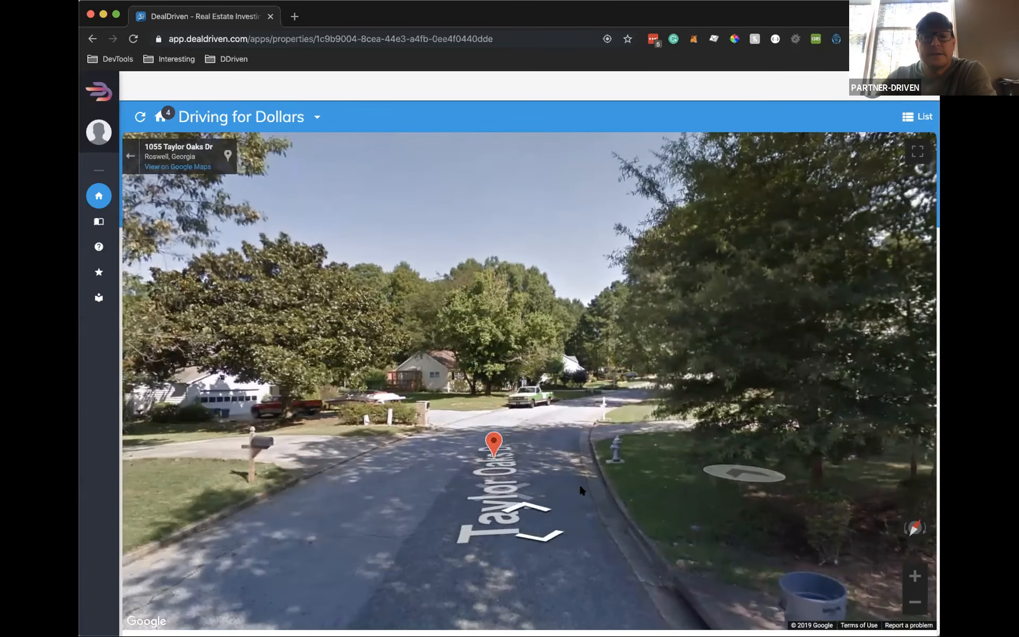
{"action": "key", "text": "Right"}
{"action": "key", "text": "Right"}
{"action": "key", "text": "Right"}
{"action": "key", "text": "Right"}
{"action": "key", "text": "Right"}
{"action": "key", "text": "Right"}
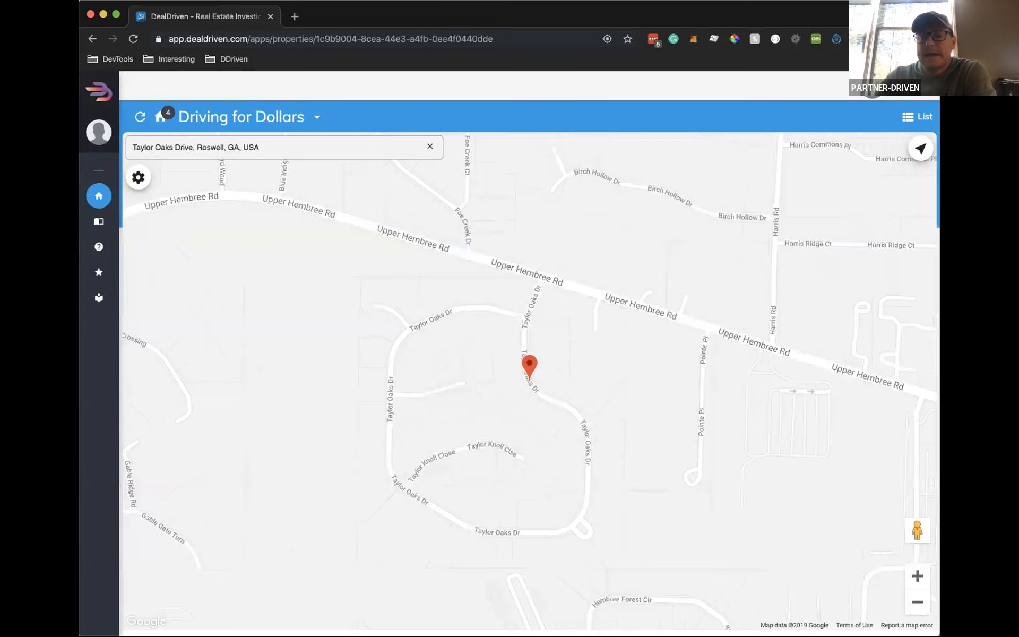
{"action": "left_click", "coordinate": [917, 576]}
{"action": "left_click", "coordinate": [917, 602]}
{"action": "left_click", "coordinate": [917, 601]}
{"action": "left_click", "coordinate": [918, 602]}
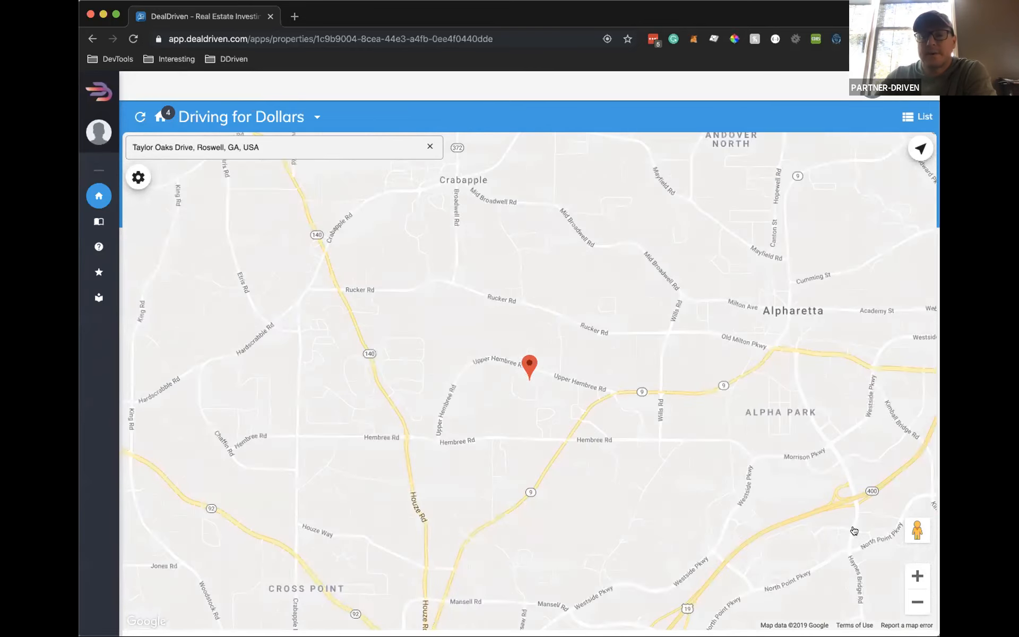
{"action": "left_click", "coordinate": [917, 576]}
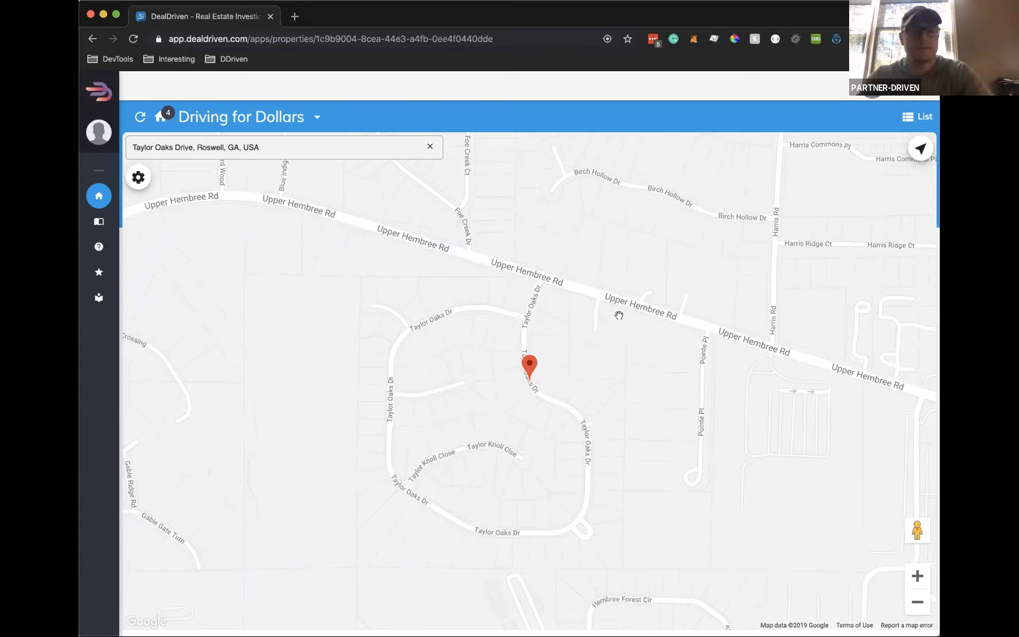
Pan around the Taylor Oaks Drive pin and zoom out to show Rucker Rd and Hembree Rd
{"action": "mouse_move", "coordinate": [137, 340]}
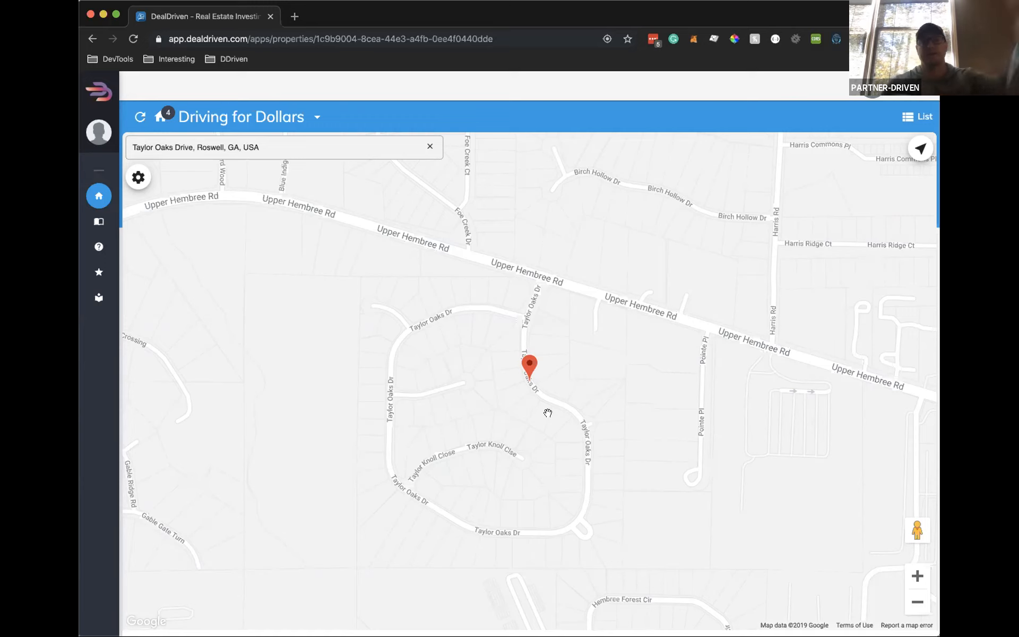
{"action": "left_click_drag", "start_coordinate": [570, 401], "coordinate": [561, 375]}
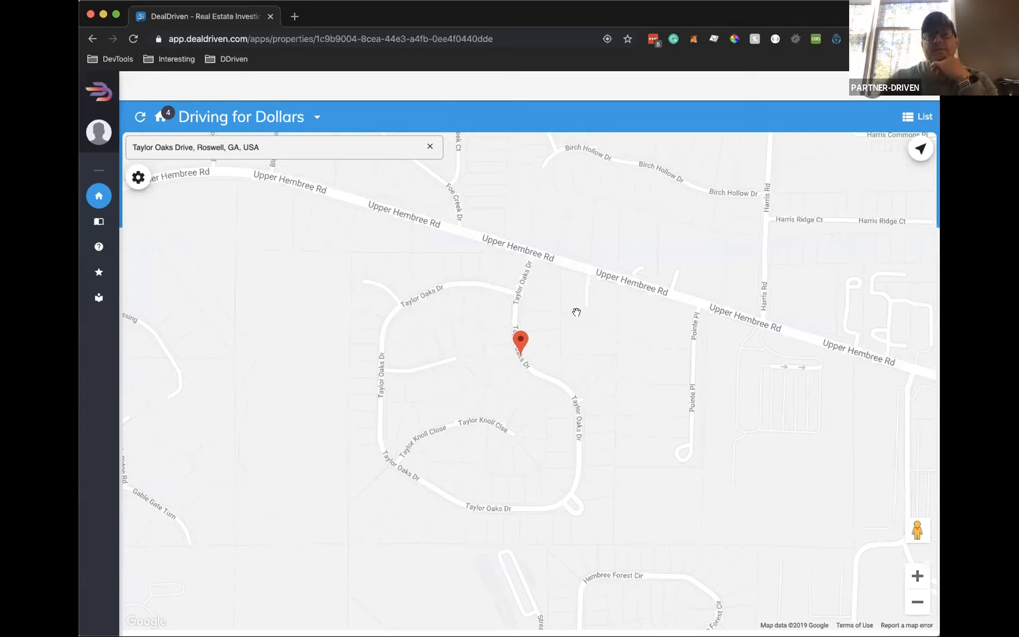
{"action": "left_click_drag", "start_coordinate": [622, 292], "coordinate": [621, 306]}
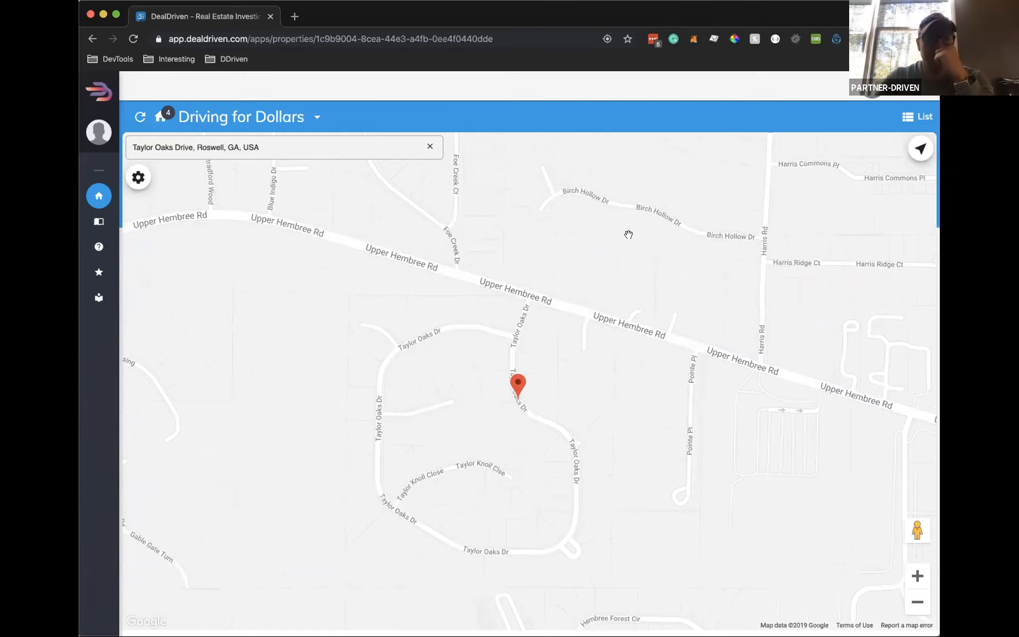
{"action": "left_click_drag", "start_coordinate": [590, 313], "coordinate": [603, 300]}
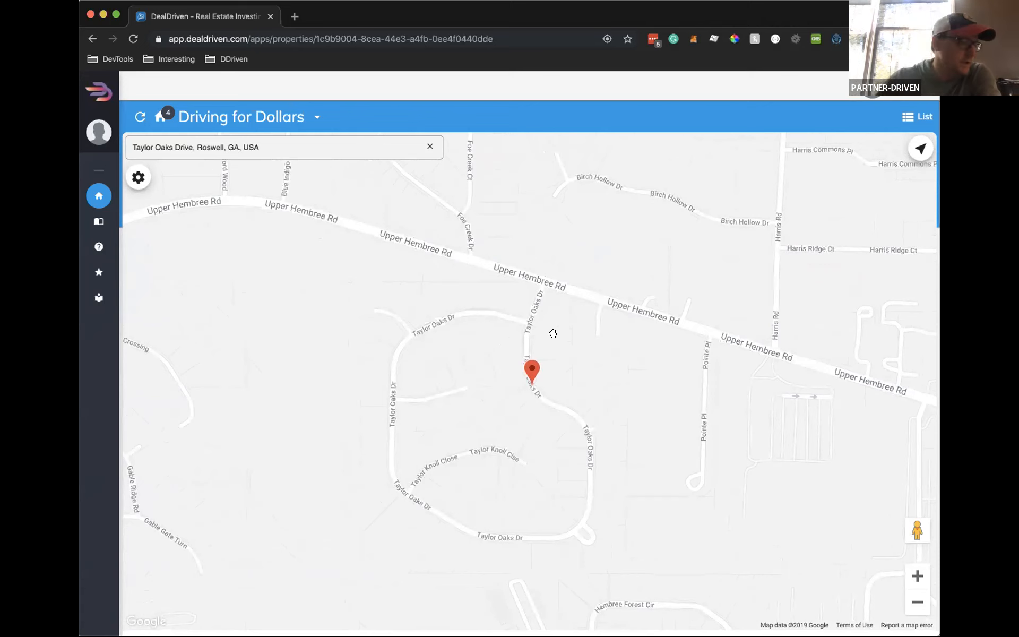
{"action": "scroll", "coordinate": [553, 333], "scroll_direction": "down", "scroll_amount": 2}
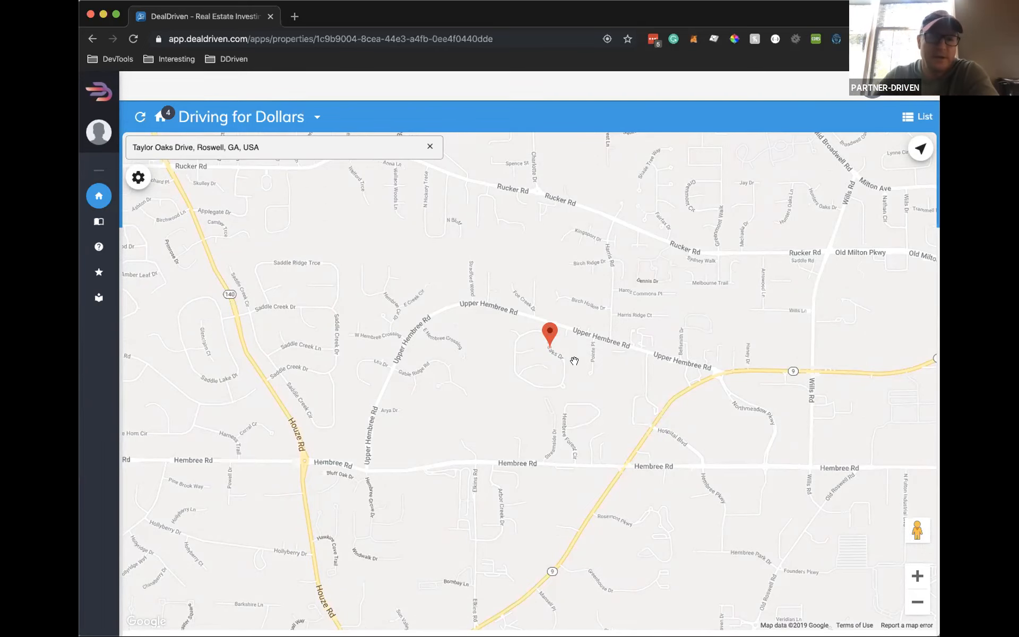
Zoom in on the Taylor Oaks Drive pin near Upper Hembree Rd and recenter it
{"action": "scroll", "coordinate": [574, 360], "scroll_direction": "down", "scroll_amount": 2}
{"action": "scroll", "coordinate": [574, 360], "scroll_direction": "up", "scroll_amount": 4}
{"action": "scroll", "coordinate": [563, 378], "scroll_direction": "up", "scroll_amount": 2}
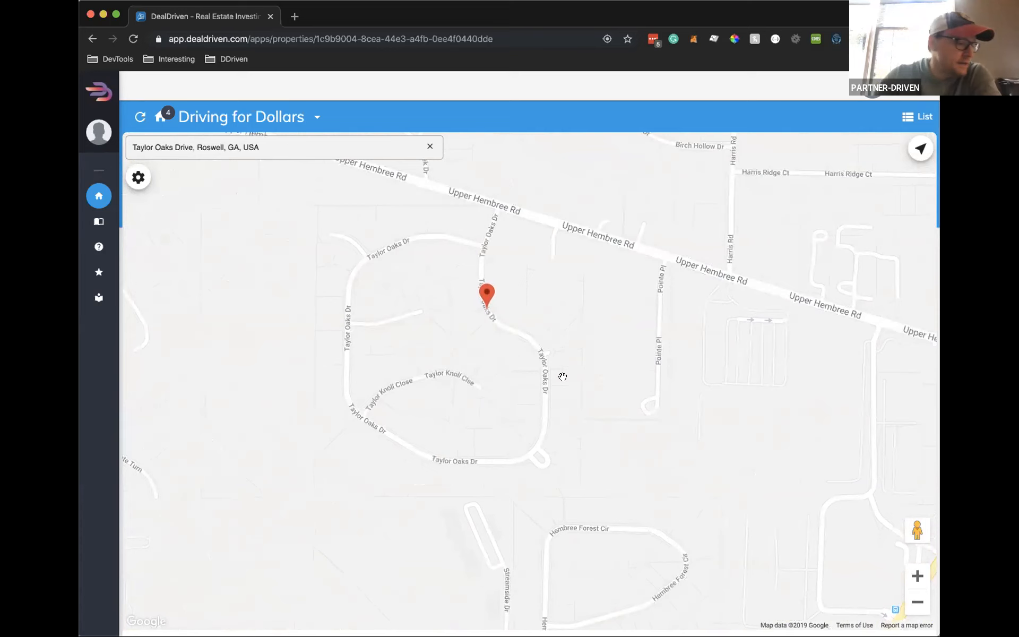
{"action": "left_click_drag", "start_coordinate": [556, 385], "coordinate": [583, 385]}
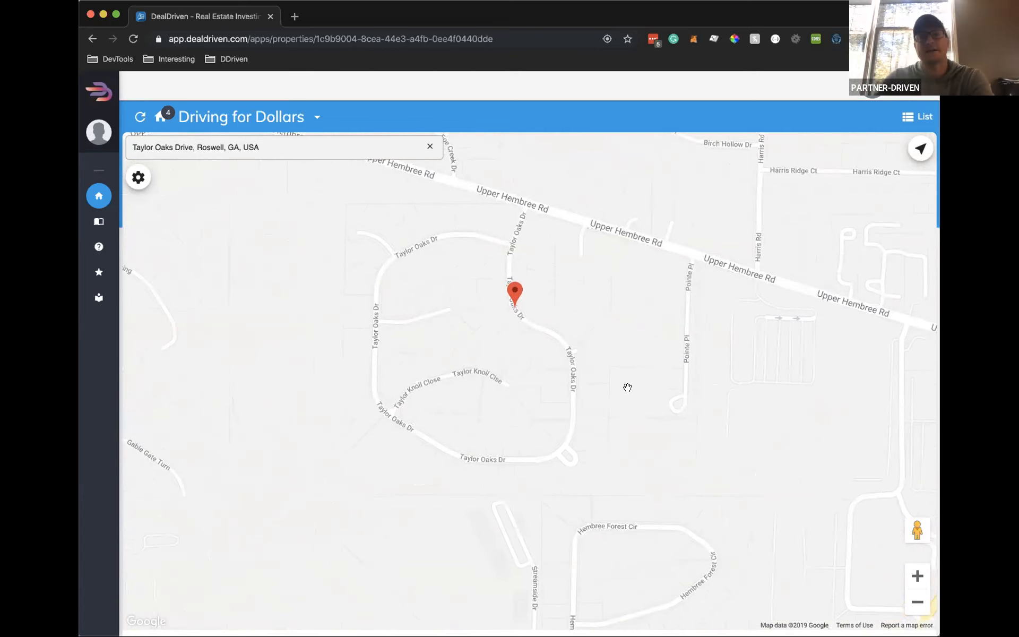
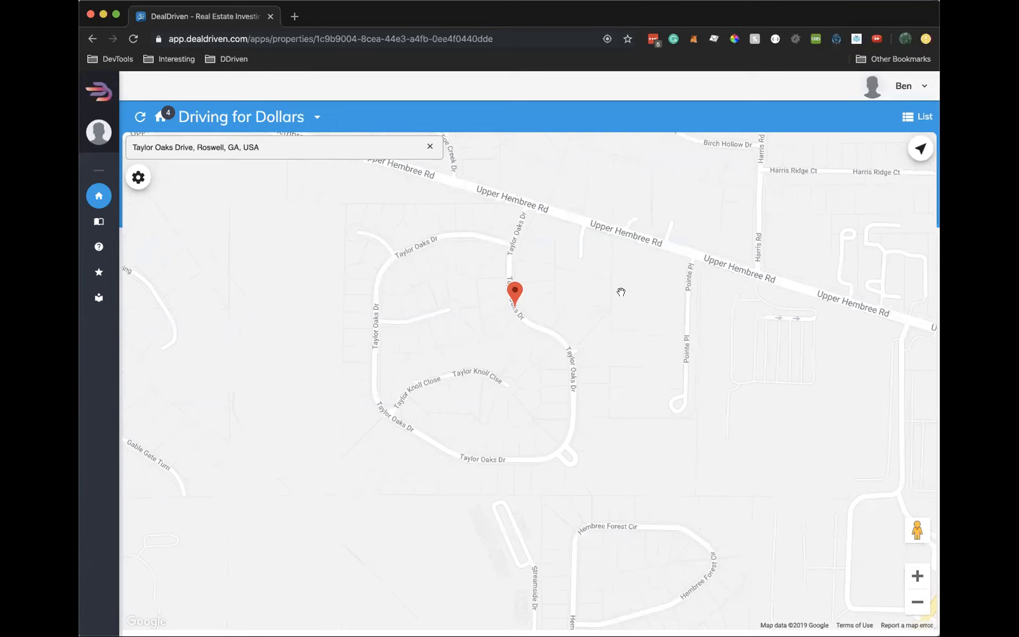
Zoom in and pan the map around the Taylor Oaks Drive marker
{"action": "scroll", "coordinate": [554, 336], "scroll_direction": "up", "scroll_amount": 2}
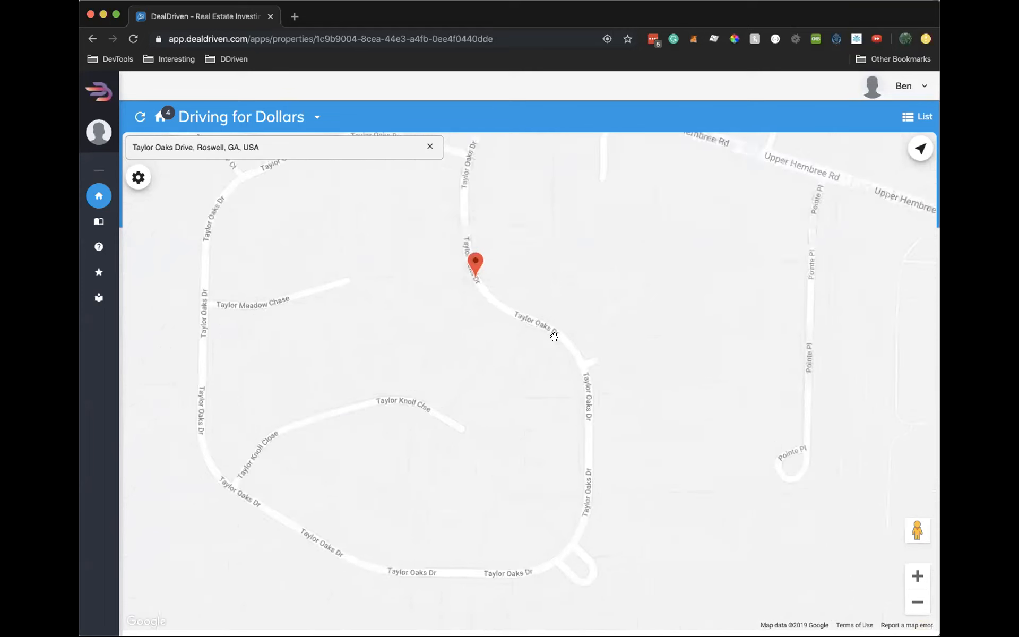
{"action": "mouse_move", "coordinate": [553, 334]}
{"action": "left_mouse_down"}
{"action": "mouse_move", "coordinate": [585, 353]}
{"action": "mouse_move", "coordinate": [592, 392]}
{"action": "left_mouse_up"}
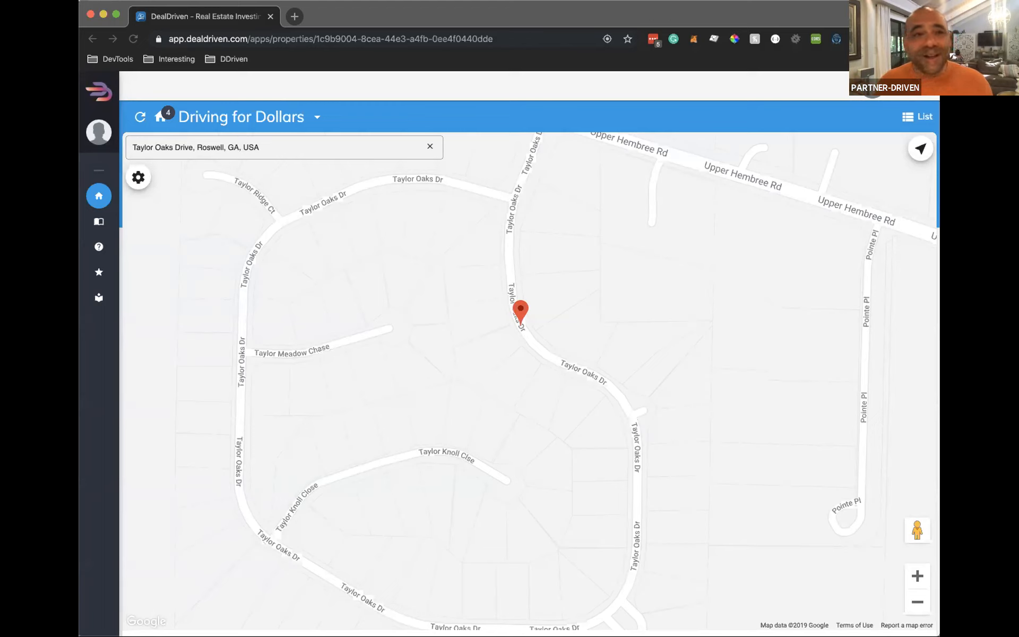
Log out and sign in as the second account using its saved LastPass login
{"action": "left_click", "coordinate": [871, 91]}
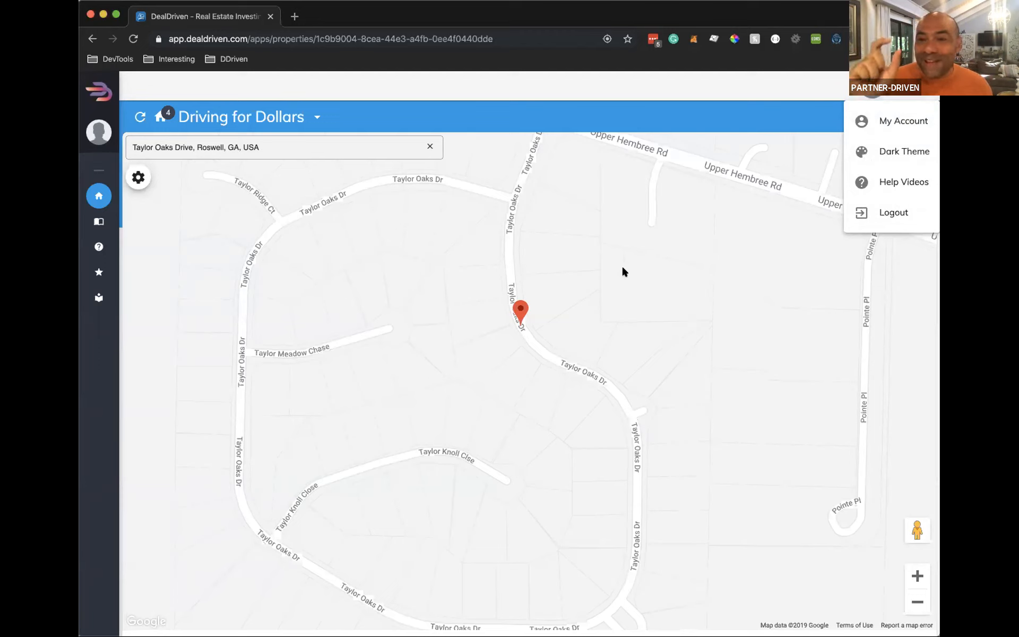
{"action": "left_click", "coordinate": [896, 211]}
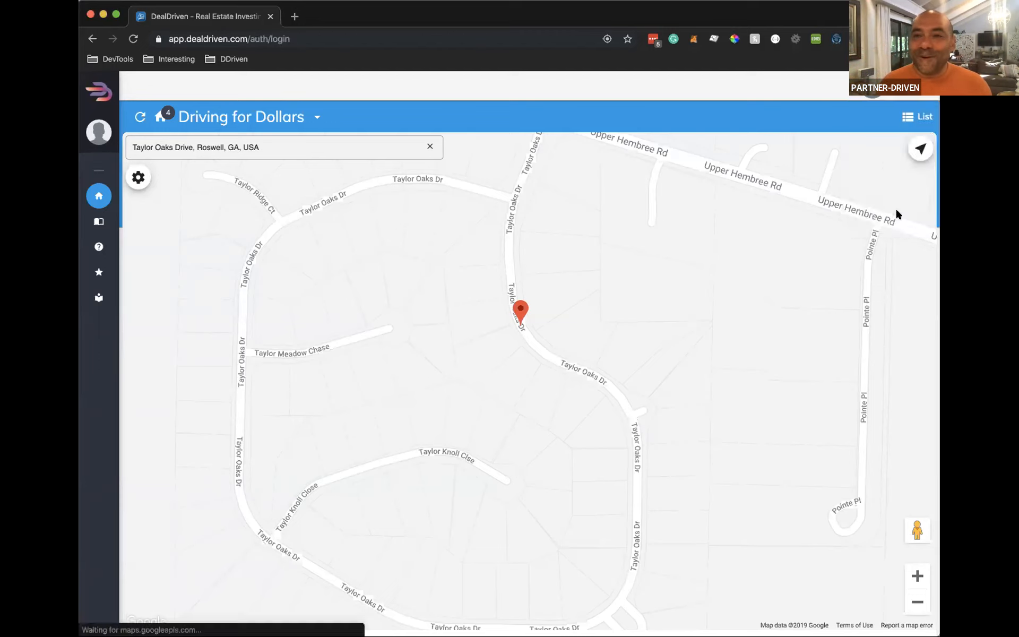
{"action": "left_click", "coordinate": [877, 225]}
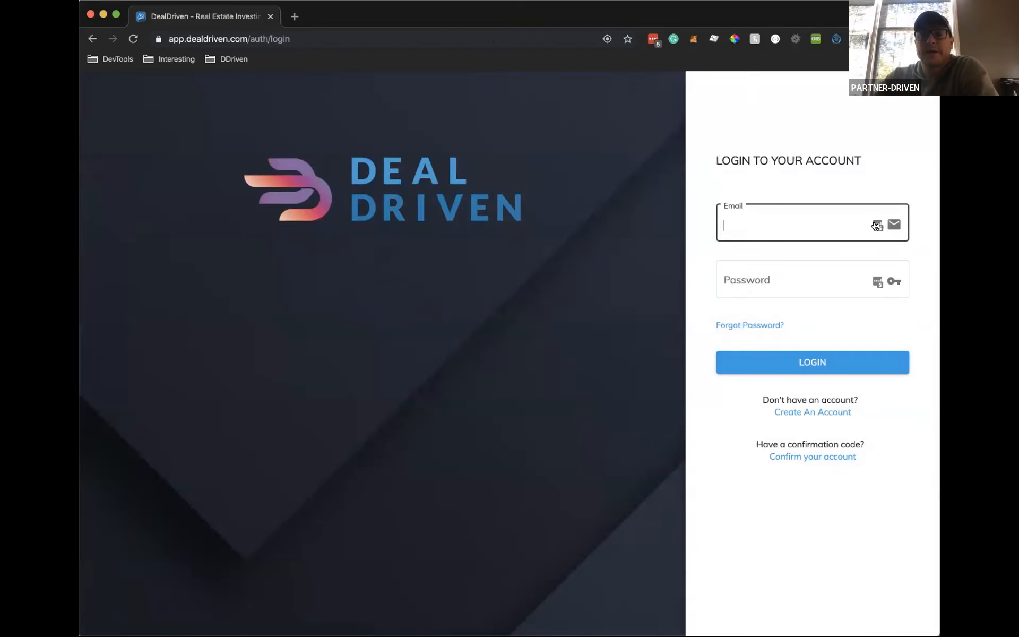
{"action": "left_click", "coordinate": [877, 225]}
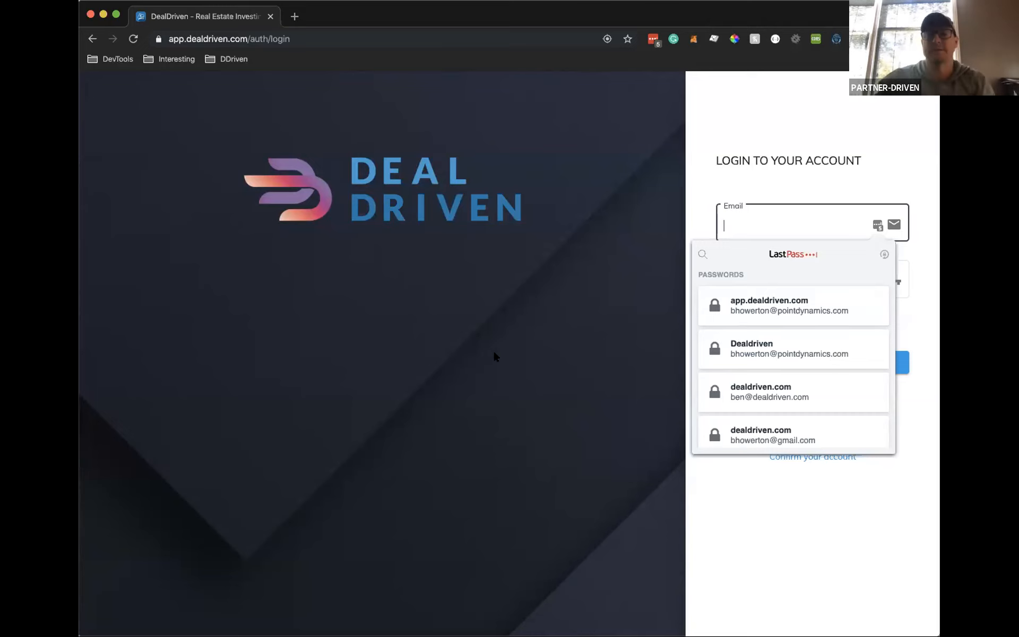
{"action": "left_click", "coordinate": [791, 308]}
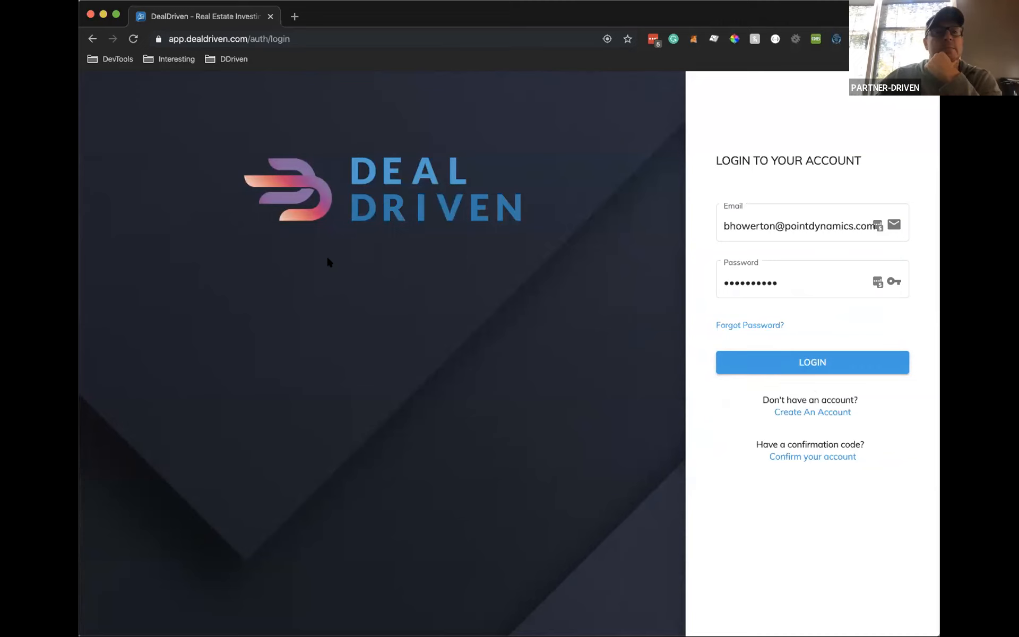
{"action": "key", "text": "Return"}
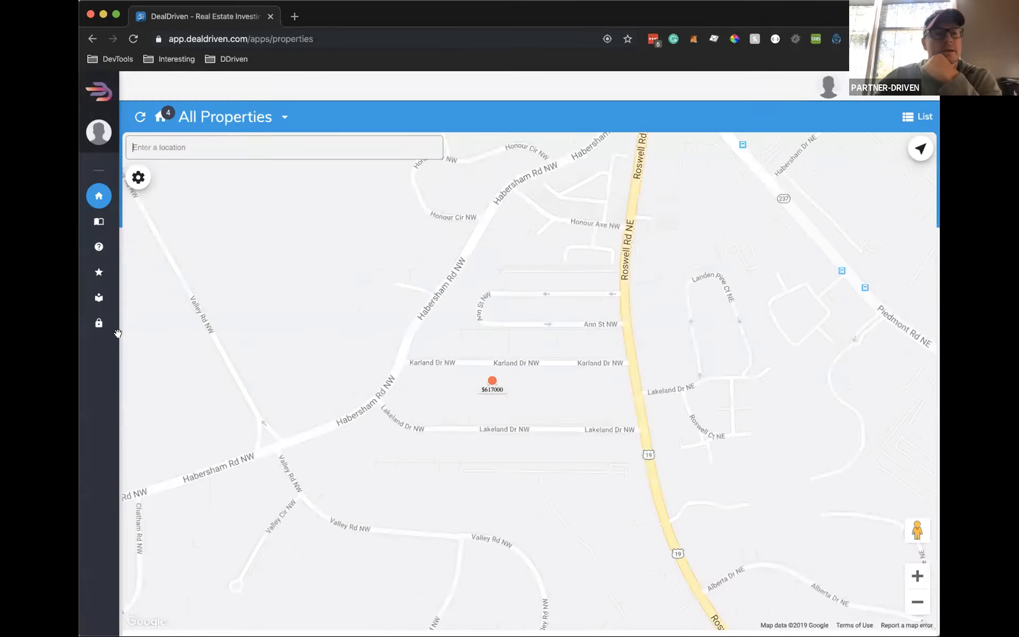
Open Admin > Map Coverage and show lookups from the last 24 hours
{"action": "mouse_move", "coordinate": [118, 334]}
{"action": "left_click", "coordinate": [122, 389]}
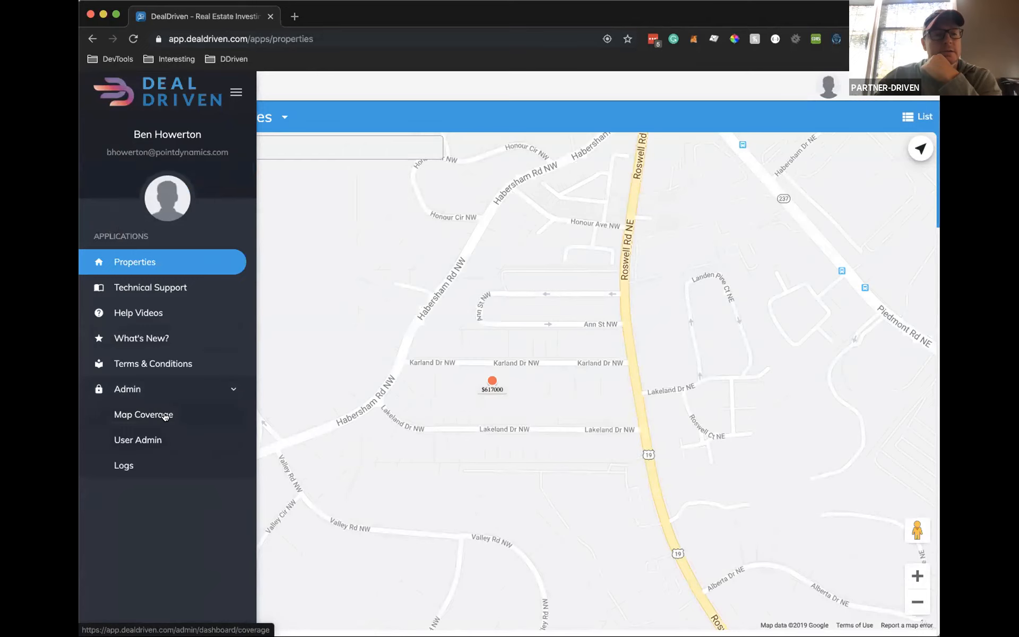
{"action": "left_click", "coordinate": [165, 417]}
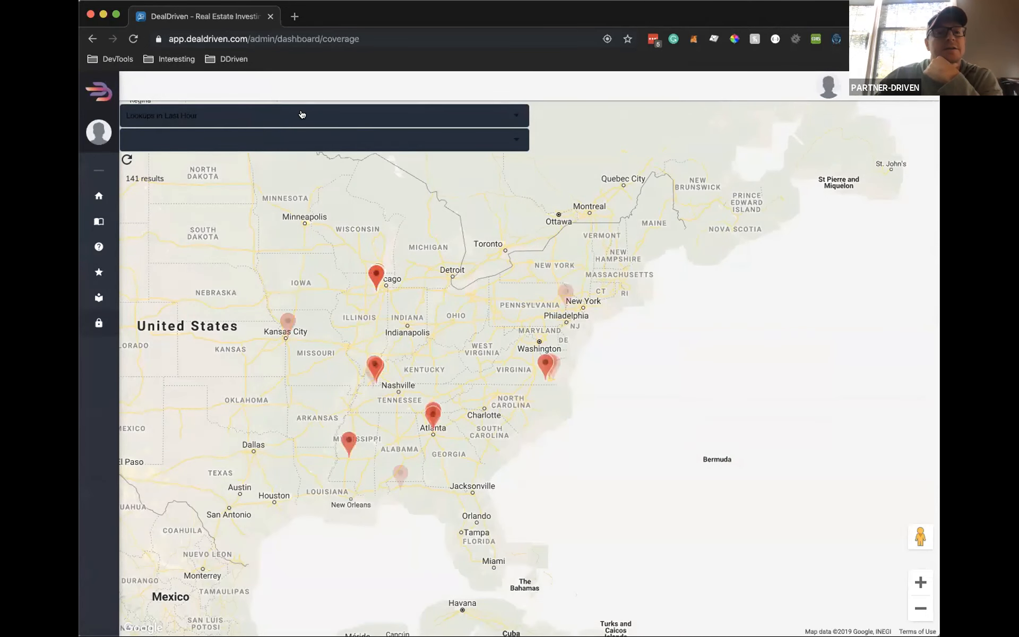
{"action": "left_click", "coordinate": [301, 114]}
{"action": "left_click", "coordinate": [204, 184]}
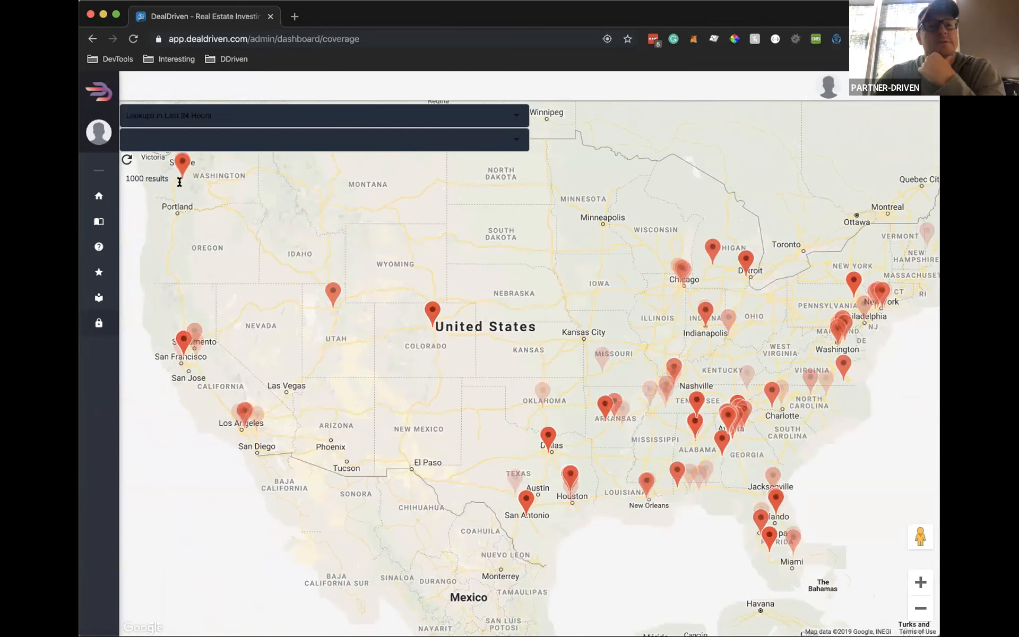
{"action": "left_click_drag", "start_coordinate": [609, 355], "coordinate": [597, 339]}
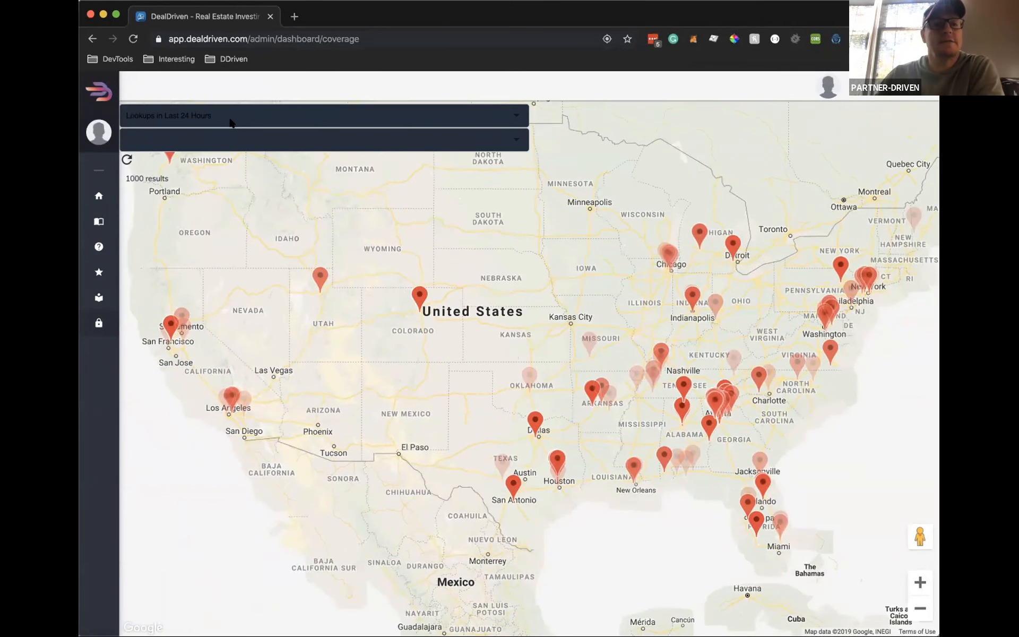
{"action": "left_click", "coordinate": [266, 121]}
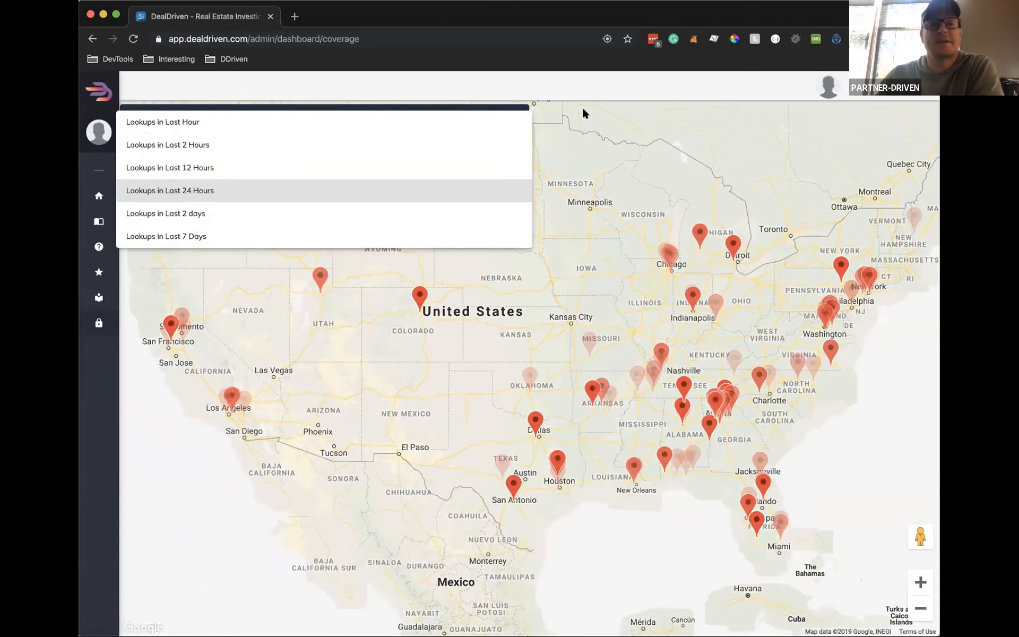
{"action": "left_click", "coordinate": [605, 82]}
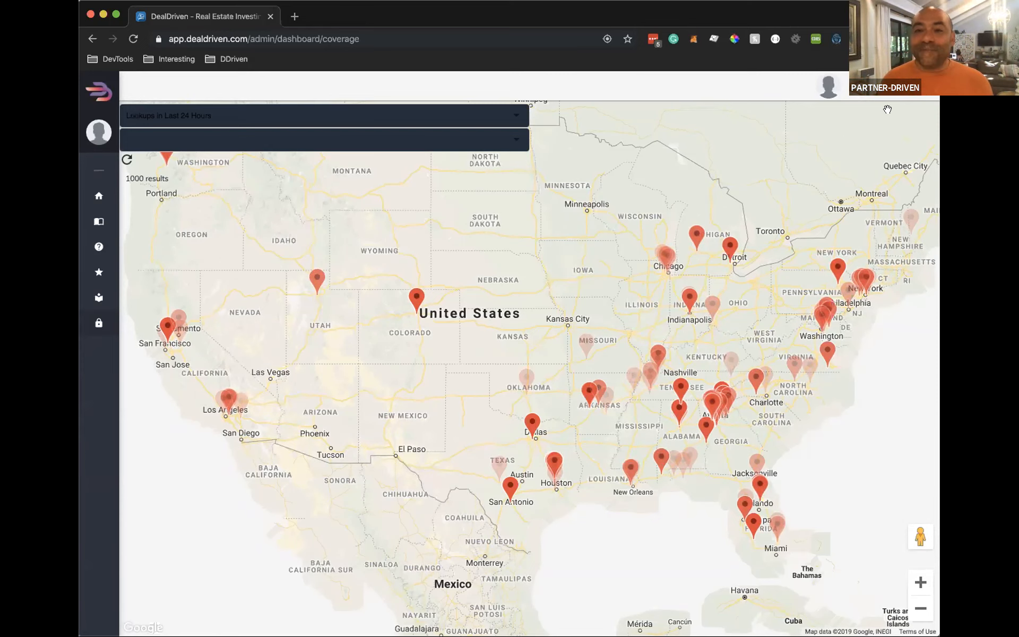
Log out and sign in with another account's email and password
{"action": "left_click", "coordinate": [828, 86]}
{"action": "left_click", "coordinate": [844, 211]}
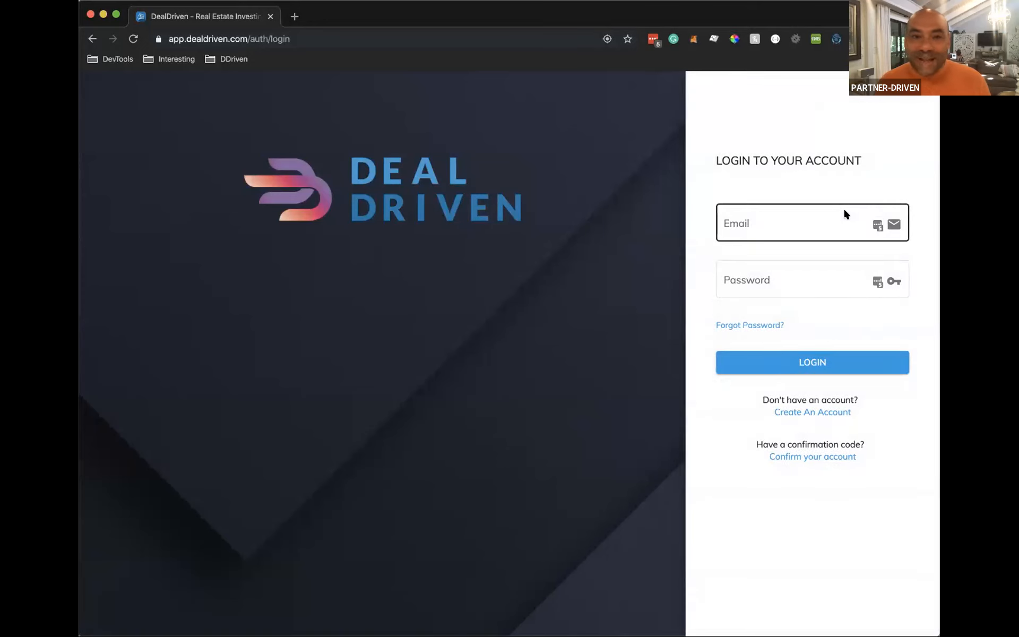
{"action": "left_click", "coordinate": [789, 223]}
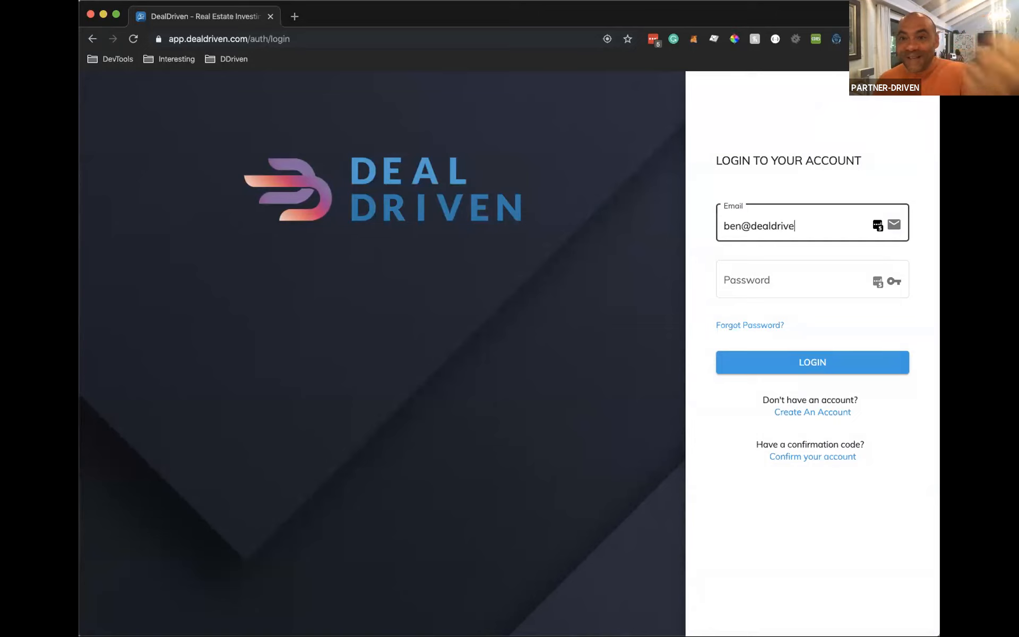
{"action": "key", "text": "Tab"}
{"action": "type", "text": "•••••••••"}
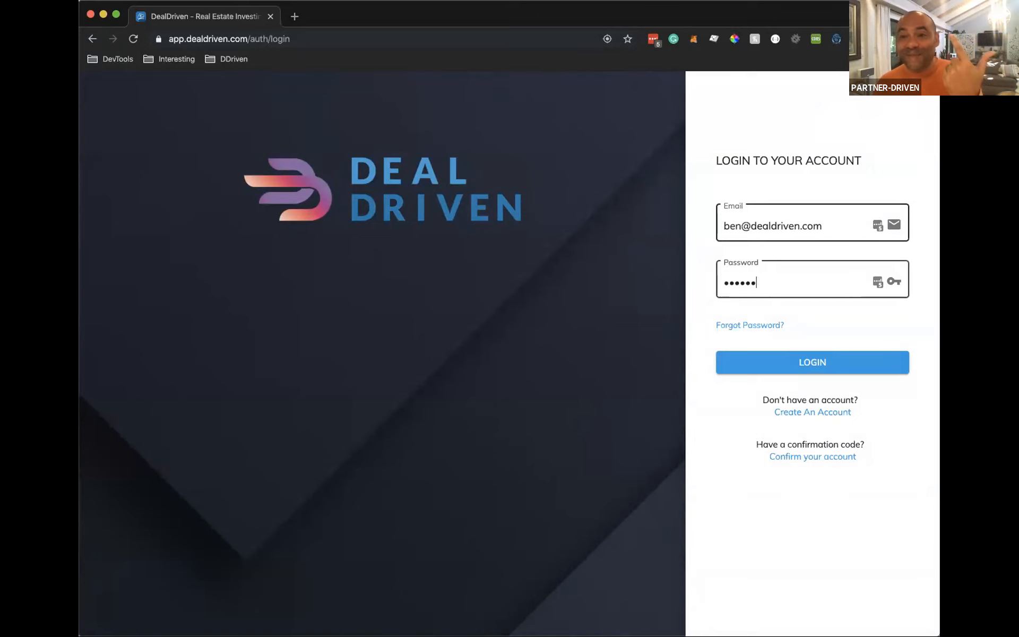
{"action": "type", "text": "•"}
{"action": "key", "text": "Return"}
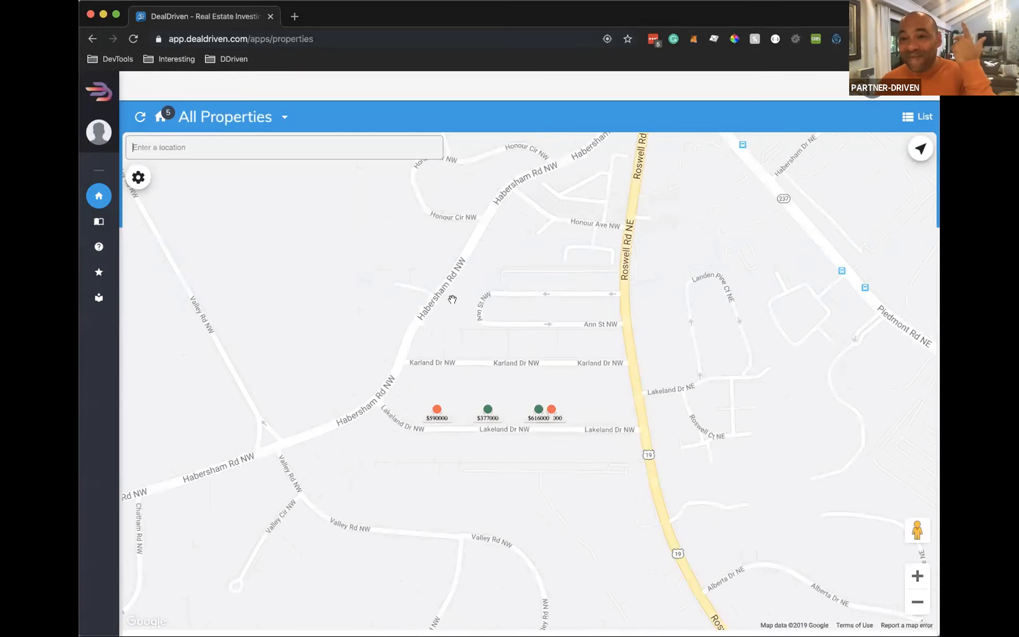
Go to the Help Videos page from the sidebar menu
{"action": "mouse_move", "coordinate": [137, 334]}
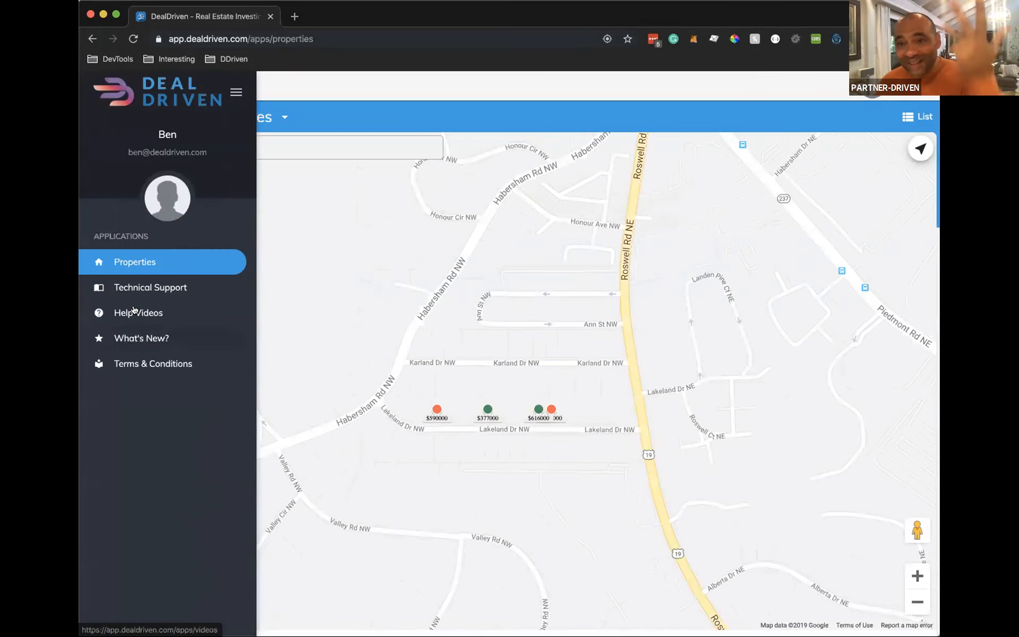
{"action": "left_click", "coordinate": [135, 312]}
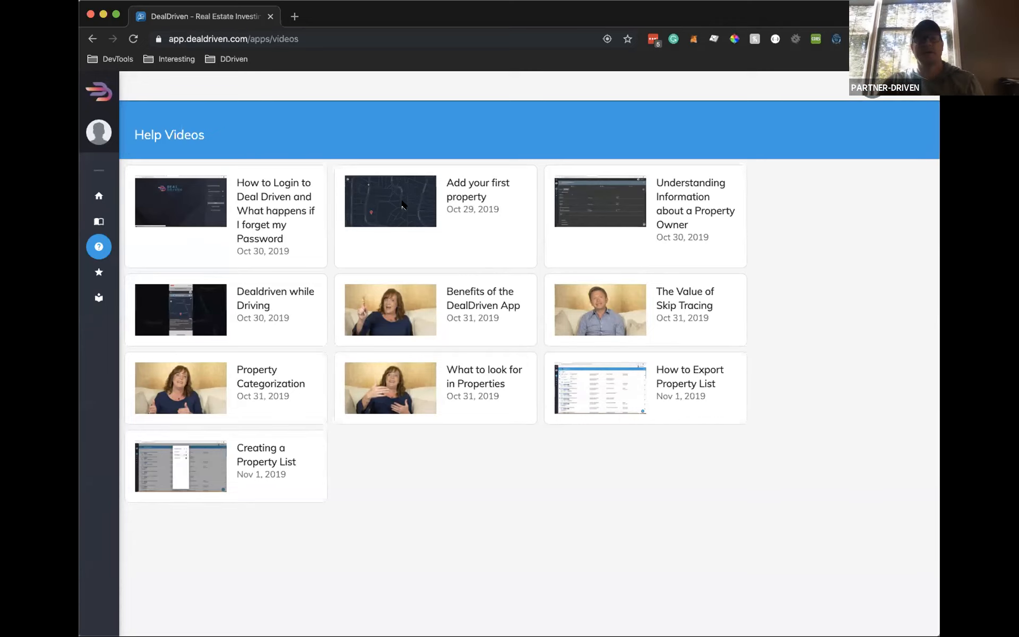
Load the 'Add your first property' tutorial in the embedded player
{"action": "left_click", "coordinate": [405, 196]}
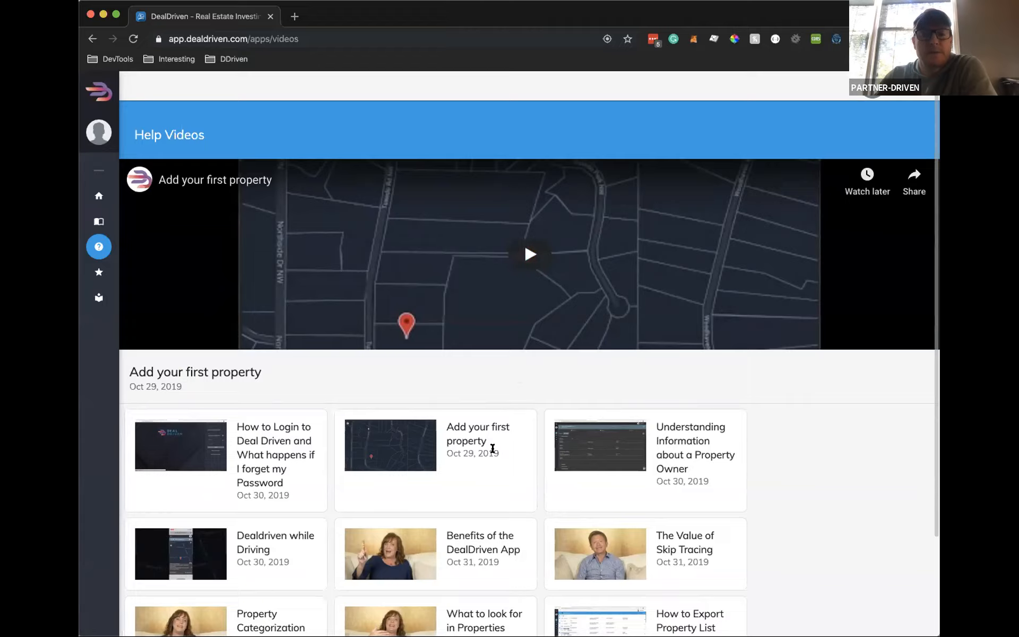
{"action": "scroll", "coordinate": [518, 437], "scroll_direction": "down", "scroll_amount": 4}
{"action": "scroll", "coordinate": [533, 428], "scroll_direction": "up", "scroll_amount": 3}
{"action": "scroll", "coordinate": [533, 429], "scroll_direction": "up", "scroll_amount": 1}
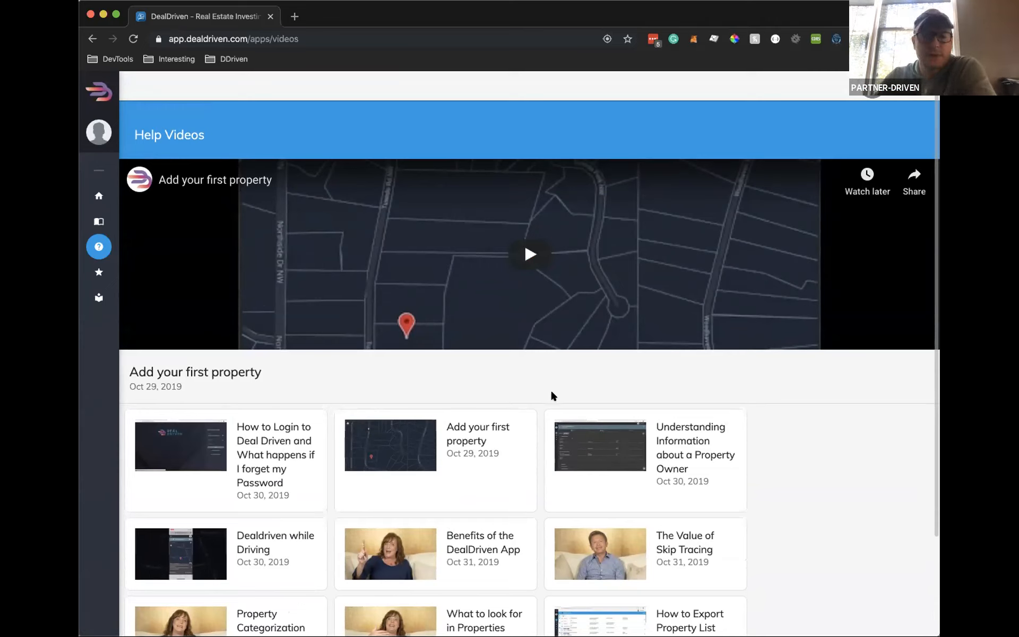
Play the tutorial, watch it full screen, then exit full screen and scroll the page
{"action": "left_click", "coordinate": [526, 254]}
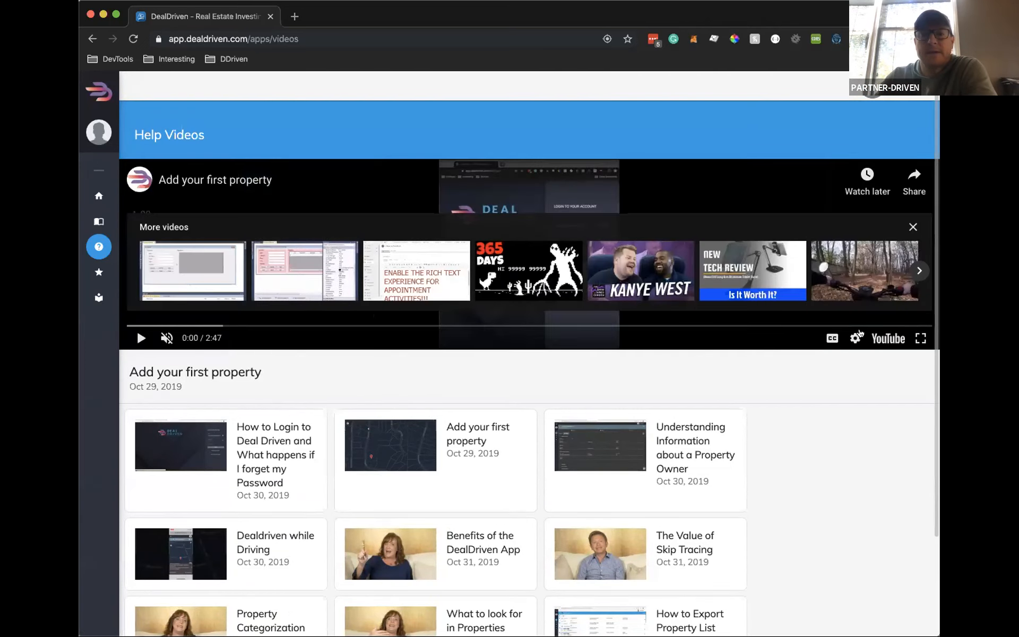
{"action": "left_click", "coordinate": [917, 339]}
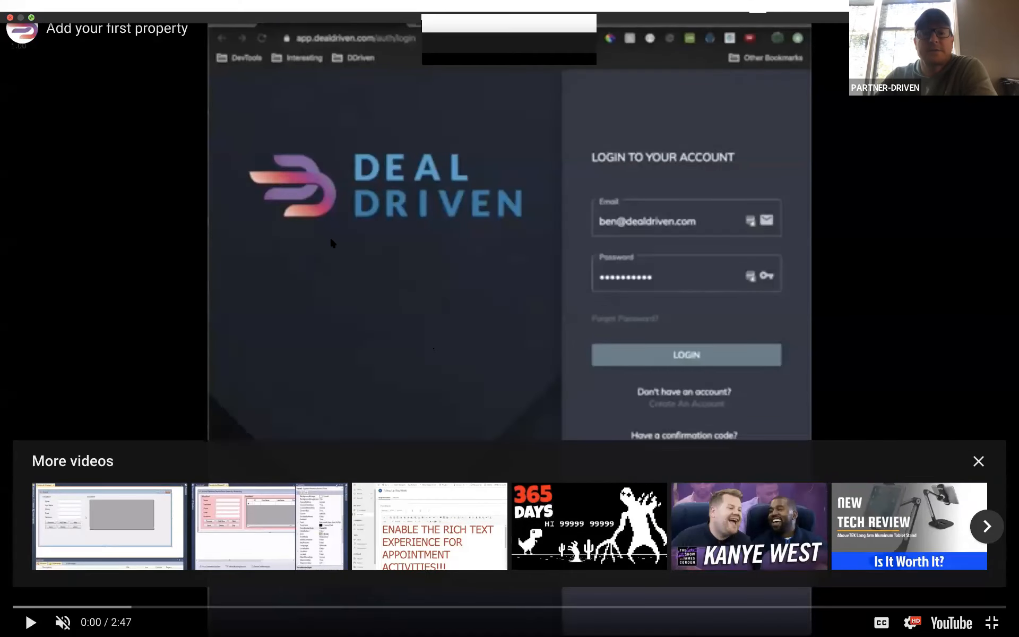
{"action": "key", "text": "Escape"}
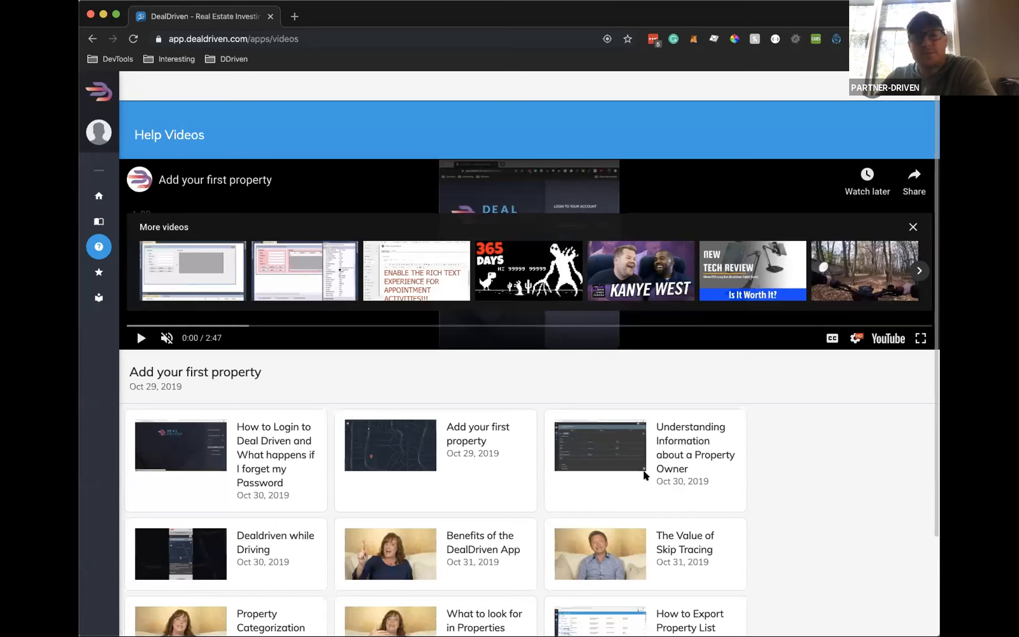
{"action": "scroll", "coordinate": [846, 470], "scroll_direction": "down", "scroll_amount": 3}
{"action": "scroll", "coordinate": [846, 470], "scroll_direction": "up", "scroll_amount": 3}
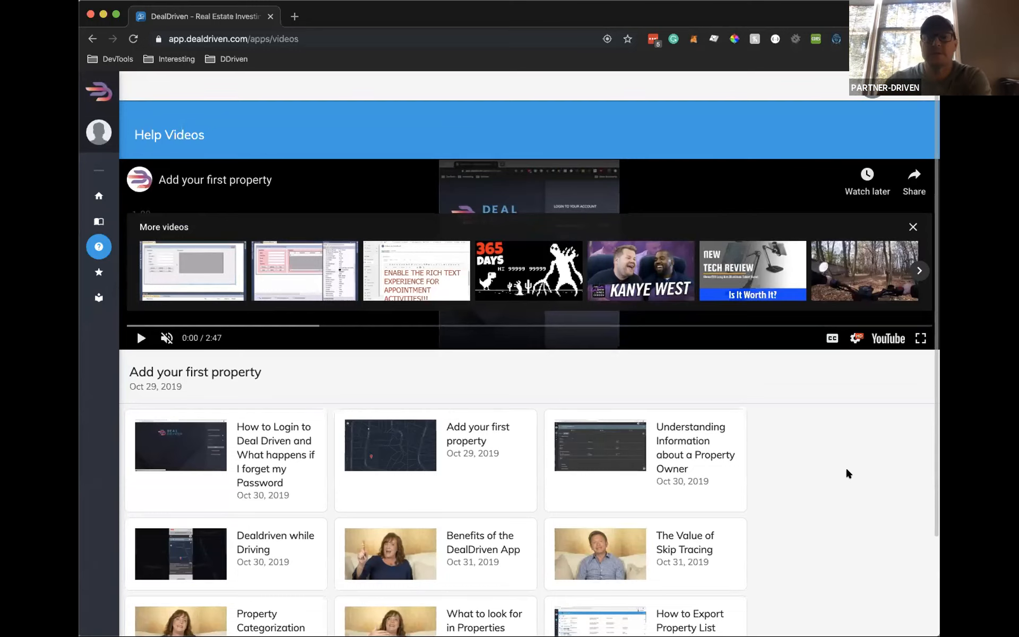
{"action": "scroll", "coordinate": [835, 430], "scroll_direction": "down", "scroll_amount": 3}
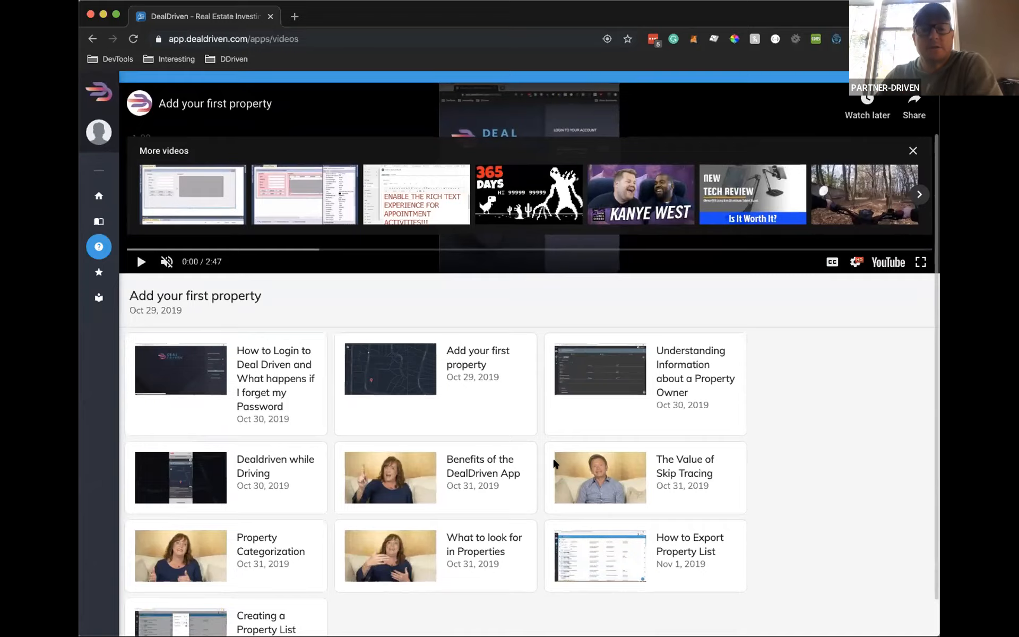
{"action": "scroll", "coordinate": [549, 448], "scroll_direction": "down", "scroll_amount": 2}
{"action": "scroll", "coordinate": [541, 438], "scroll_direction": "up", "scroll_amount": 5}
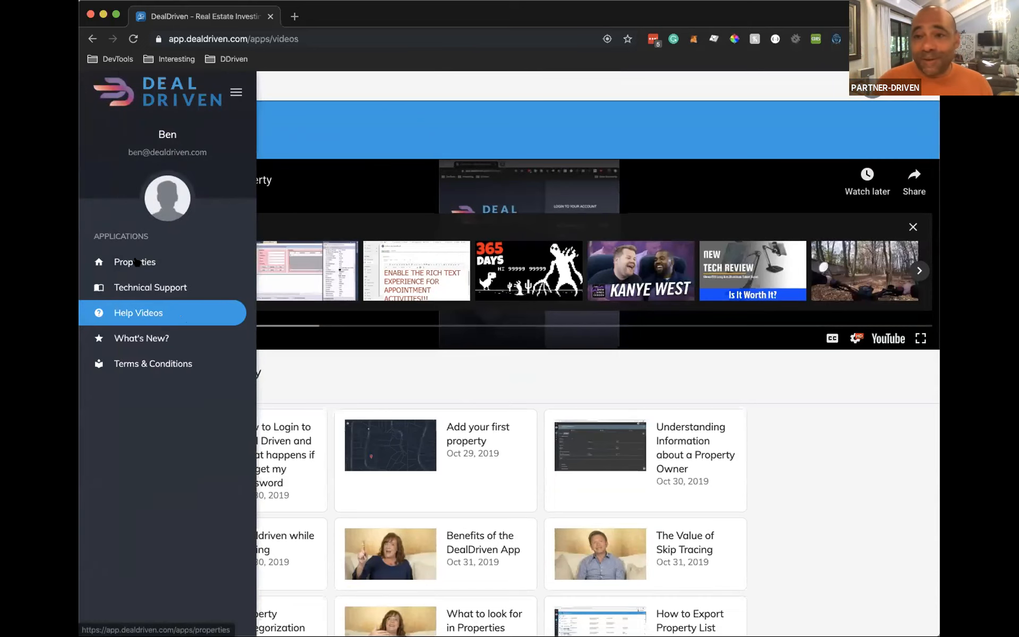
Switch the Properties page to list view, then return to Help Videos
{"action": "left_click", "coordinate": [136, 261]}
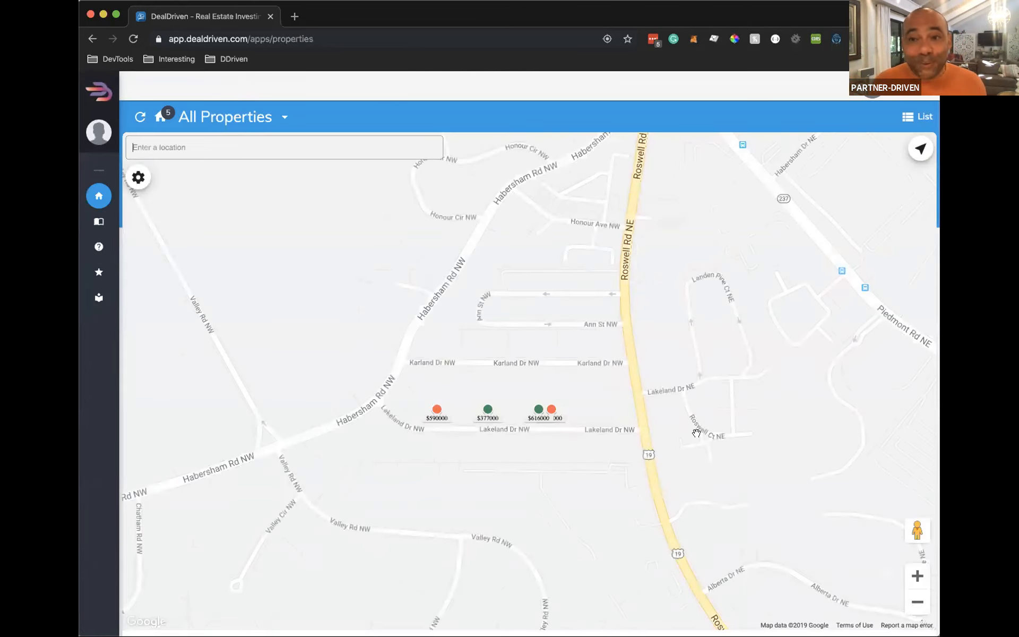
{"action": "left_click", "coordinate": [916, 117]}
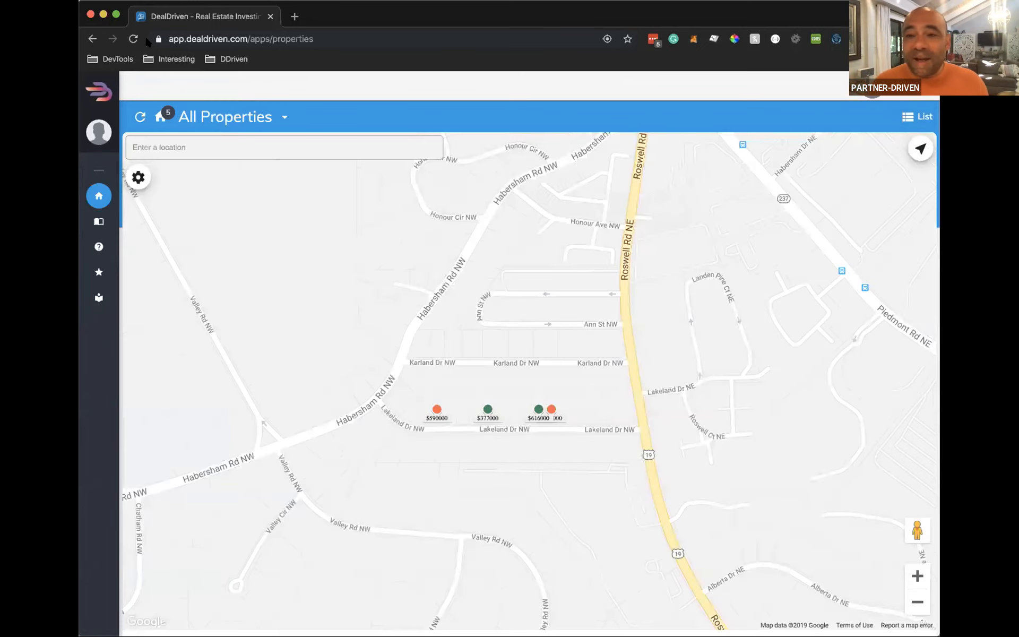
{"action": "mouse_move", "coordinate": [101, 250]}
{"action": "left_click", "coordinate": [139, 313]}
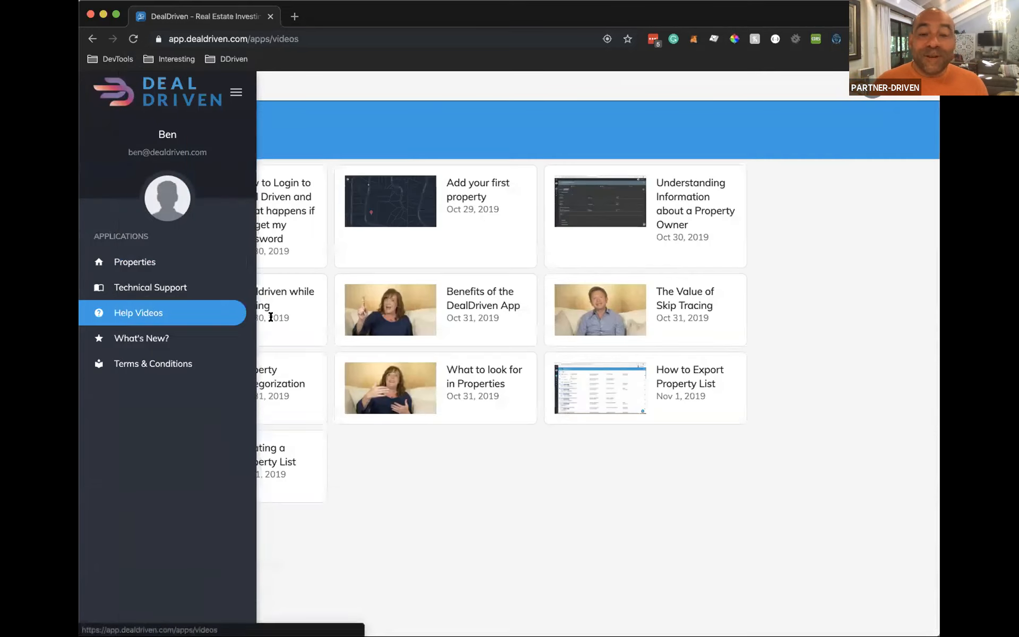